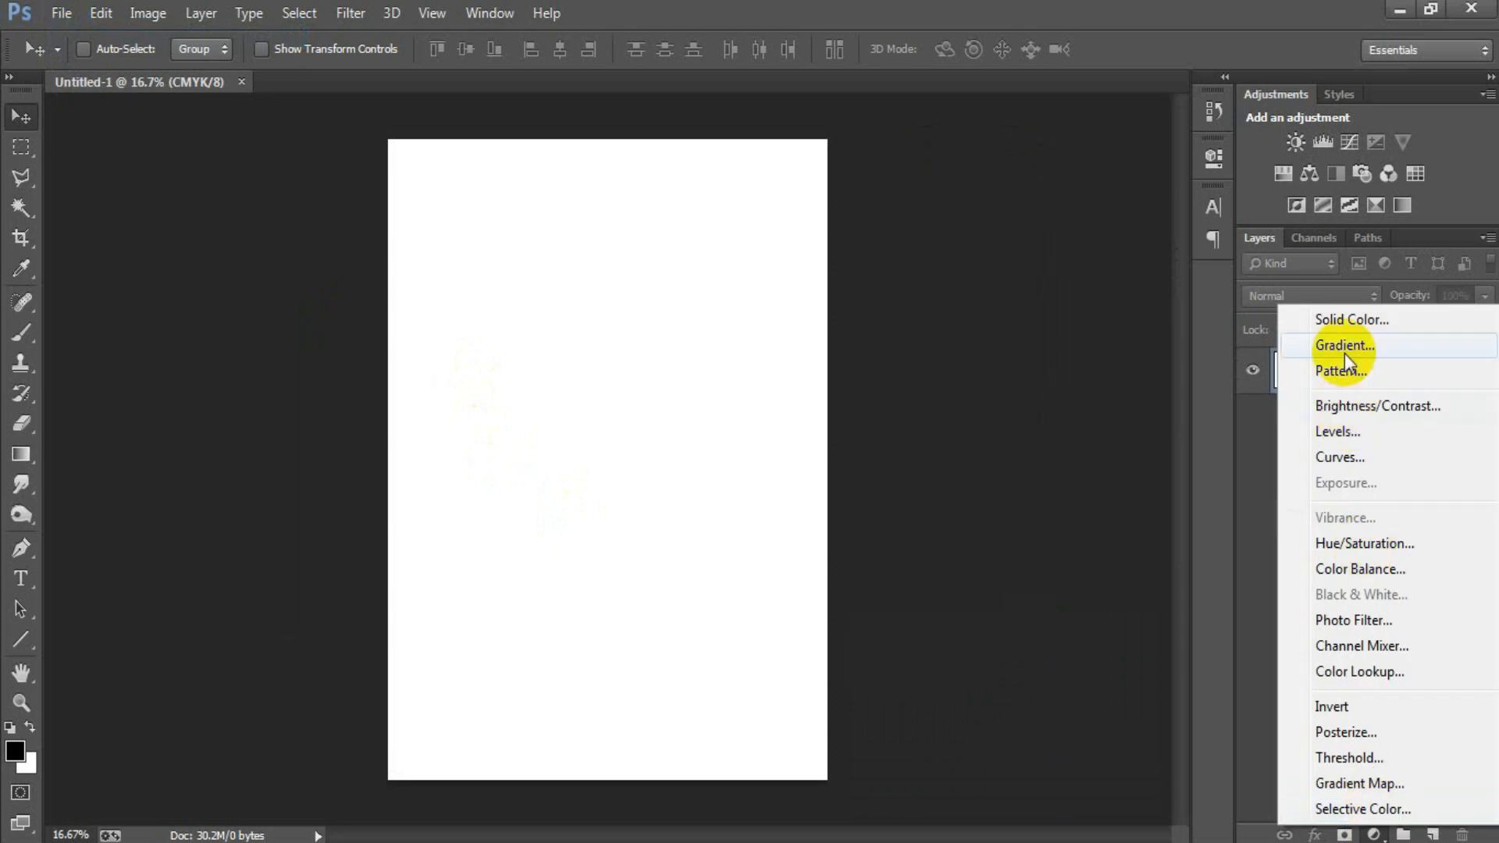
Step: Add a dark gray solid color fill layer (#474747) and a new empty layer above it
drag(953, 418, 714, 453)
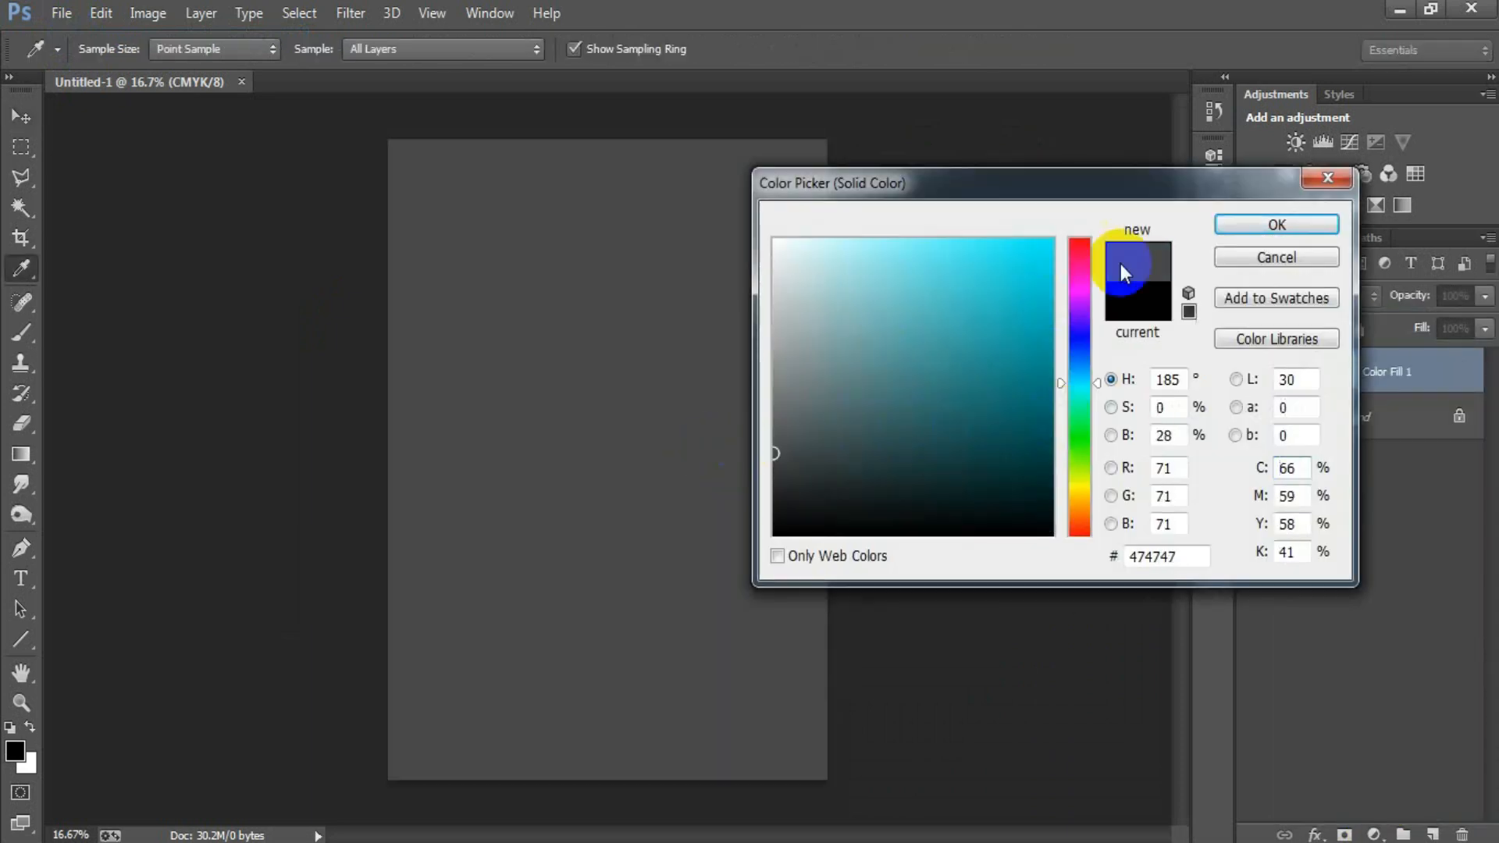
click(1228, 225)
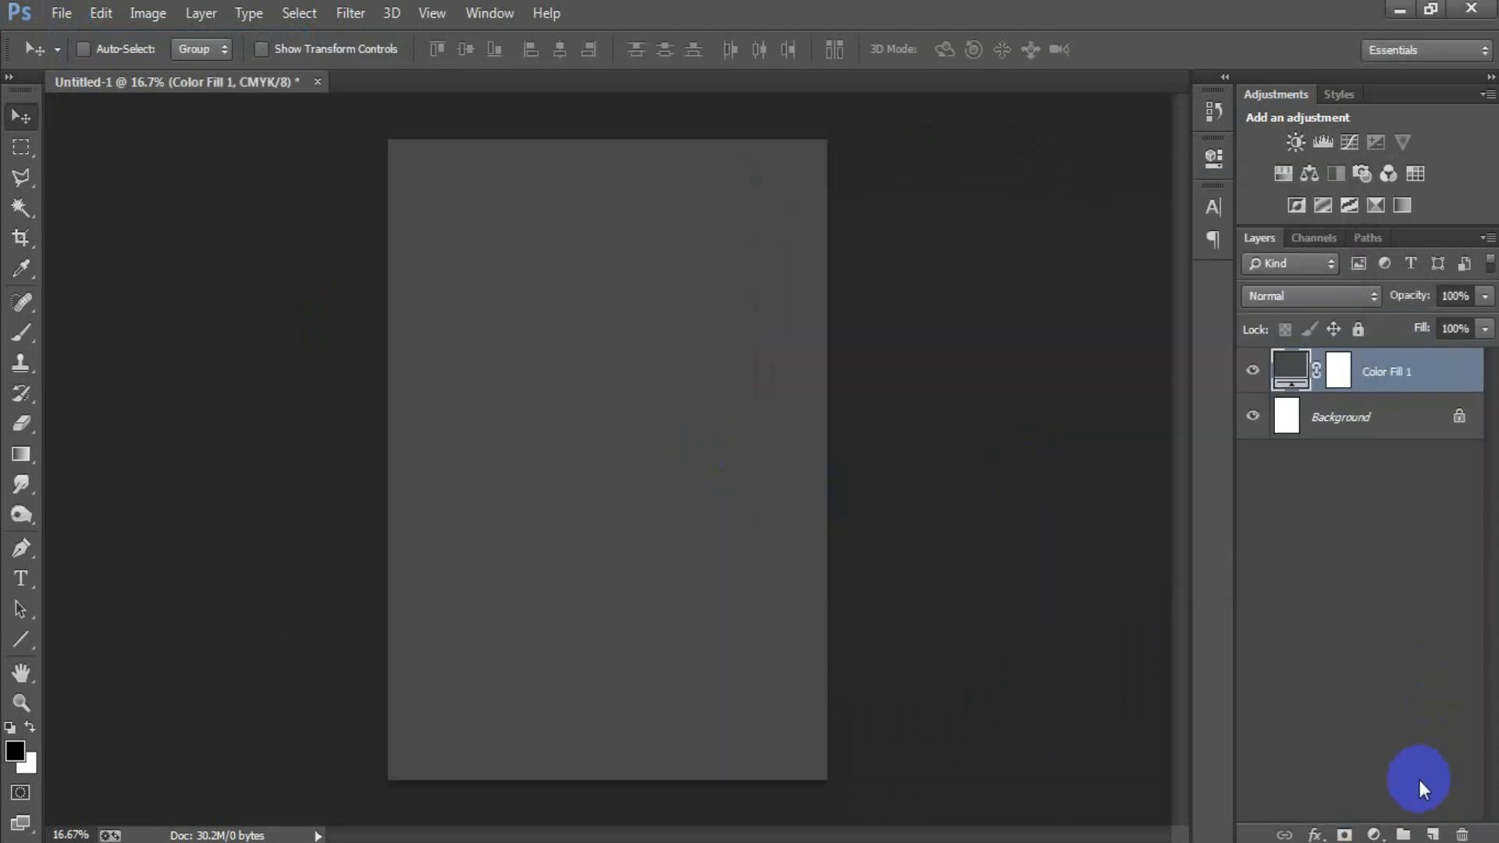
click(1432, 834)
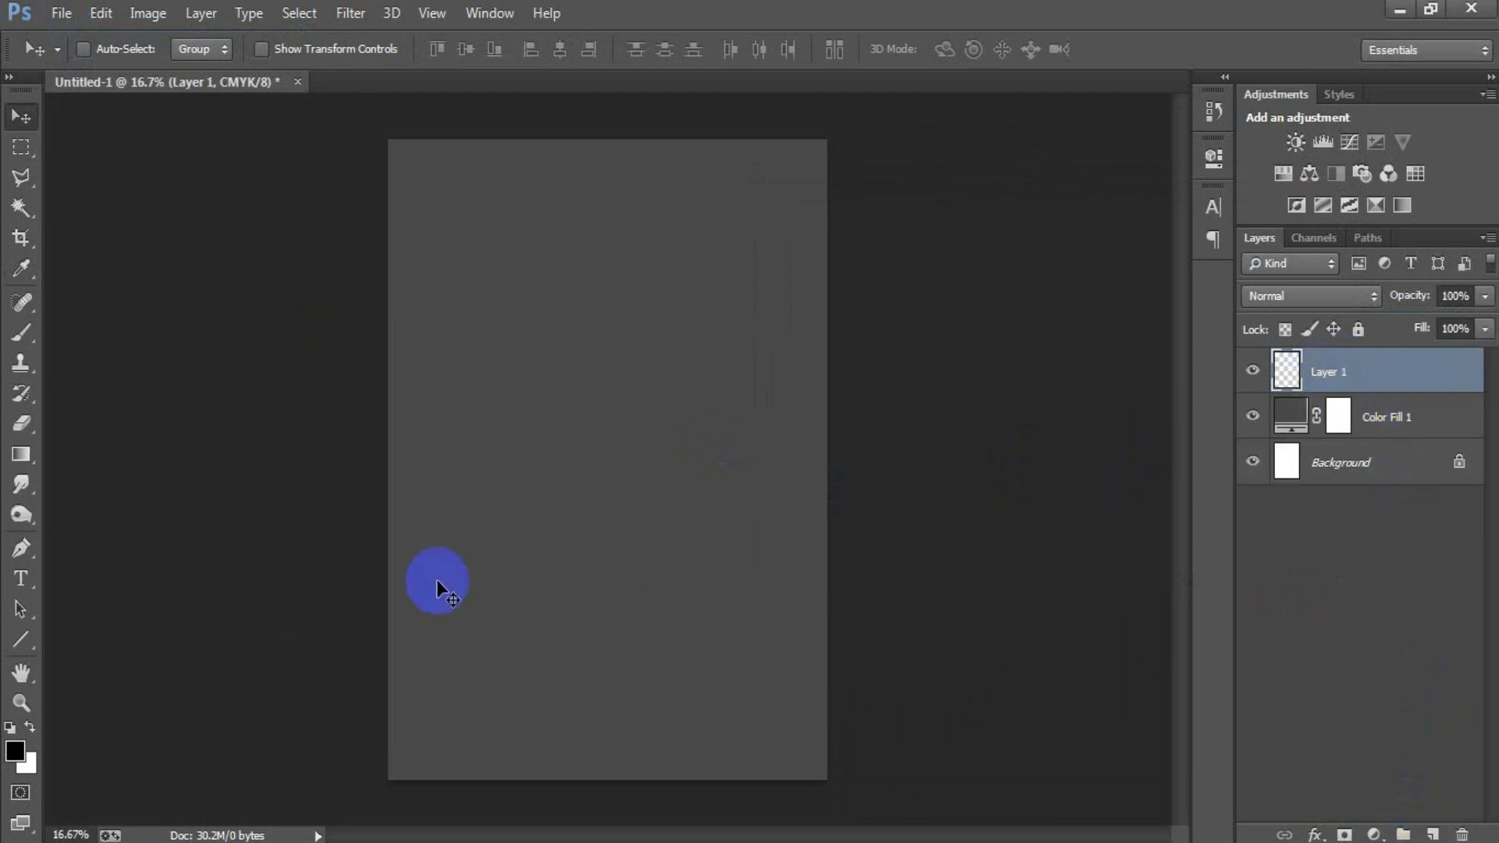
Step: Add a horizontal text layer with the first name in capitals in the upper part of the canvas
click(34, 584)
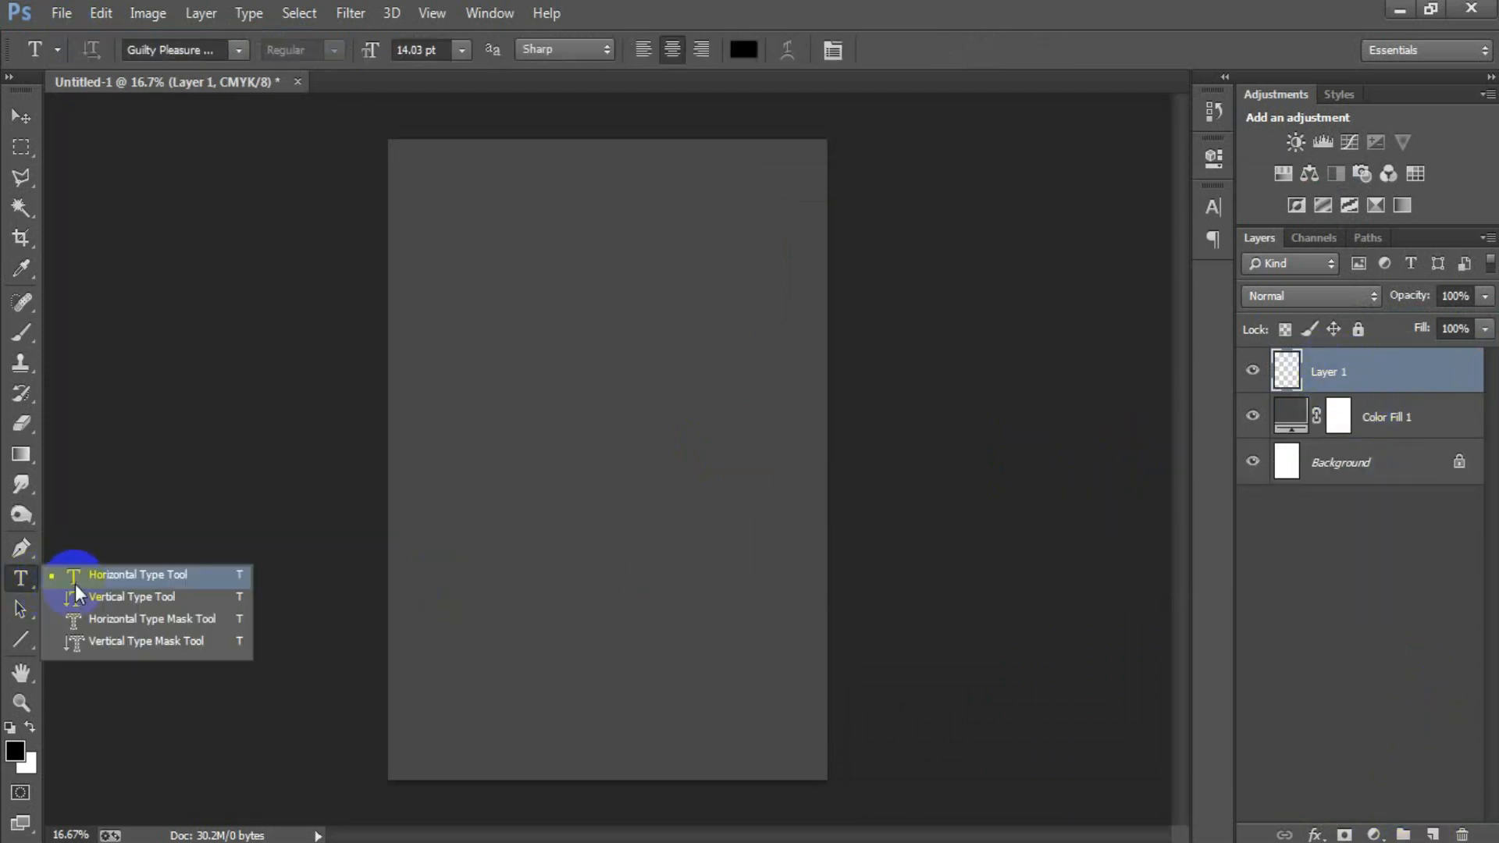
click(75, 584)
click(578, 308)
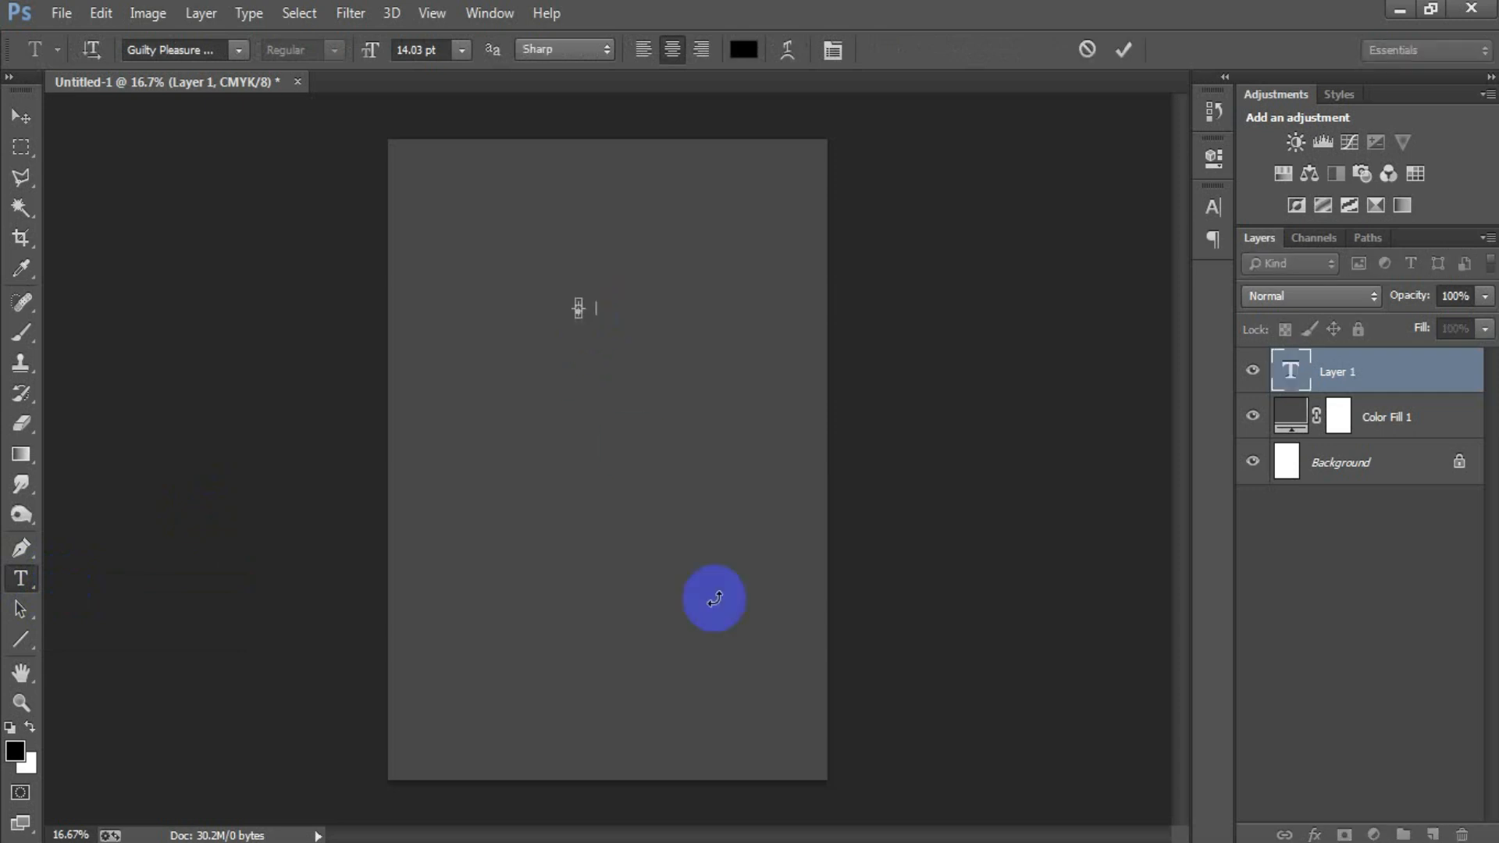
Step: Enlarge the name text to about 1162% across the top of the canvas and center it horizontally on the Background layer
click(21, 116)
drag(592, 308, 790, 361)
key(ctrl+t)
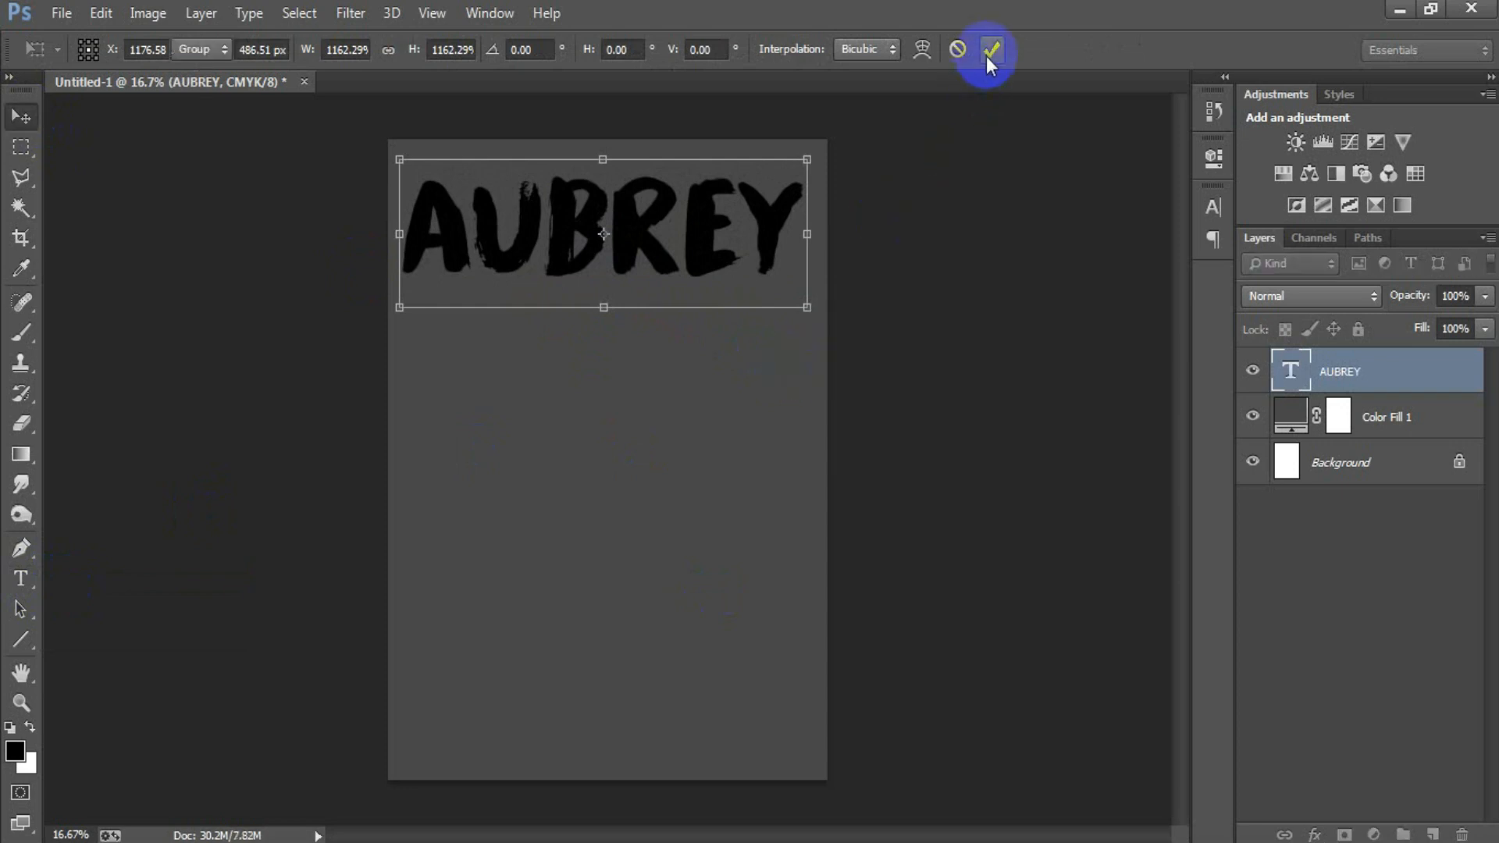
click(989, 50)
ctrl+click(1352, 466)
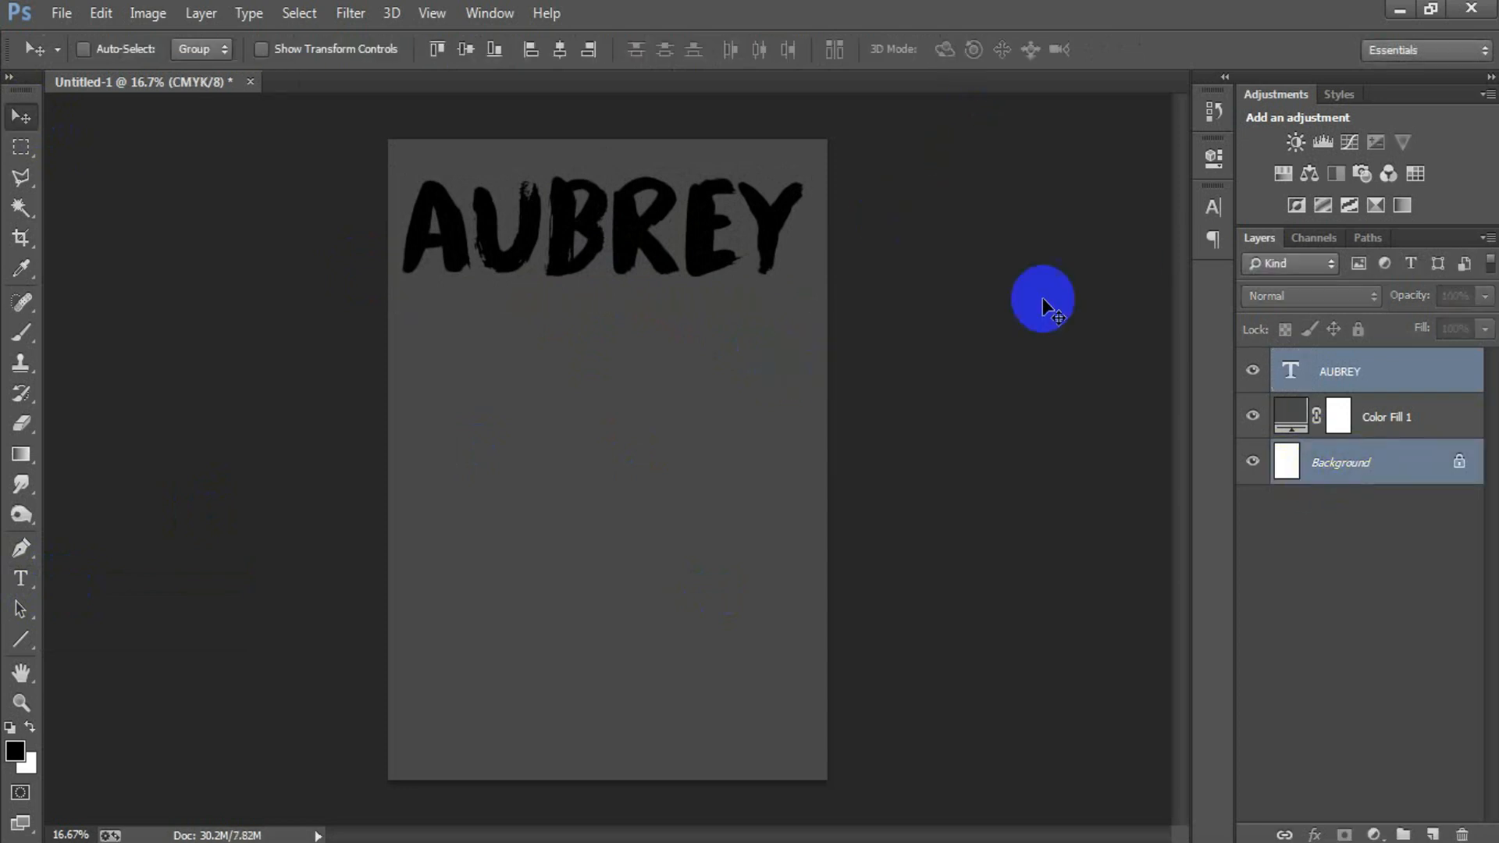
click(560, 50)
Step: Set the name text's color to bright orange-red, #ff2400
click(1387, 388)
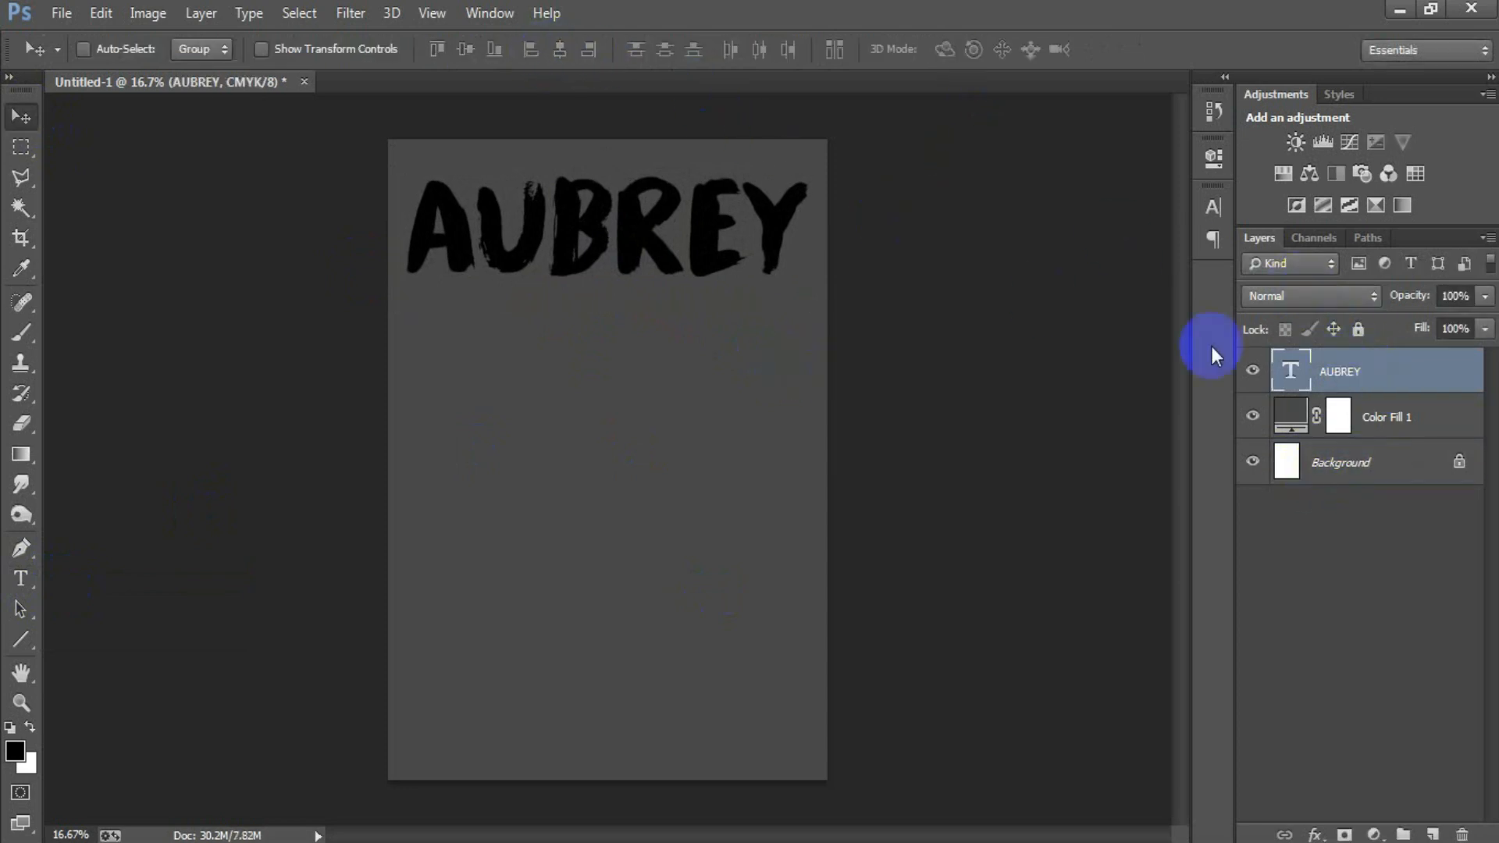
click(1219, 208)
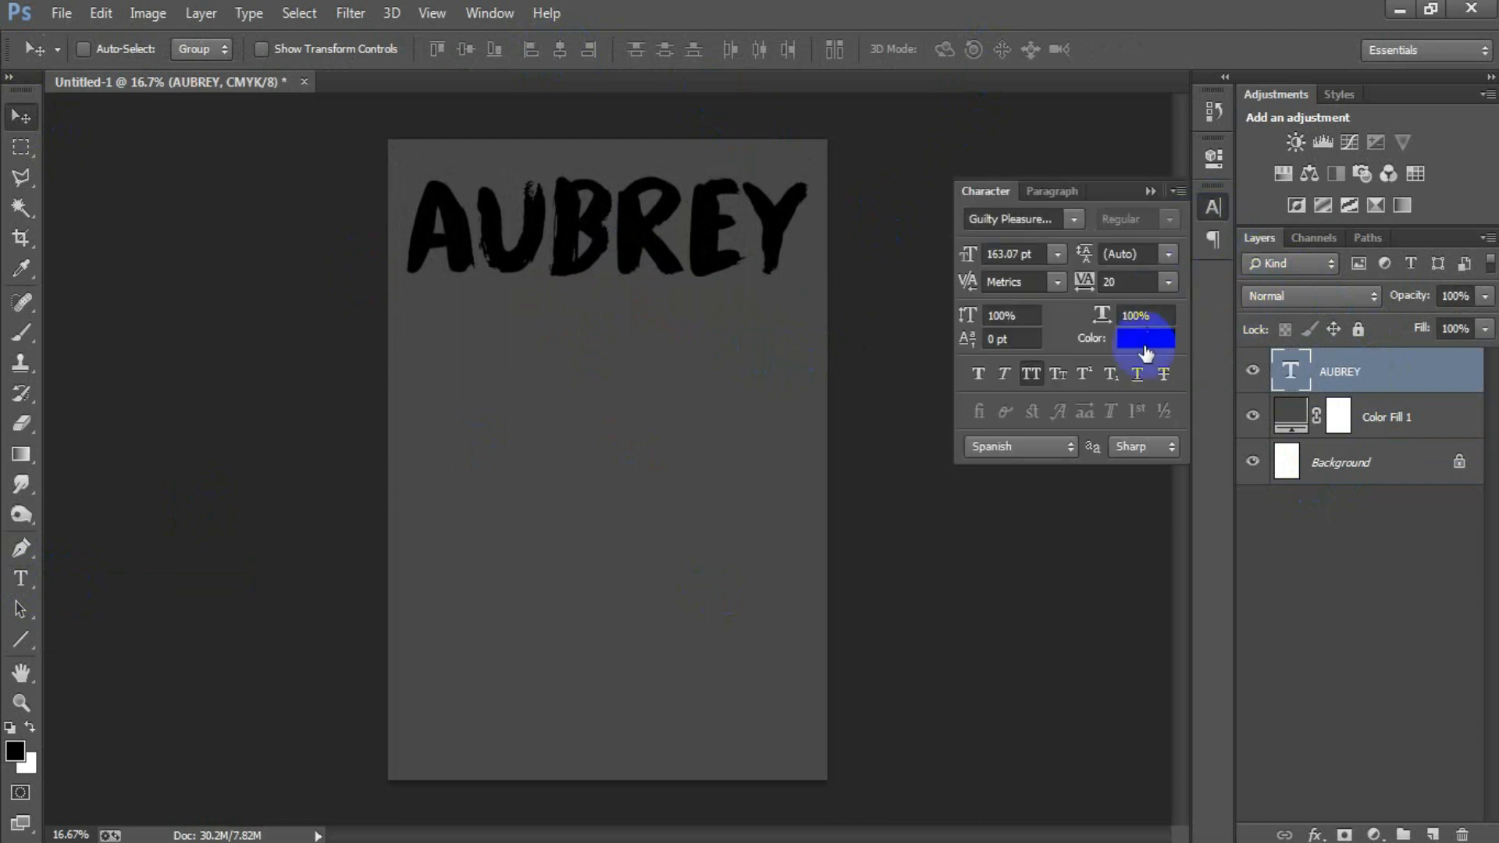
click(1144, 345)
drag(1085, 541, 1098, 527)
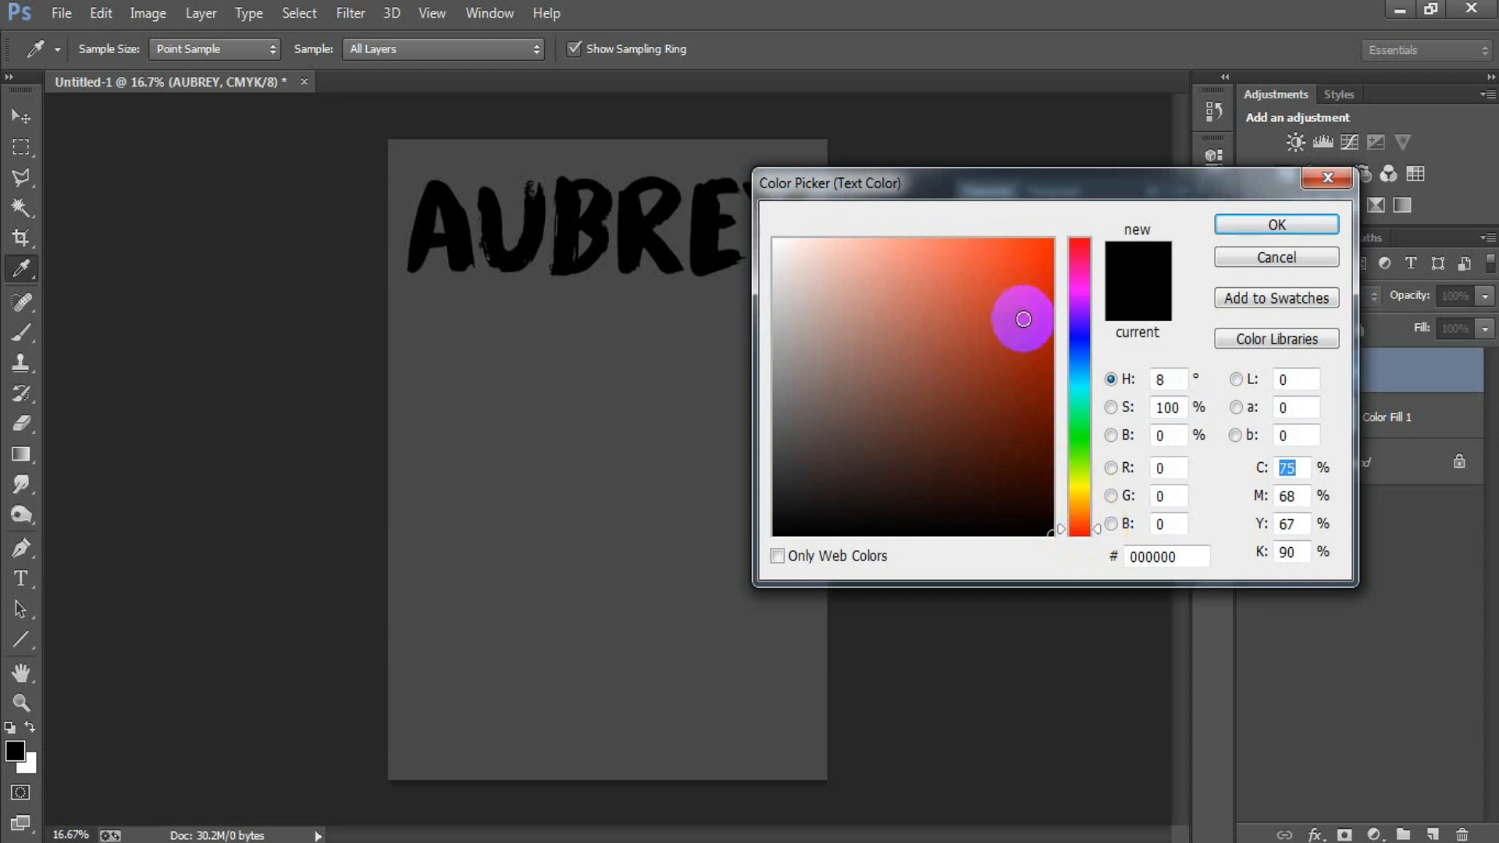
drag(1020, 318, 1137, 207)
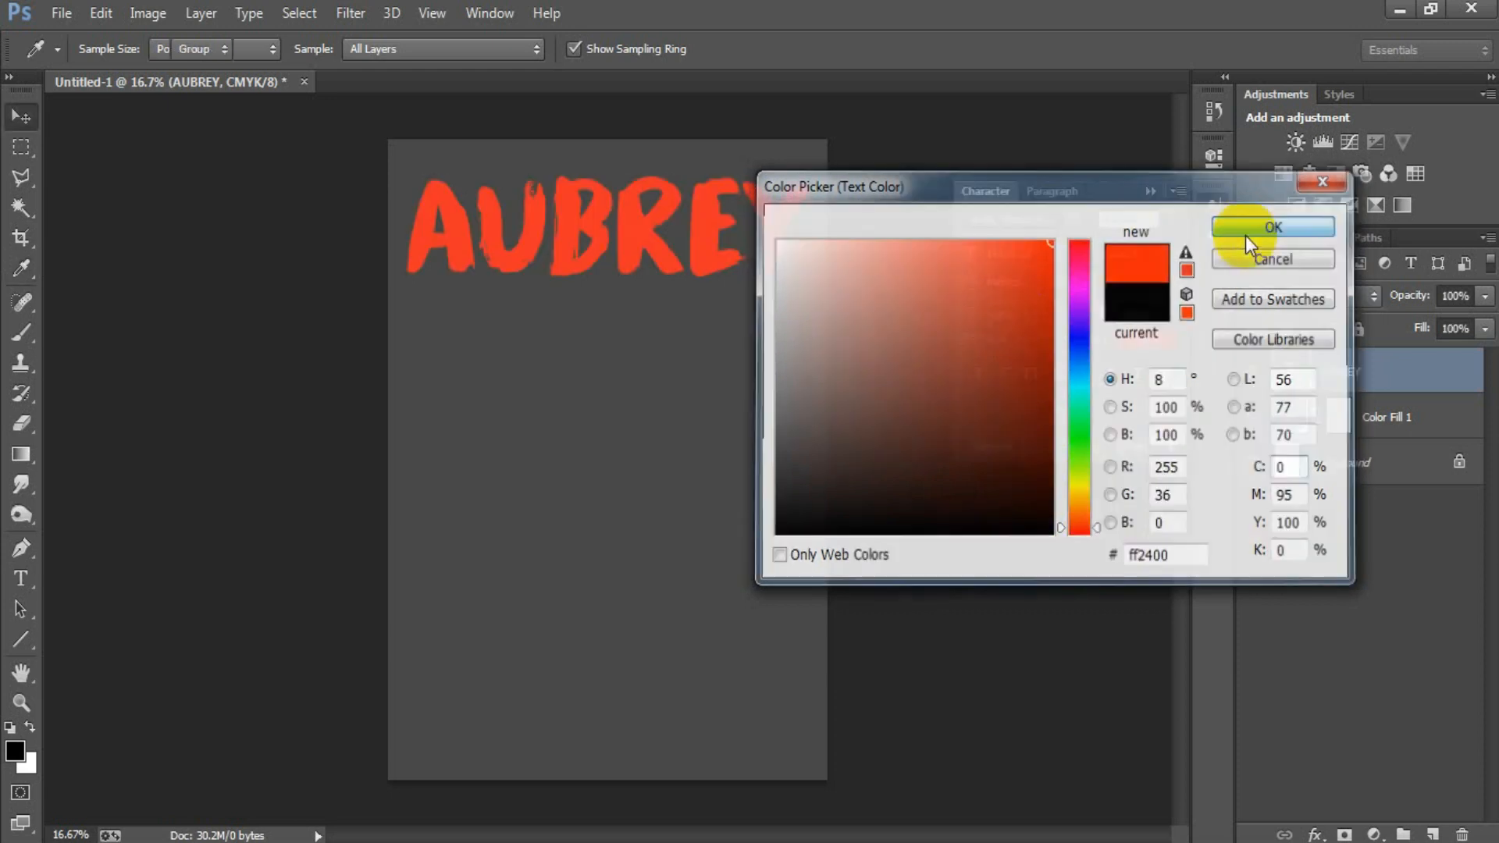
click(1244, 234)
click(1150, 192)
Step: Place the red cat-eared head artwork, the file ending in "(5)", as a linked object
click(70, 21)
click(137, 367)
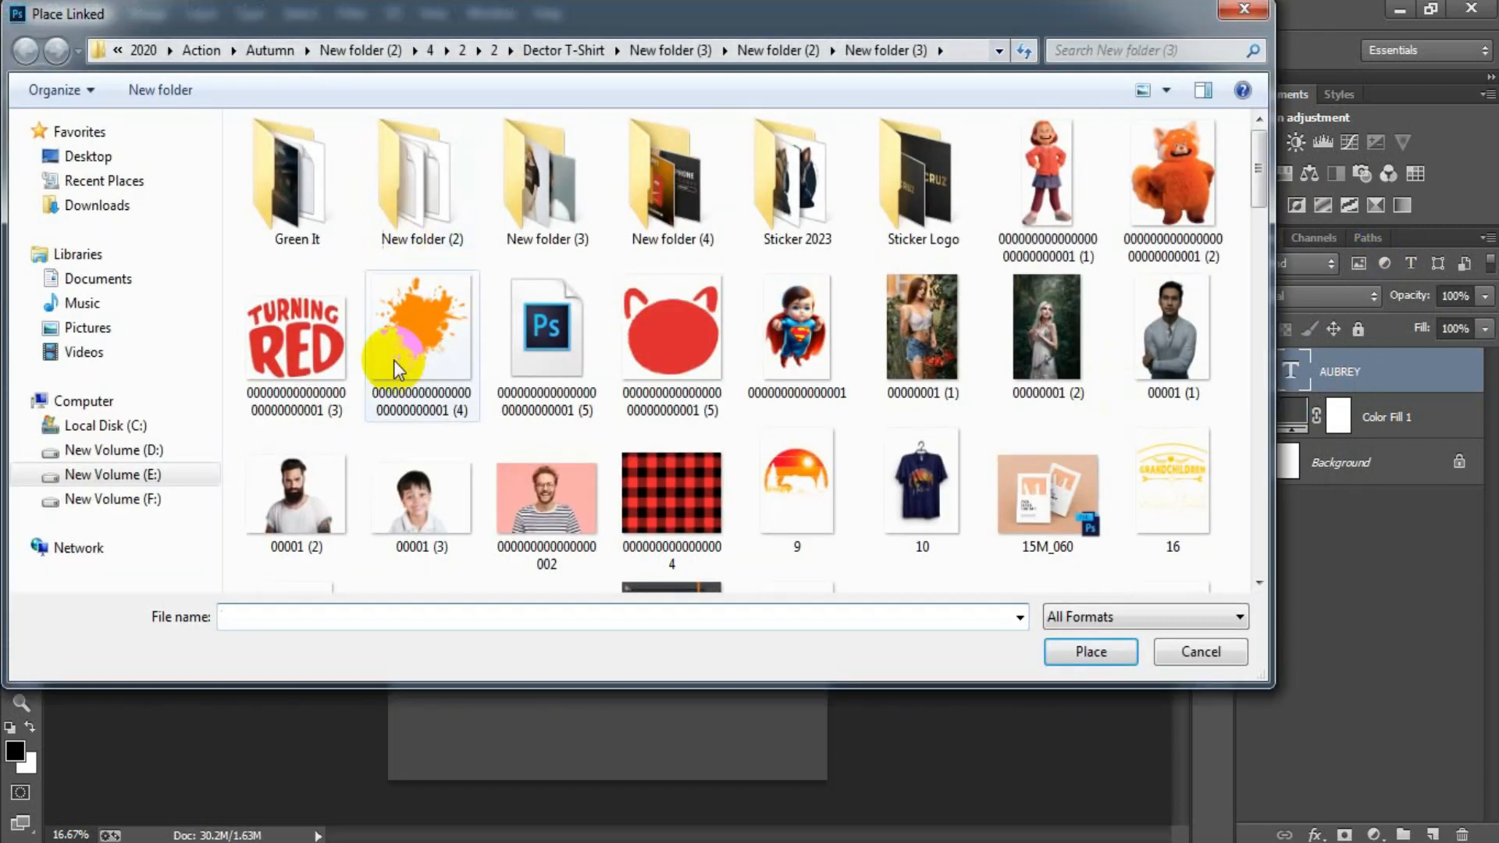
click(547, 328)
click(1090, 652)
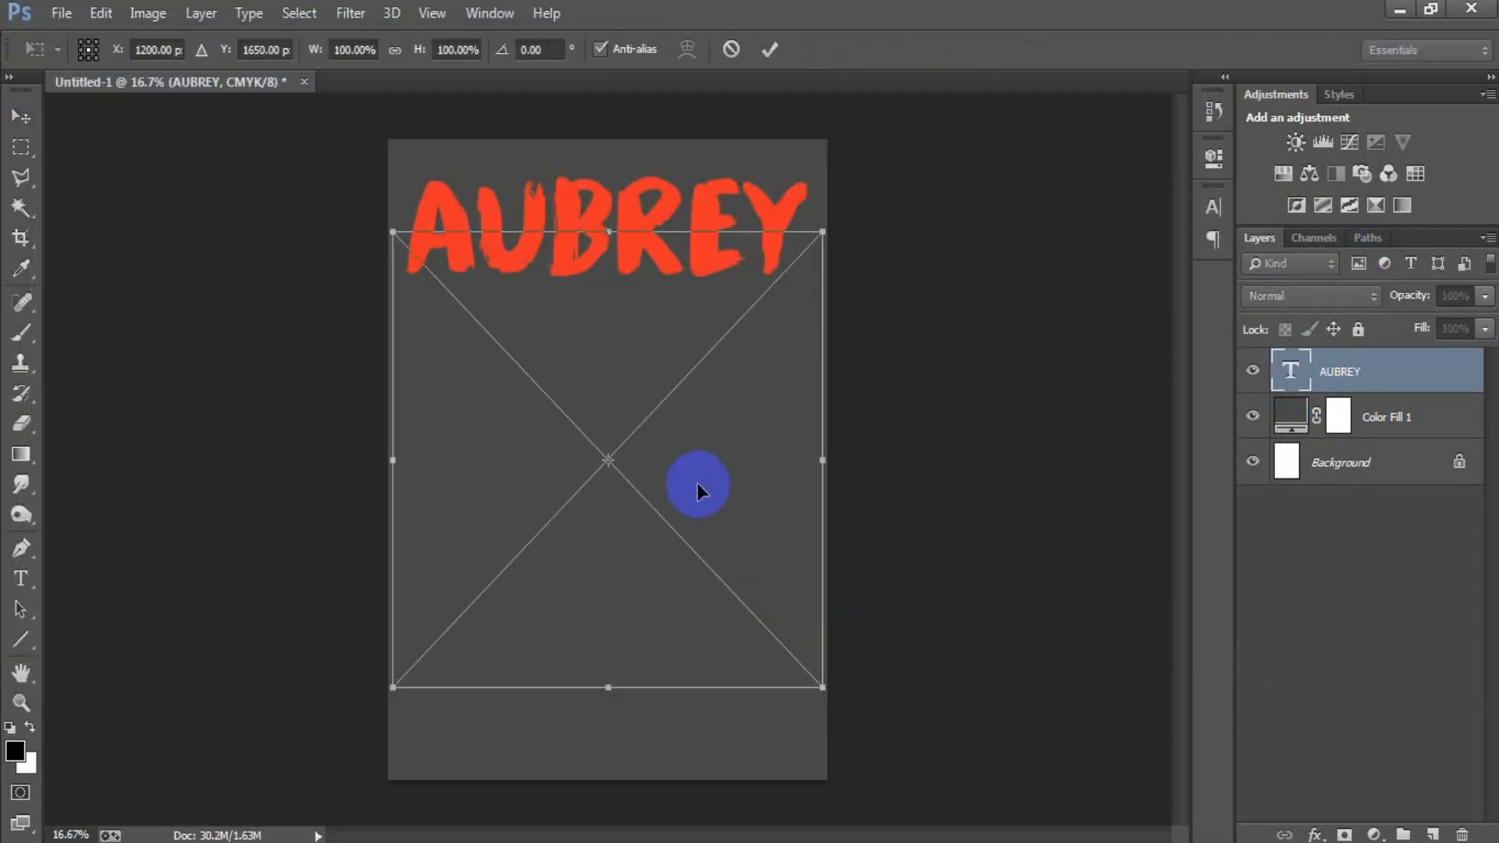
Step: Scale the placed head artwork to about 64% and position it centered just below the name text
drag(825, 690, 759, 612)
drag(696, 500, 690, 444)
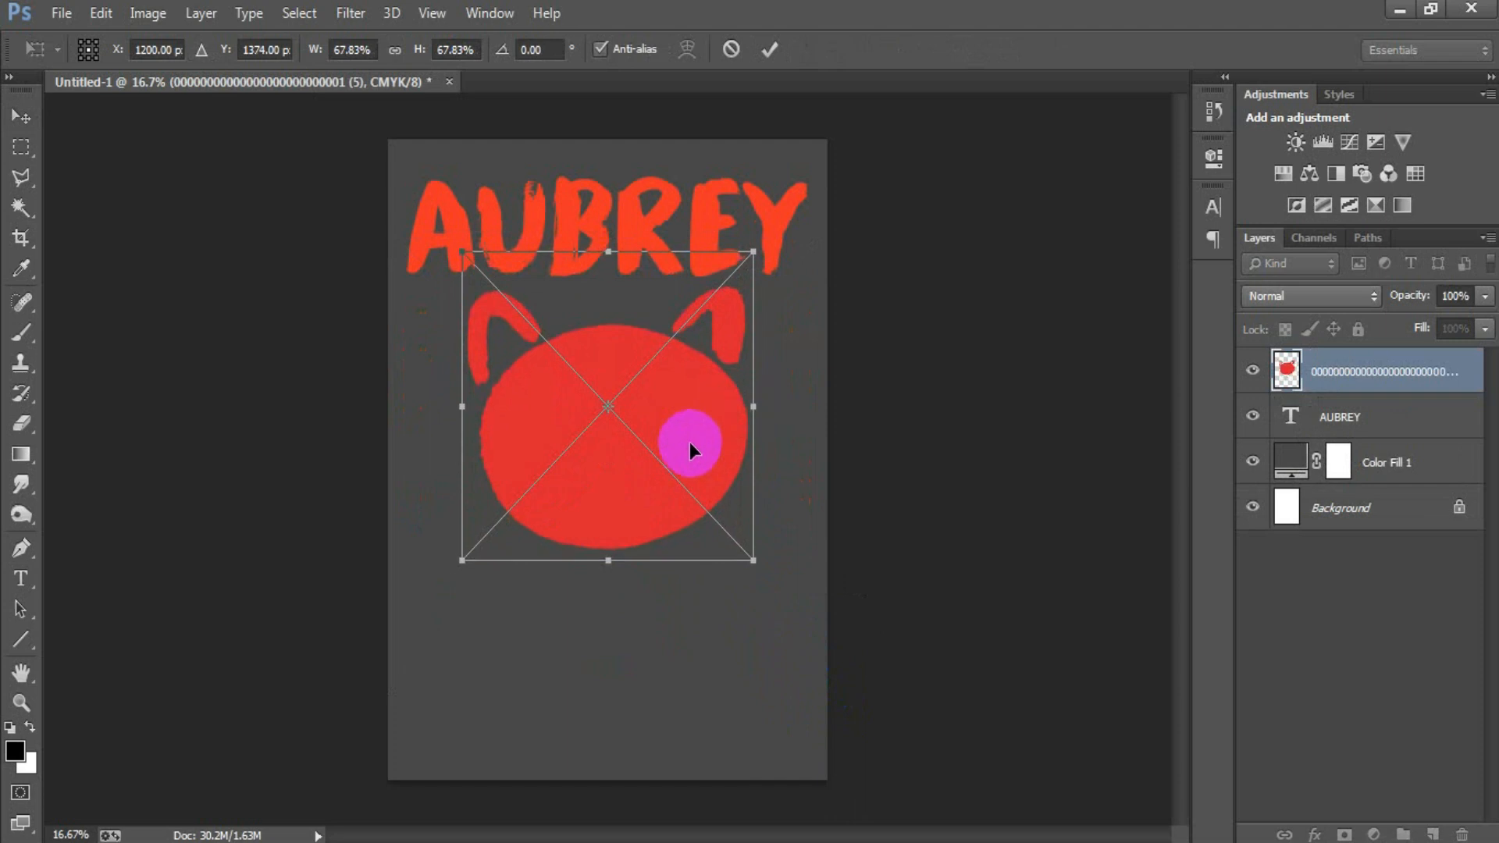
drag(746, 559, 739, 549)
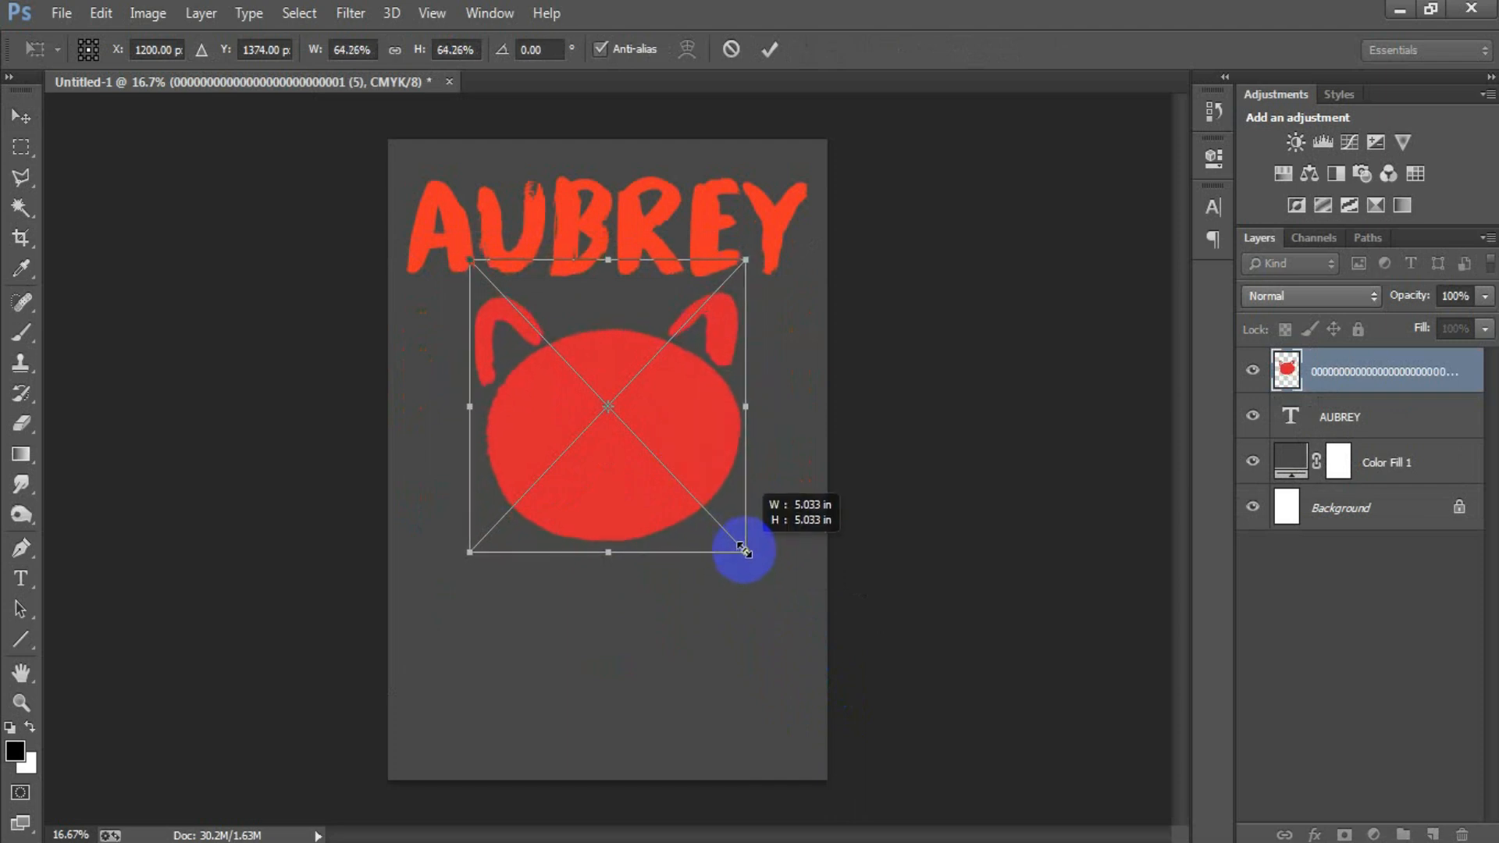
click(770, 50)
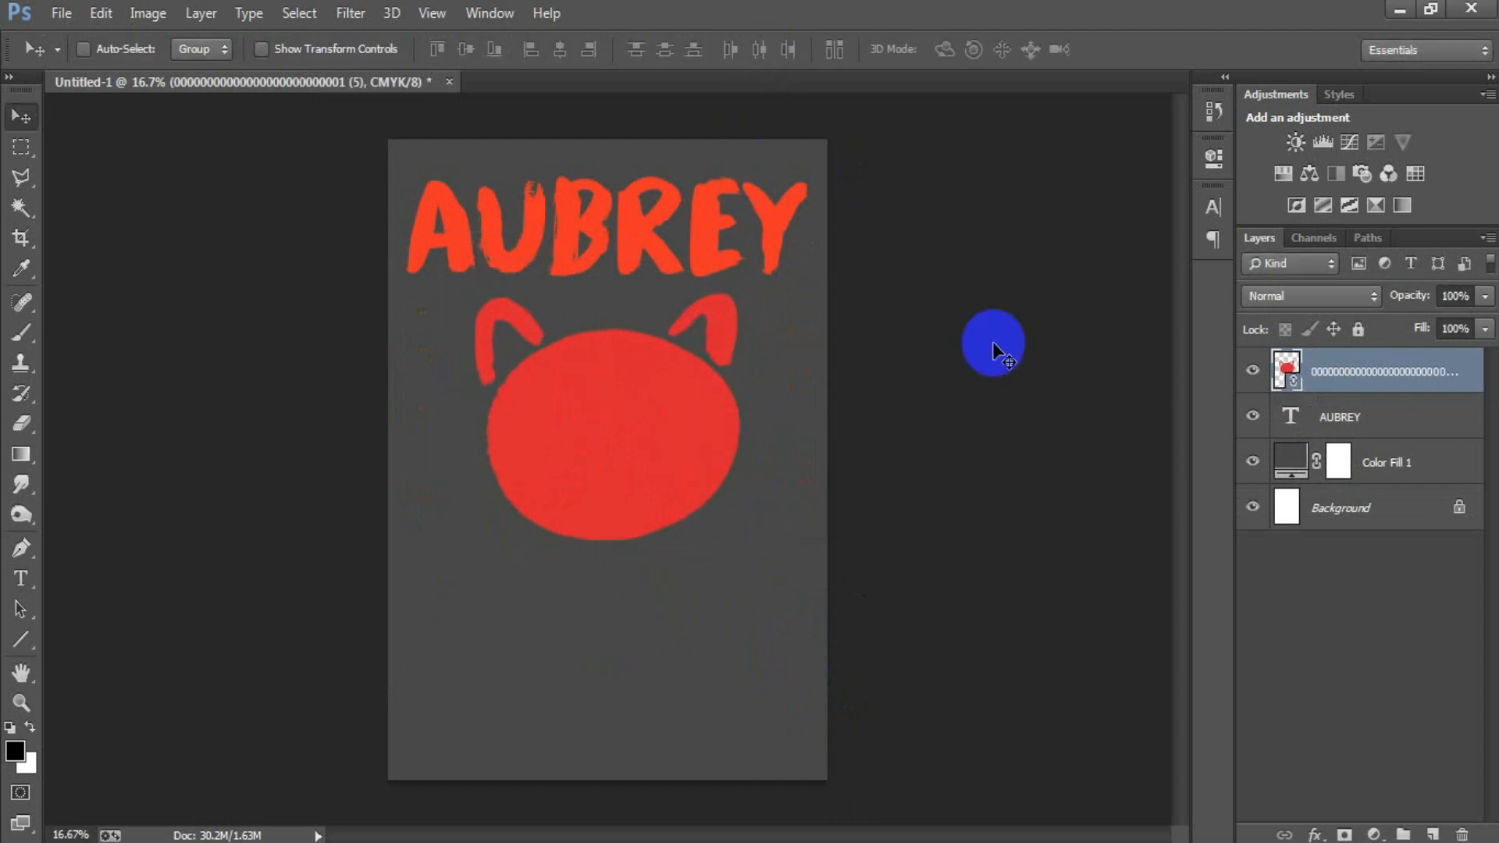
key(Up)
key(Up)
key(Up)
key(Up)
key(Up)
key(Up)
key(Up)
key(Up)
key(Up)
key(Up)
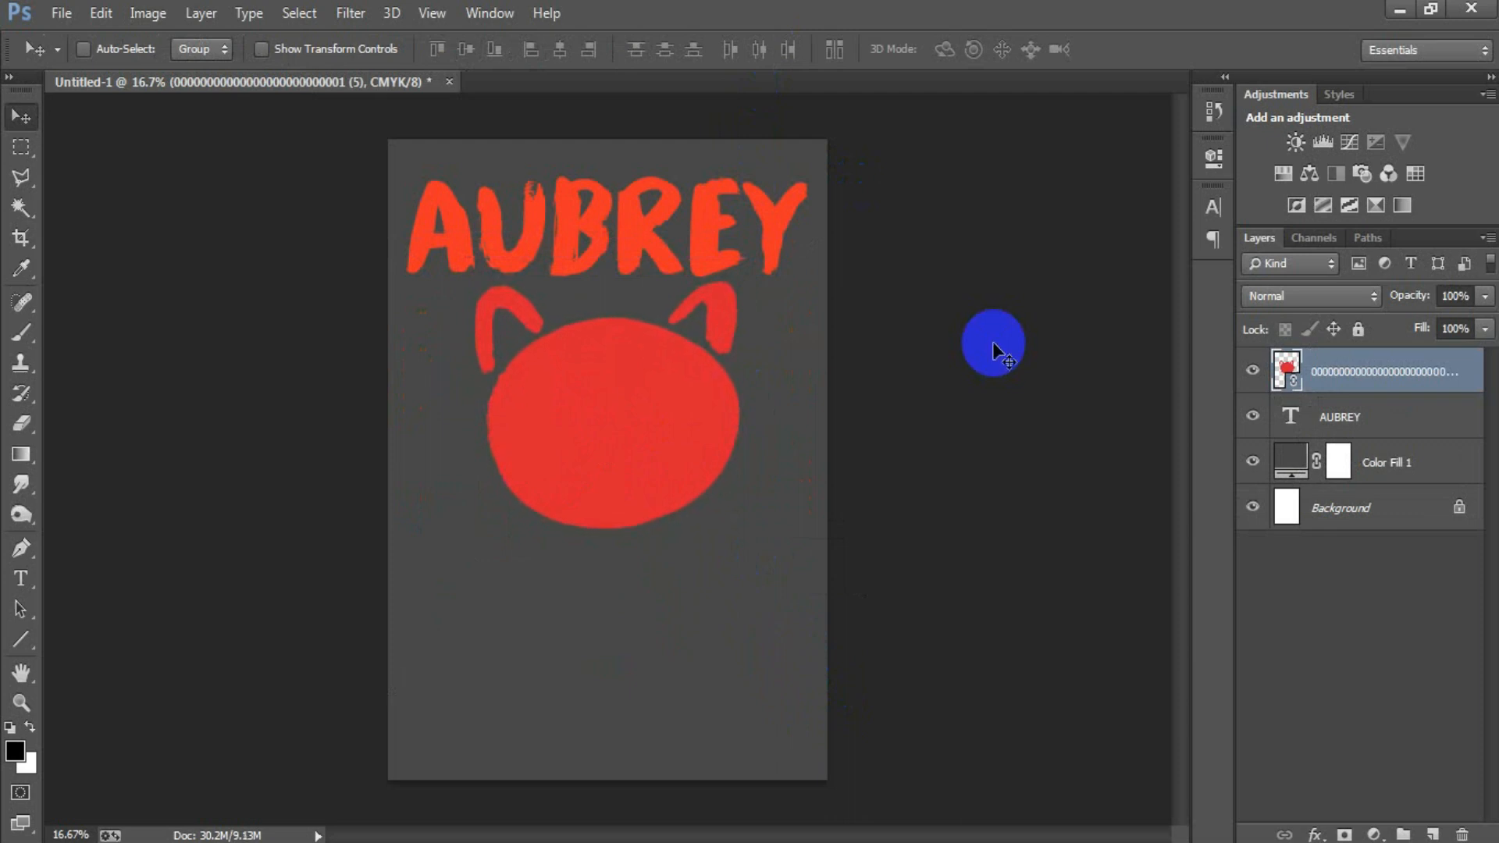
Step: Recolor the name text with the red sampled from the head artwork, #d9242f
click(1328, 422)
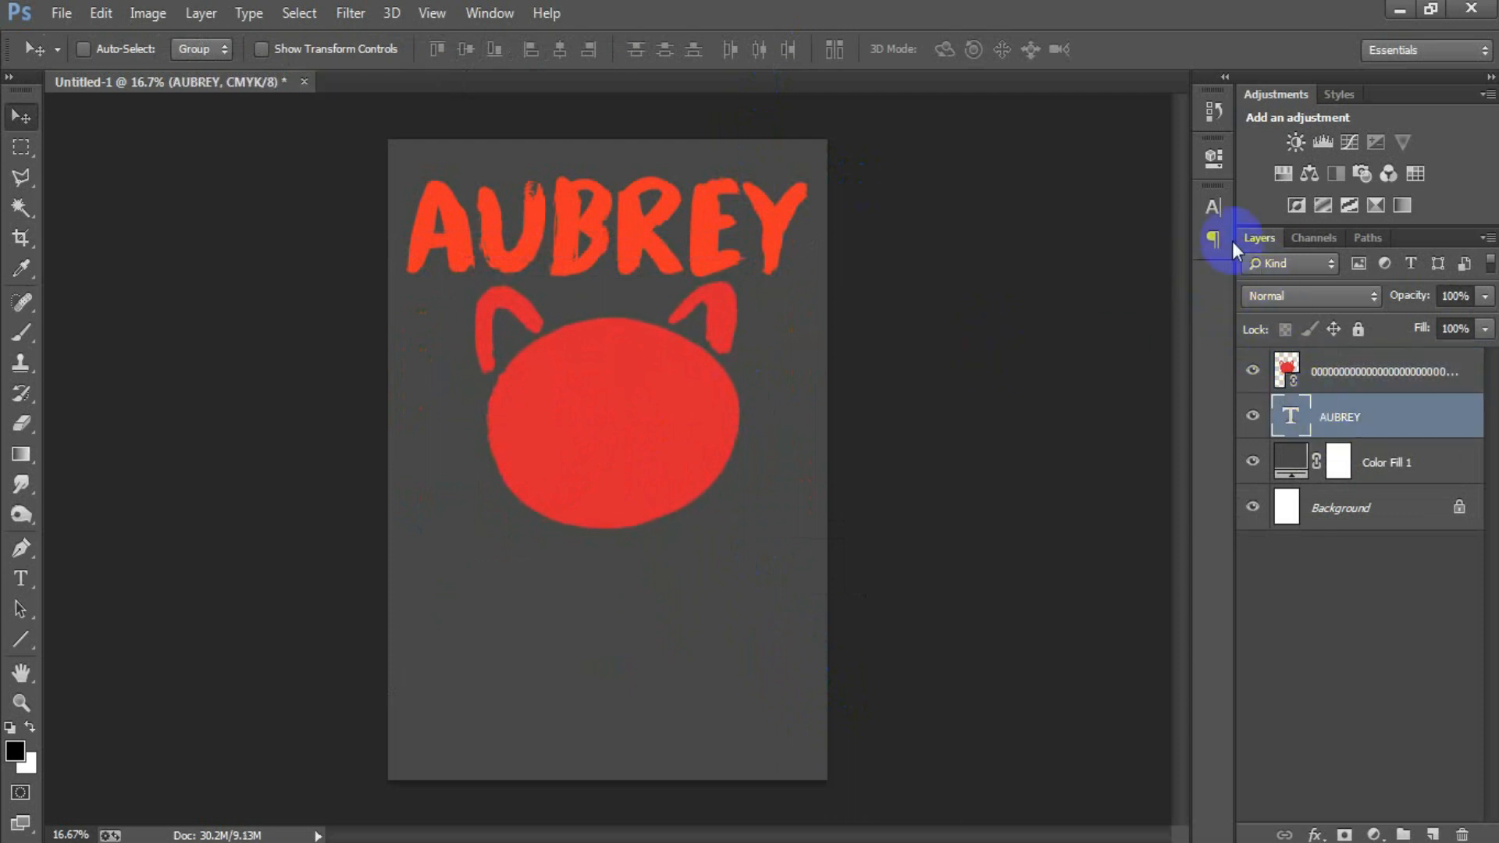
click(1210, 207)
click(1141, 320)
click(625, 464)
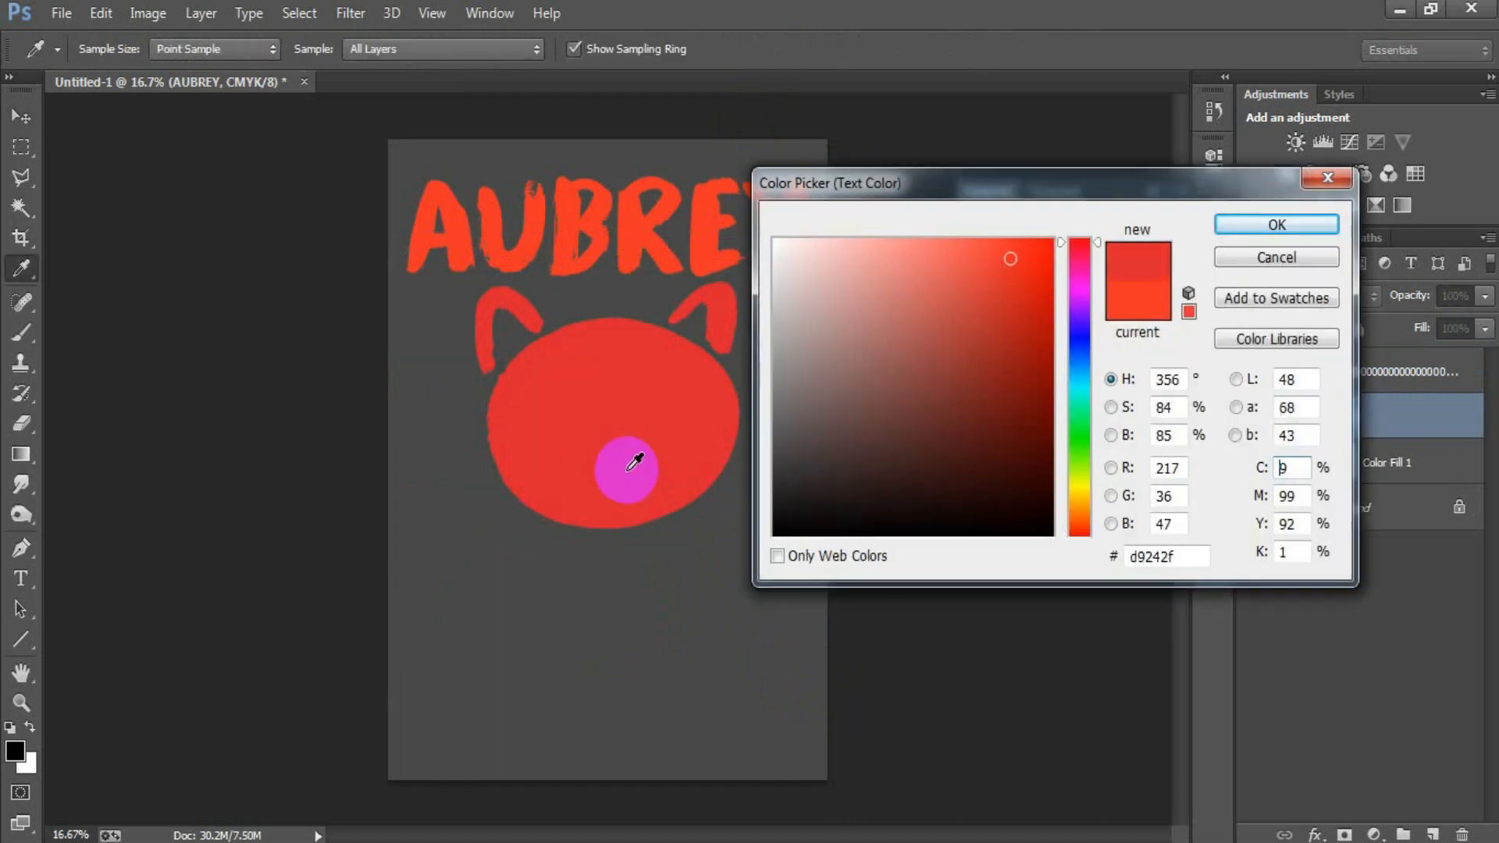
click(1241, 234)
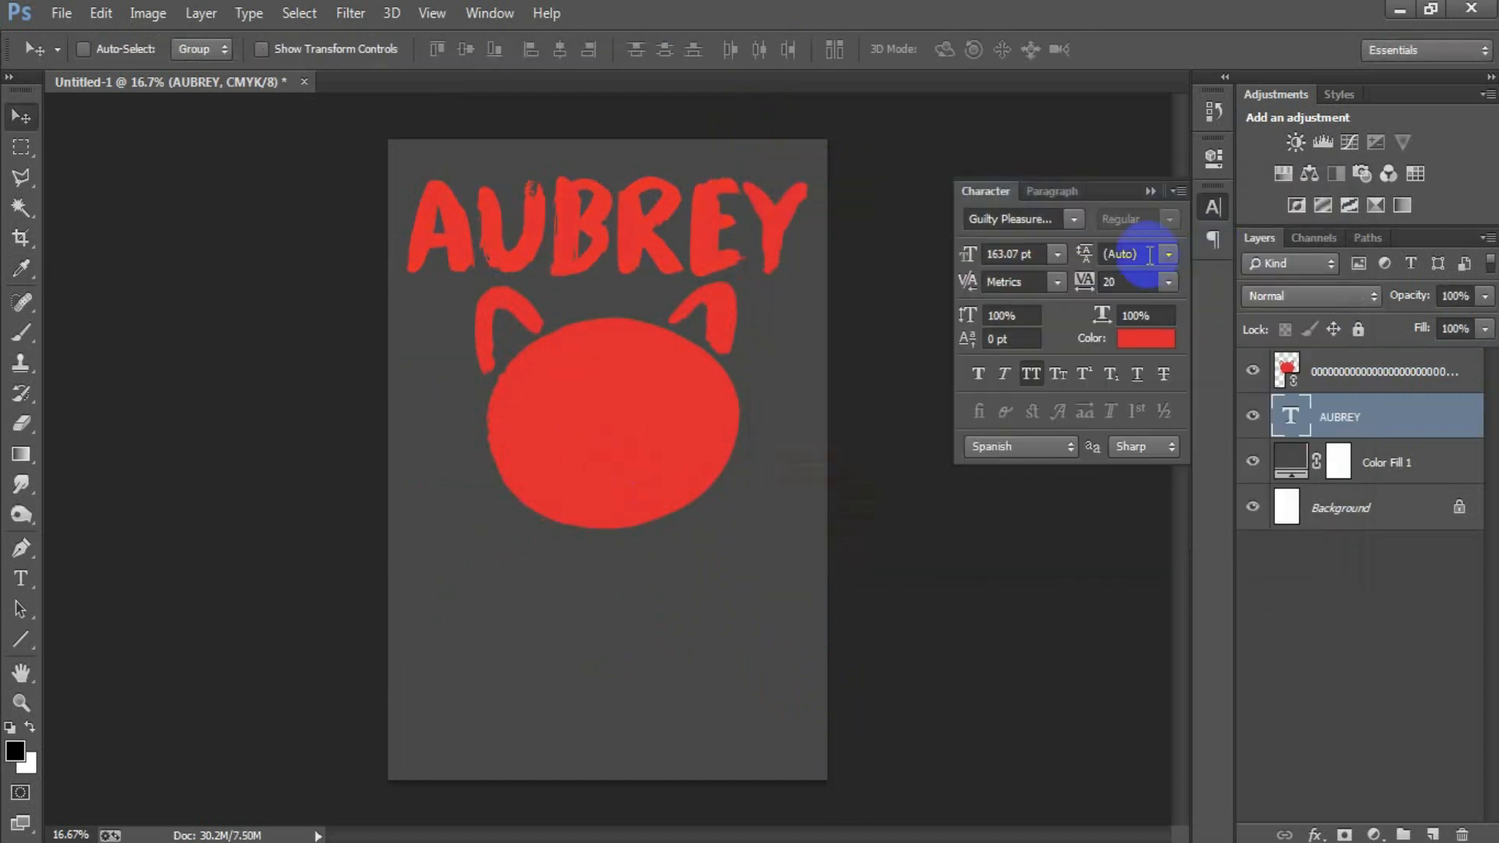
click(1147, 194)
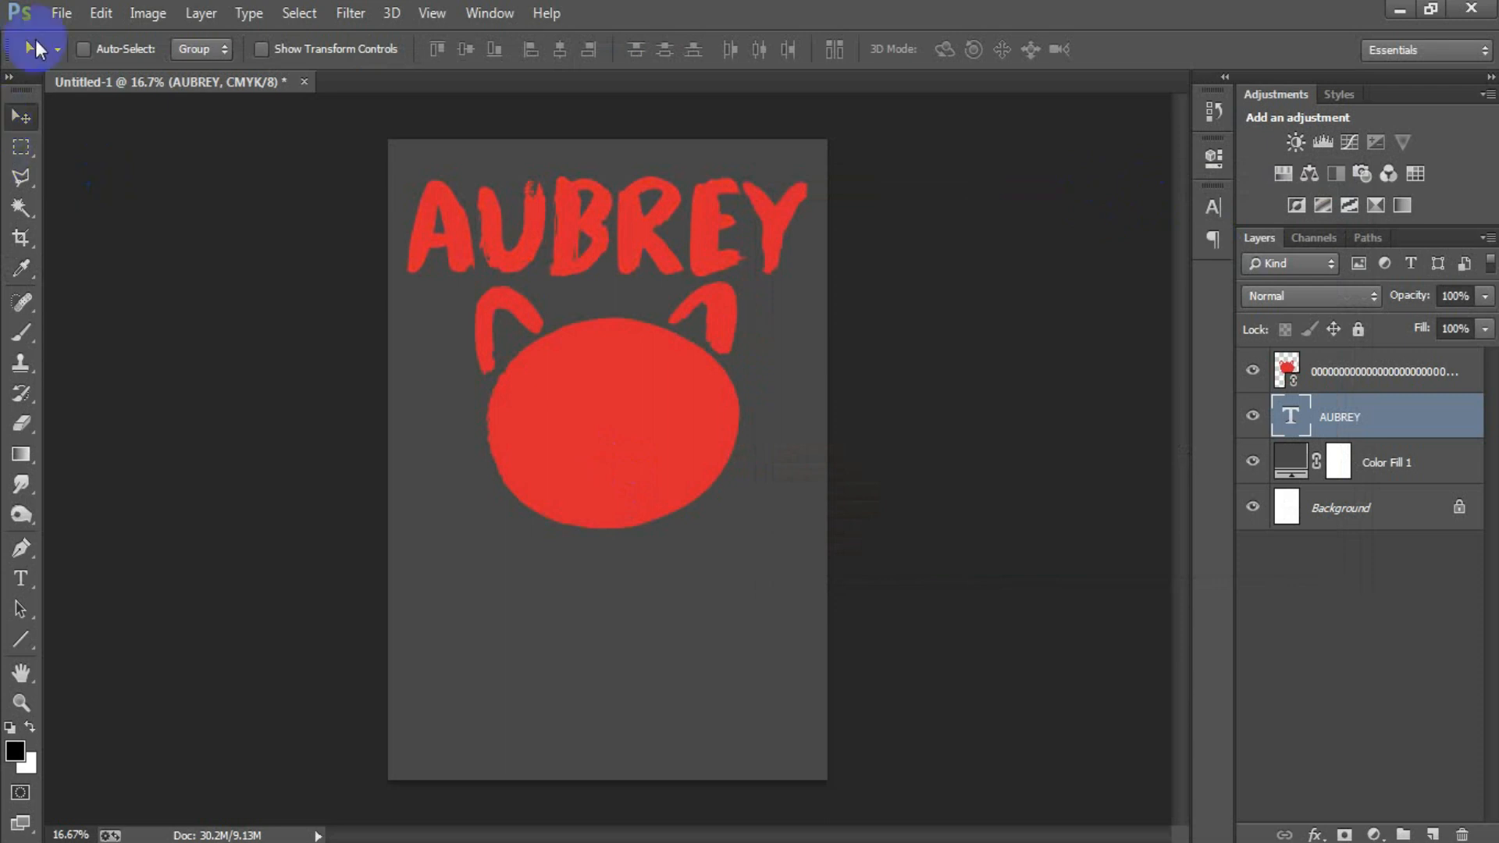
Step: Open the "Turning Red" lettering image, the PNG file ending in "(3)"
click(61, 13)
click(82, 61)
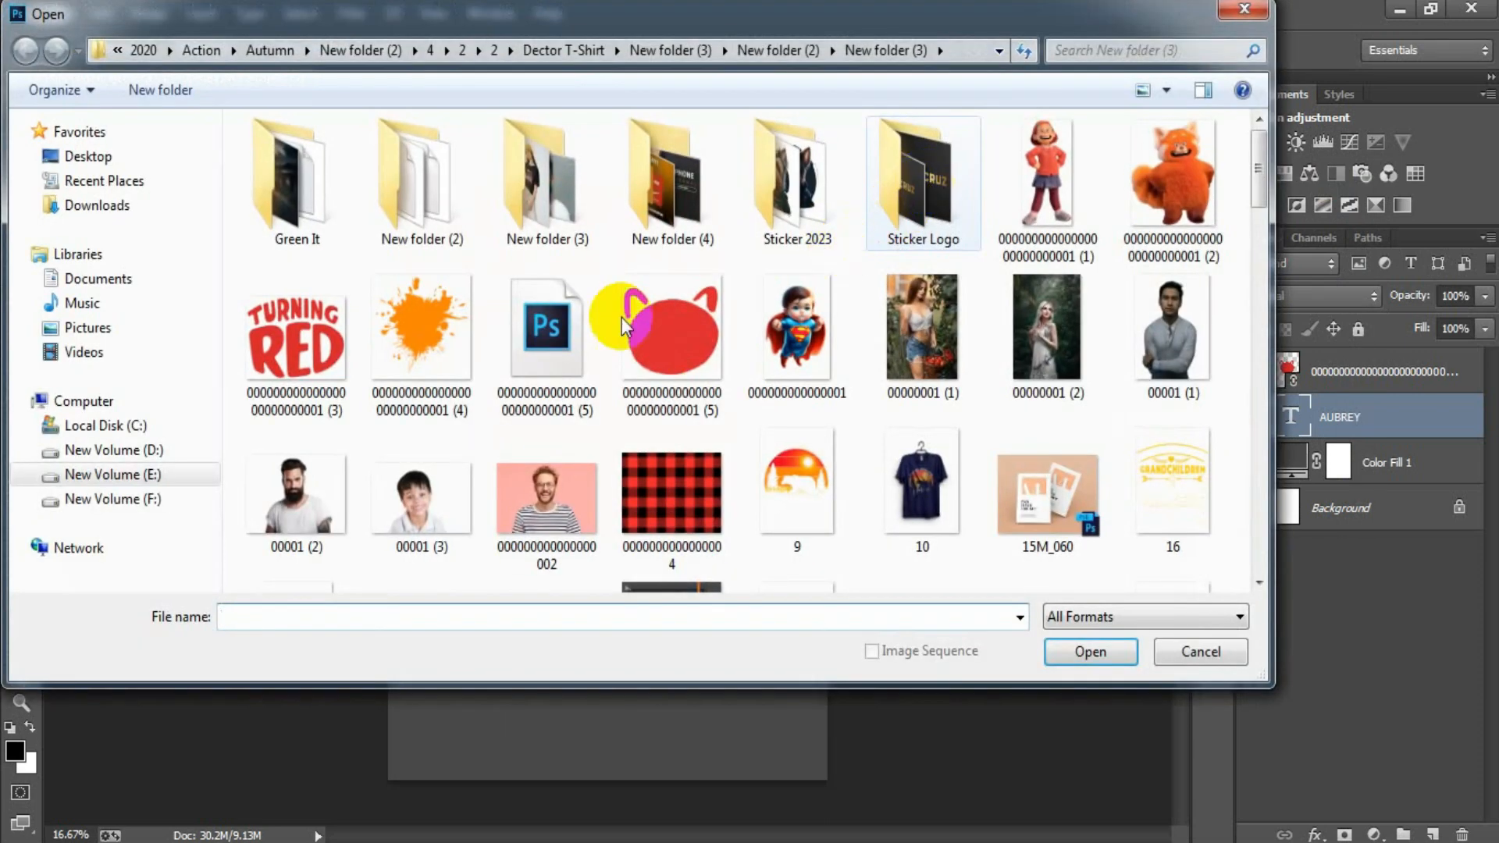
double_click(262, 346)
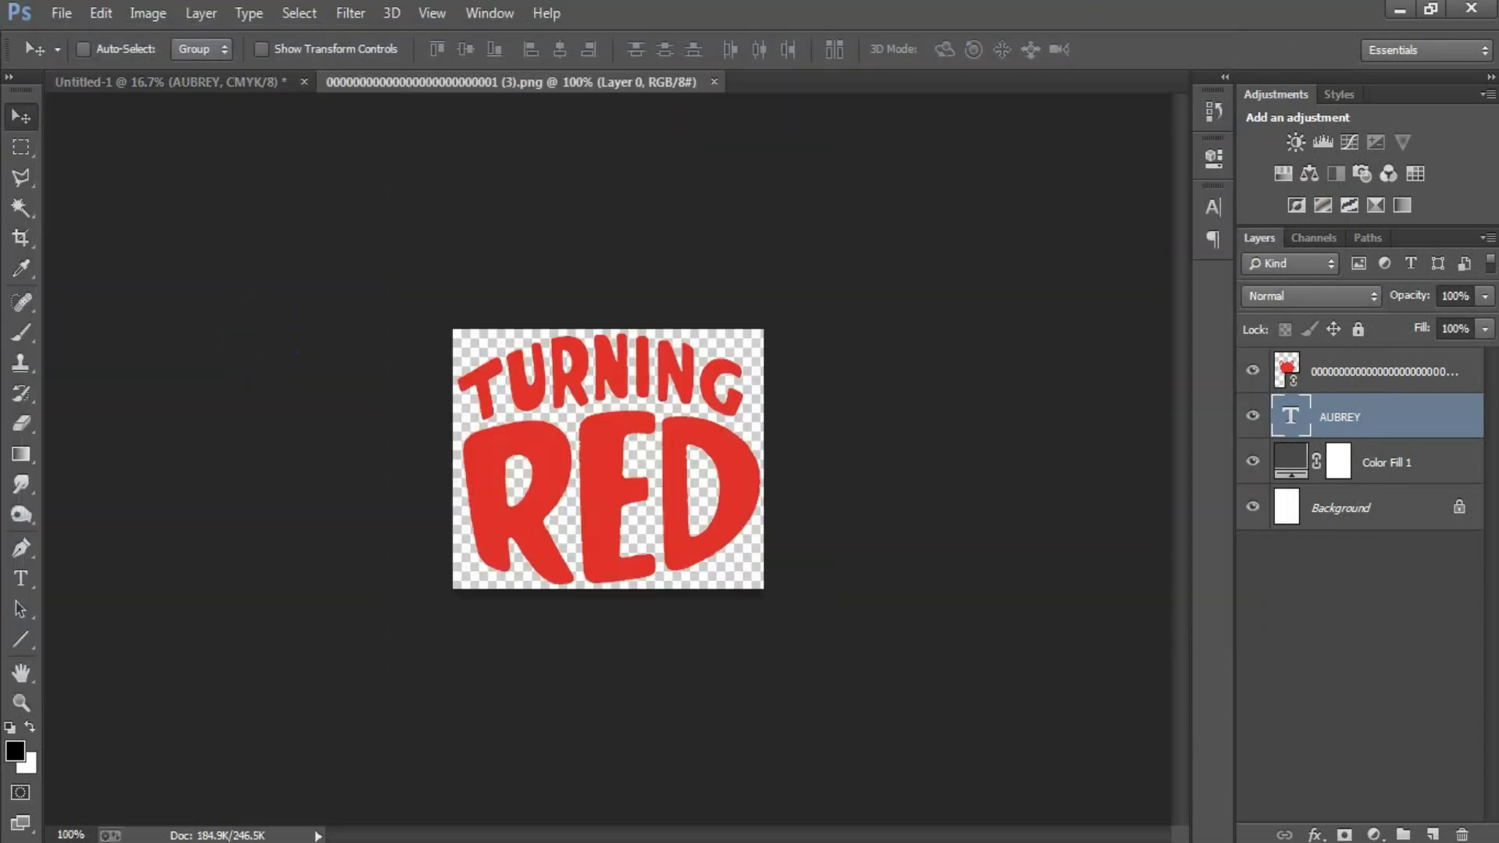
Step: Outline the word TURNING with the Polygonal Lasso, passing between it and the word RED, to select it
click(22, 176)
click(429, 425)
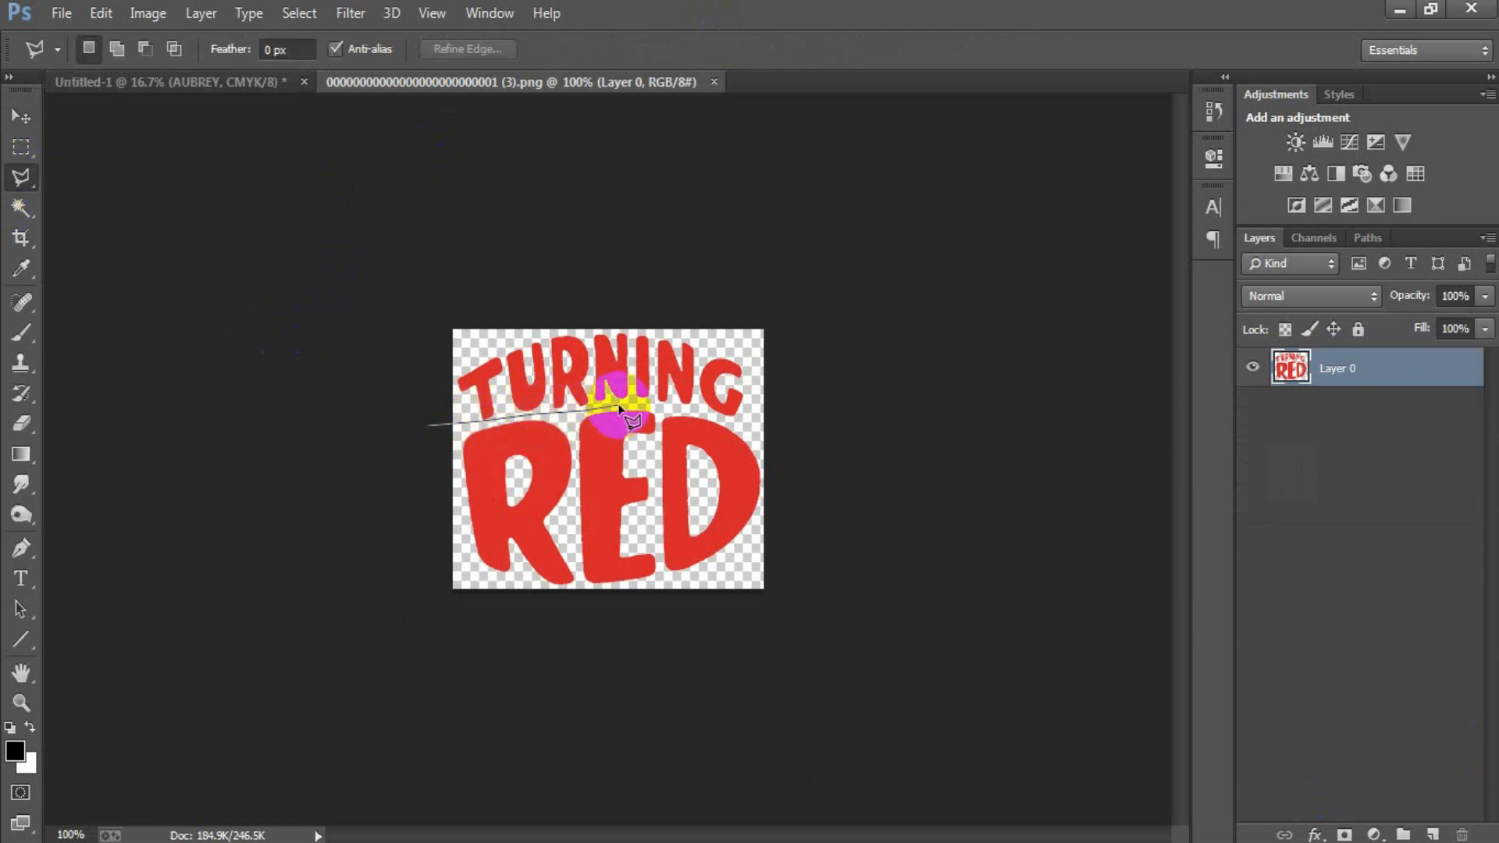
click(680, 407)
click(762, 427)
click(852, 441)
click(873, 292)
click(671, 226)
click(422, 254)
click(364, 326)
click(382, 378)
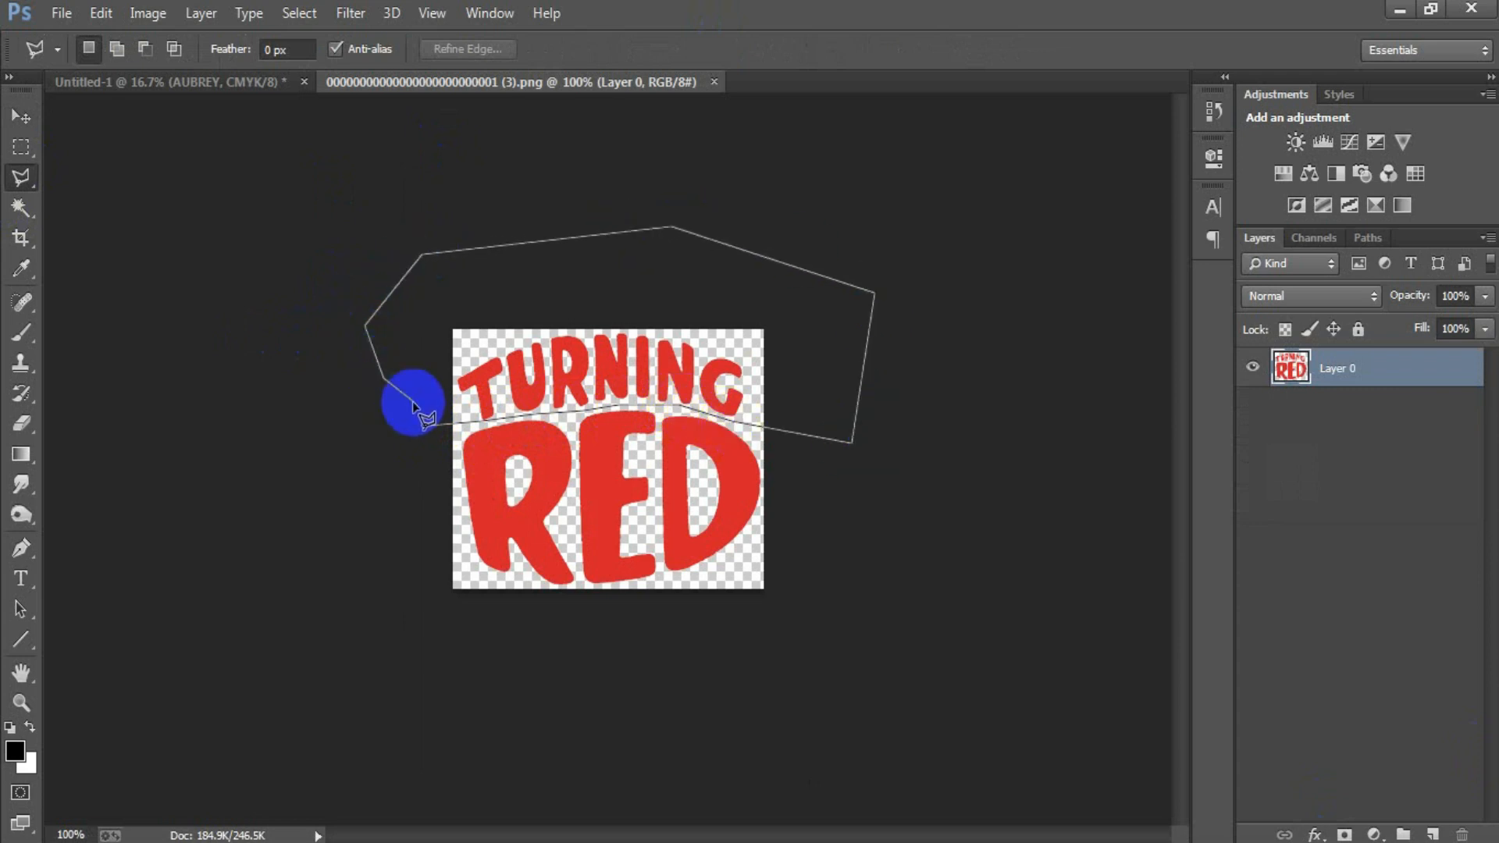
click(431, 430)
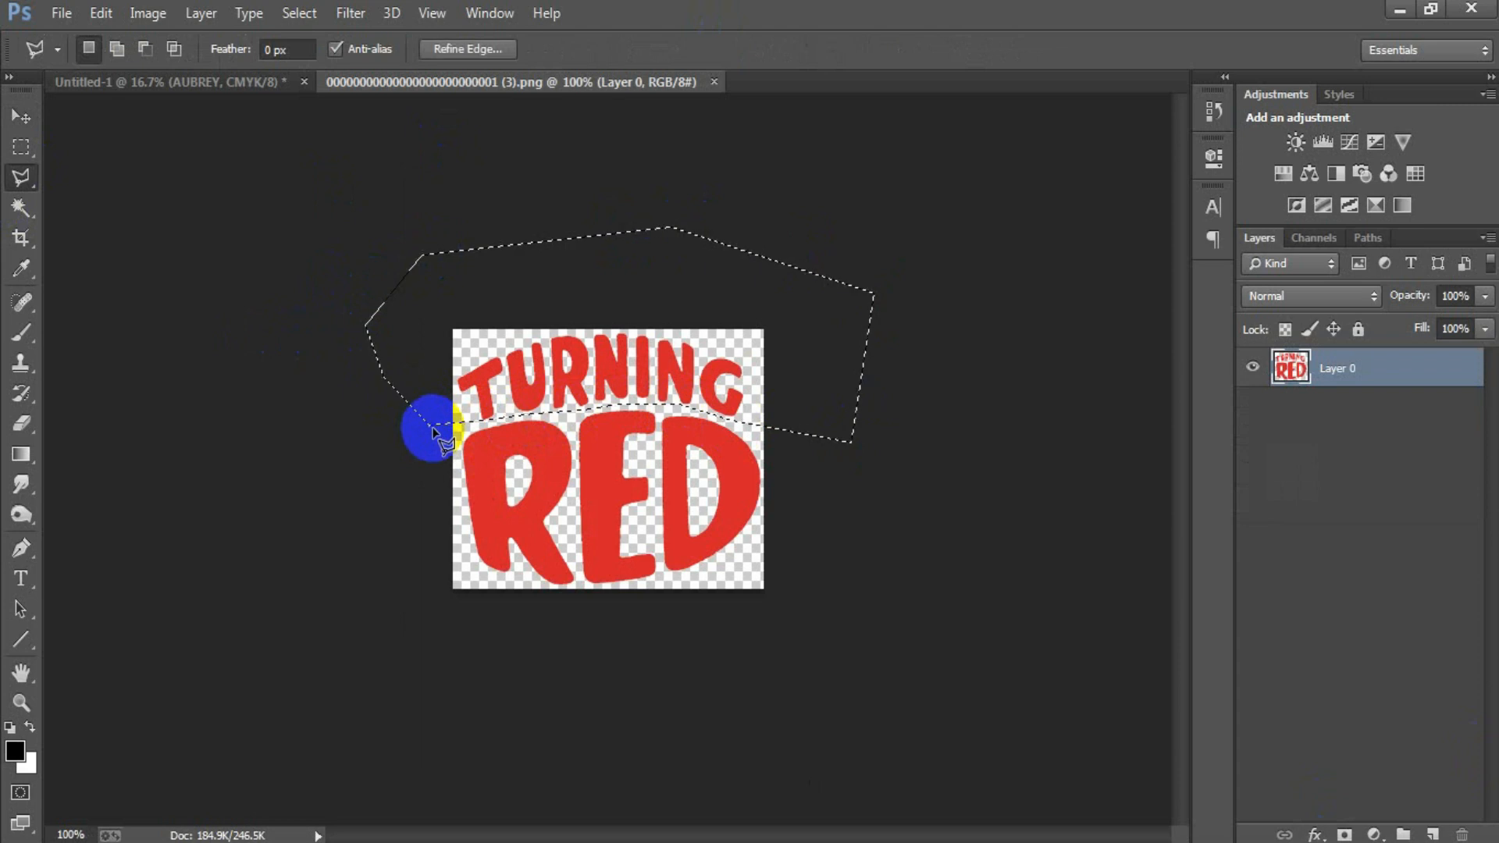
Step: Copy the selected TURNING lettering into Untitled-1 below the red head, and close the lettering image
key(v)
drag(527, 363, 625, 616)
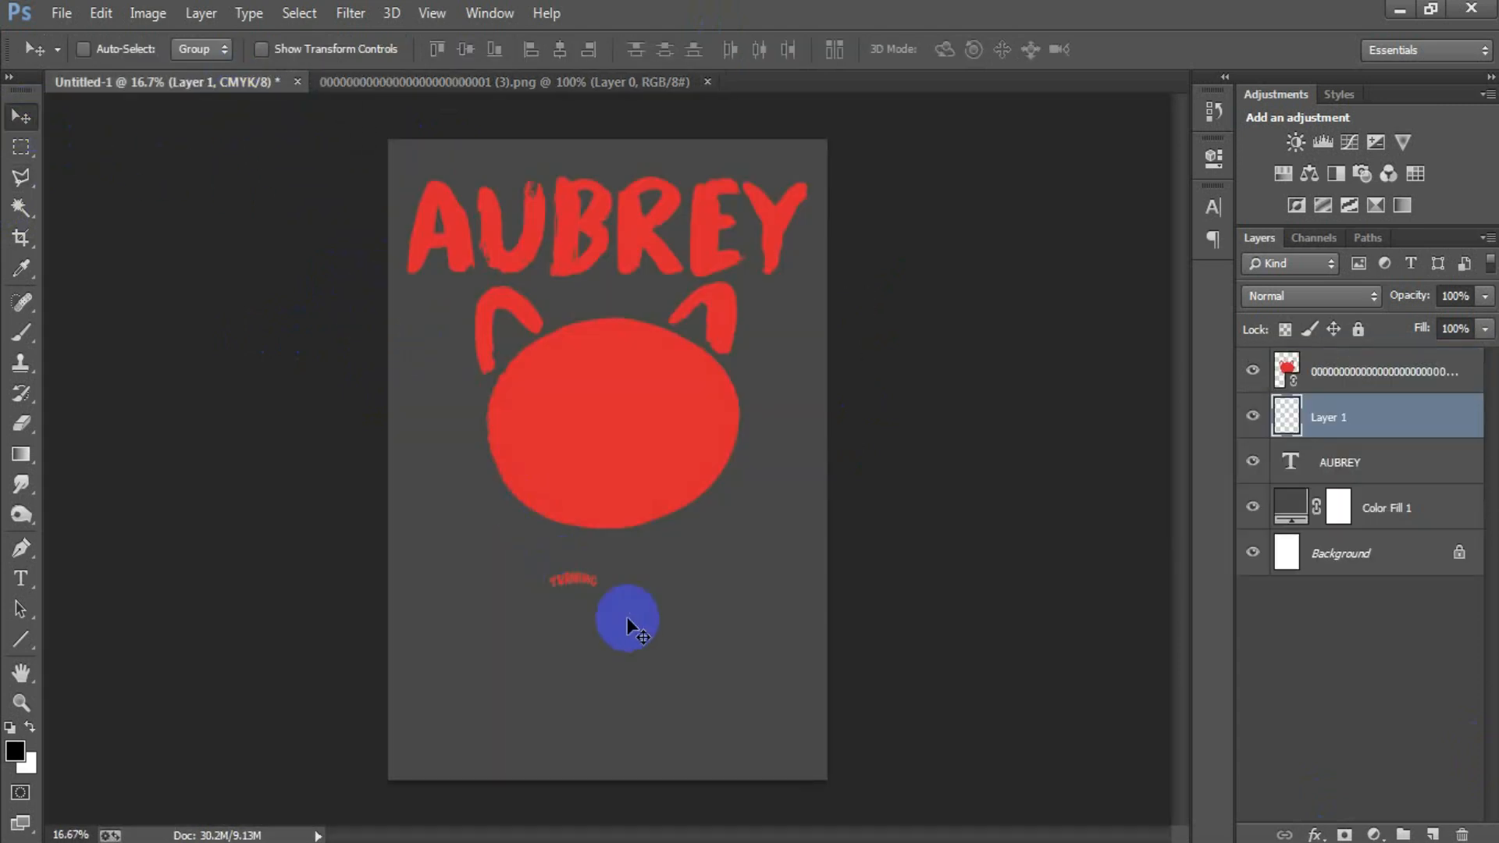
click(707, 82)
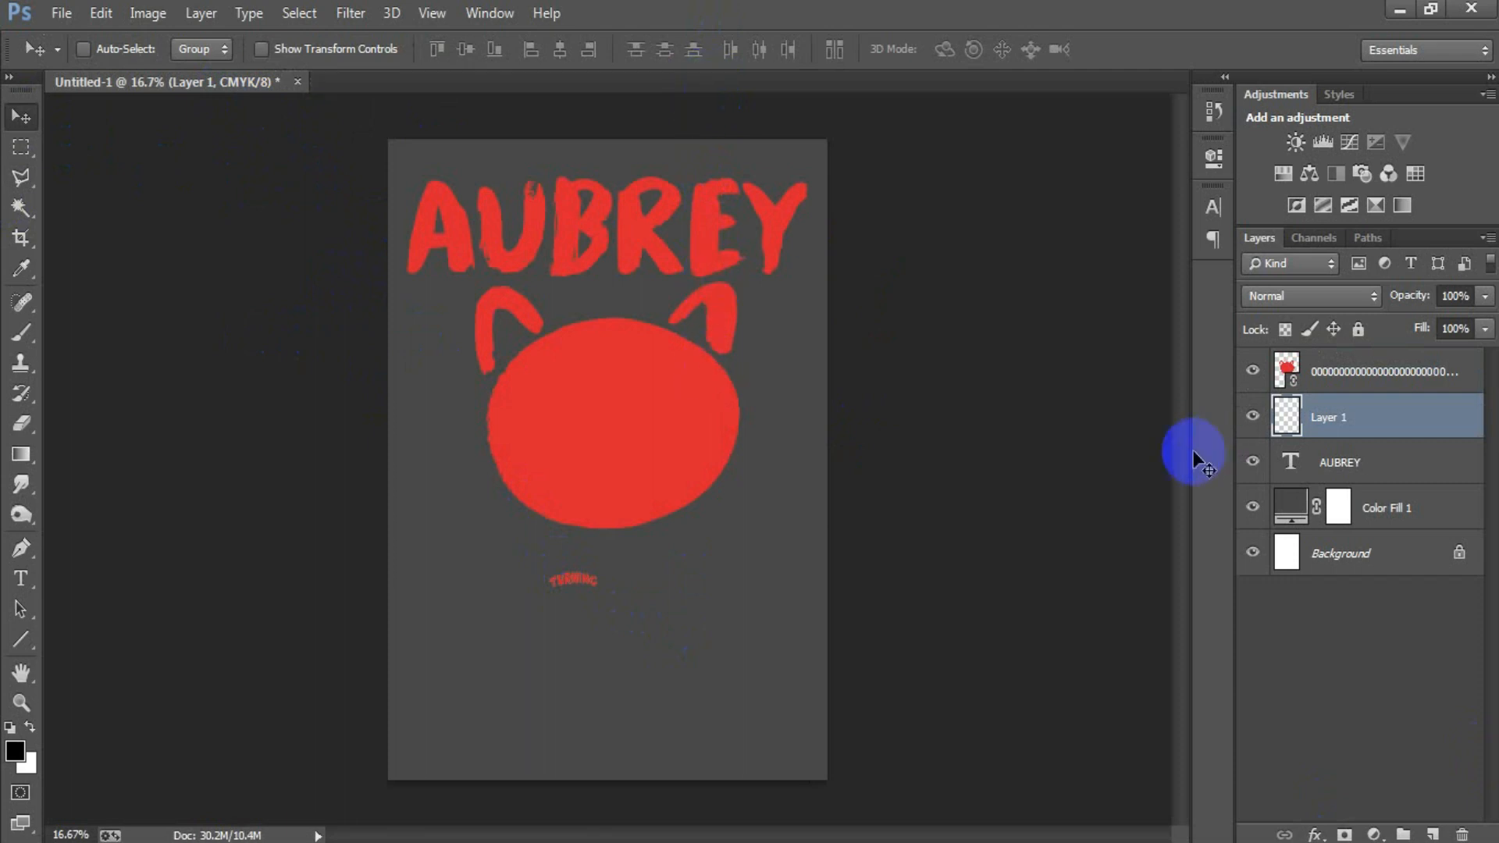
Step: Fill the TURNING lettering on Layer 1 with white, deselect it and restore the default foreground and background colors
click(30, 728)
ctrl+click(1284, 417)
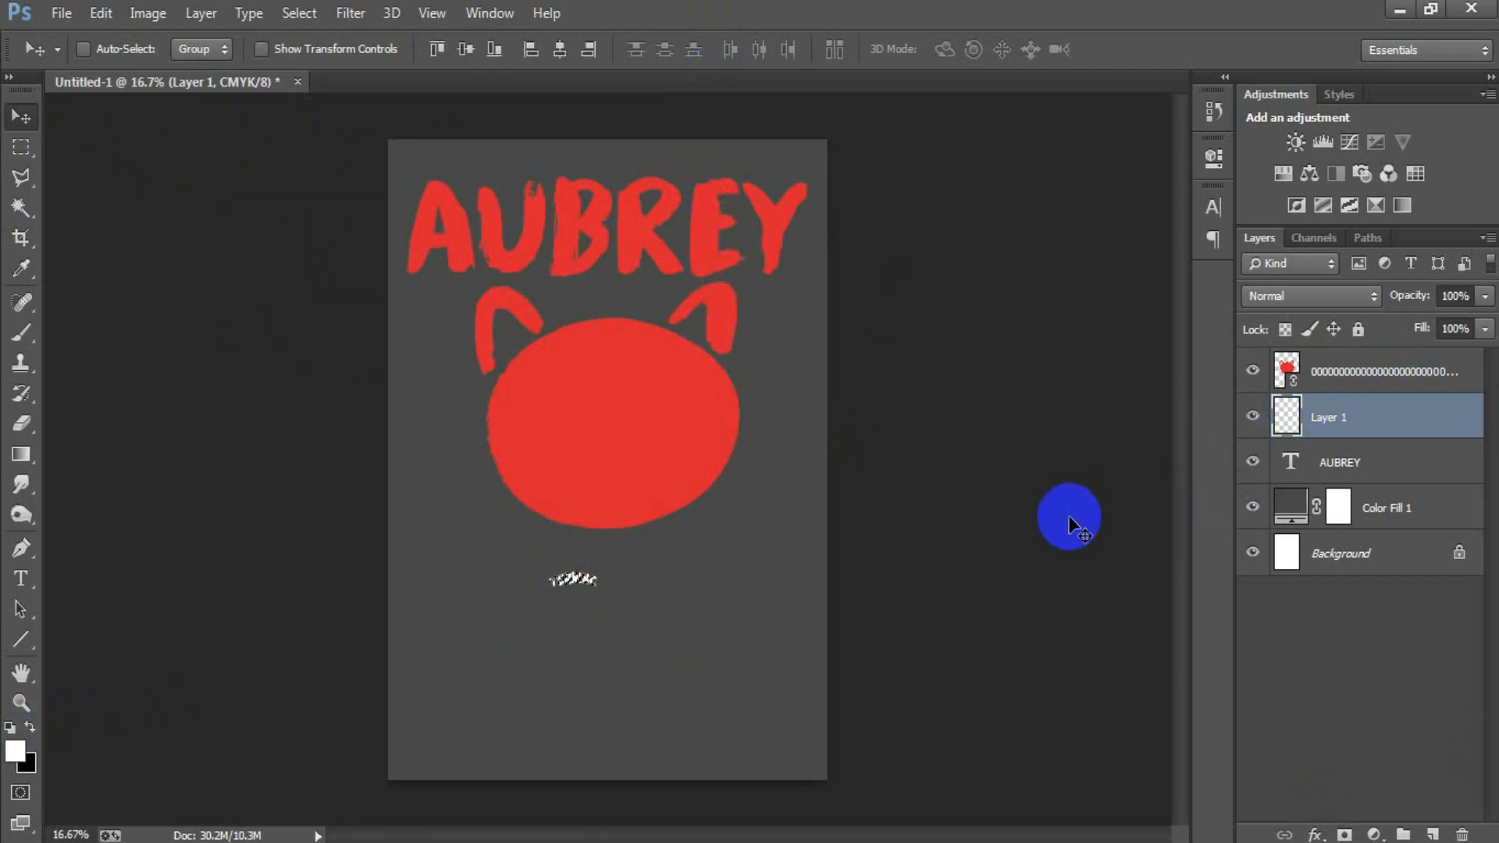
key(ctrl+d)
click(9, 726)
Step: Enlarge the TURNING lettering and place it in the upper part of the red head, with its layer above the artwork
drag(546, 607, 691, 488)
key(ctrl+t)
click(993, 50)
drag(1381, 433, 1383, 367)
drag(642, 404, 637, 367)
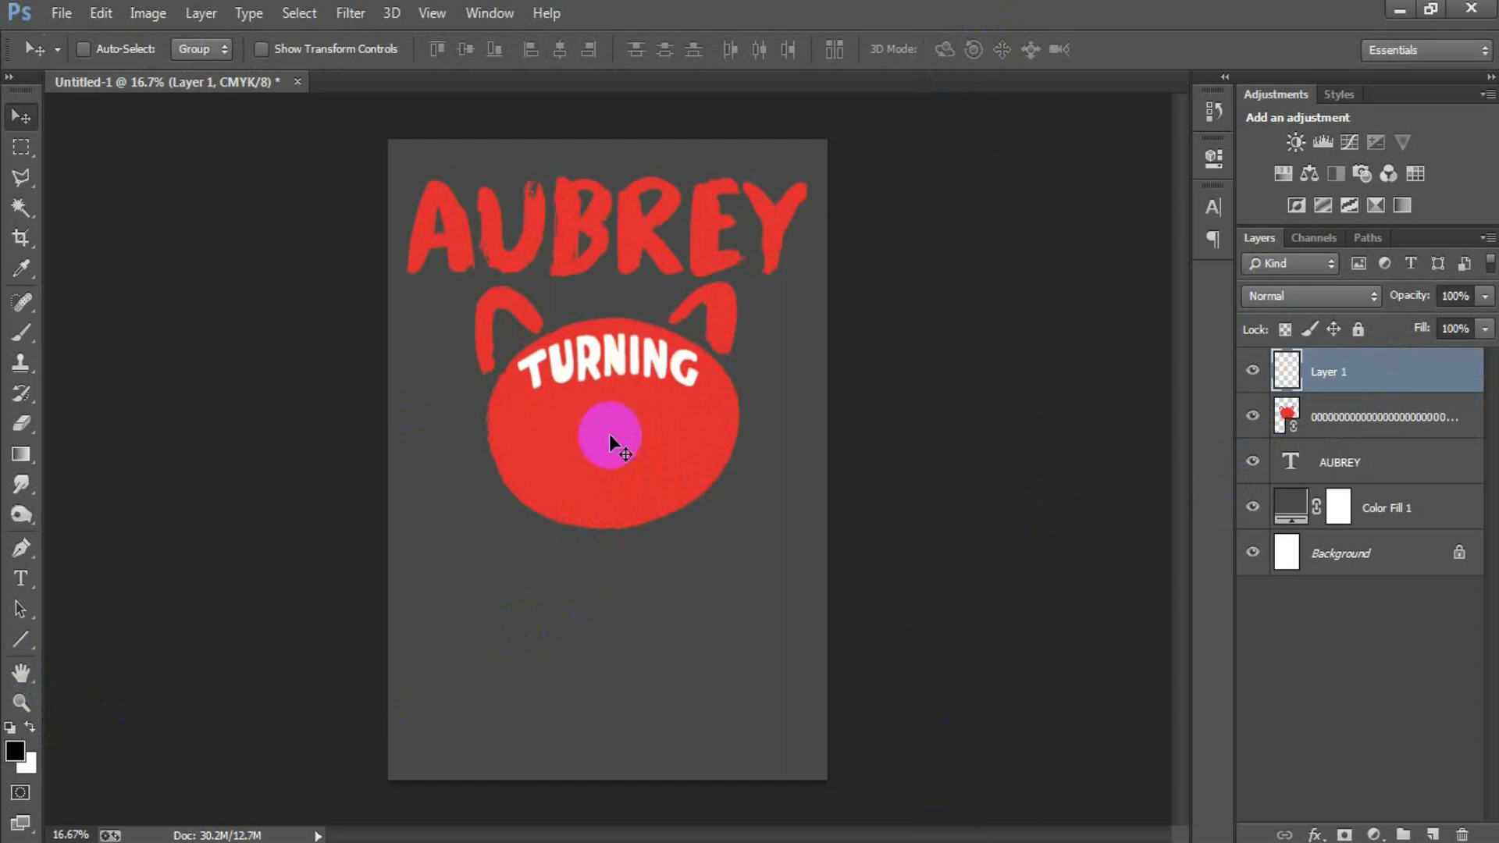
Step: Place the linked image of the girl ending in "(1)", scaled to about 34%, below TURNING and overlapping the red head
click(61, 12)
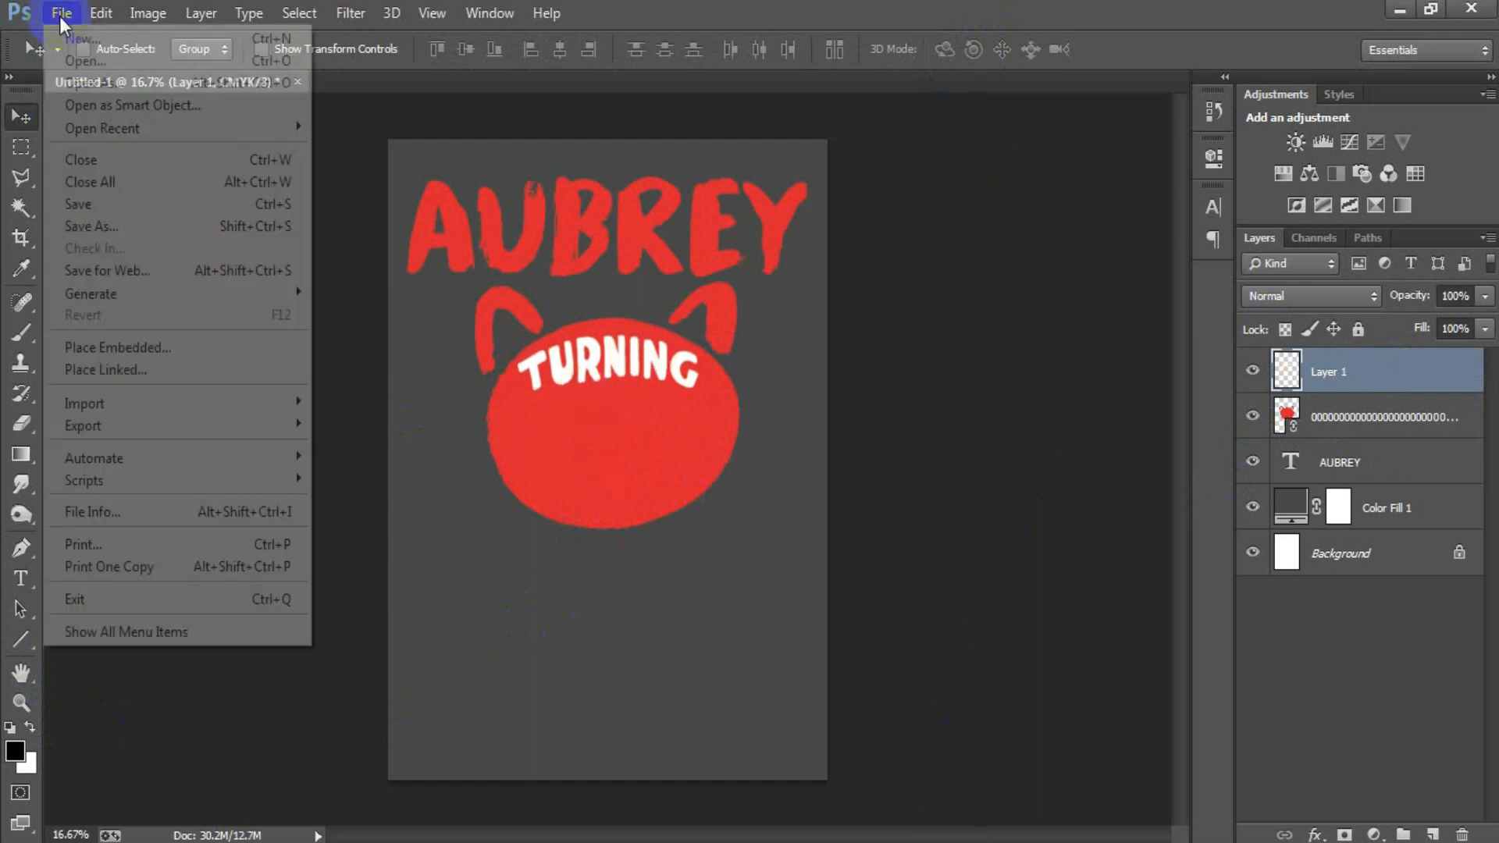
click(135, 377)
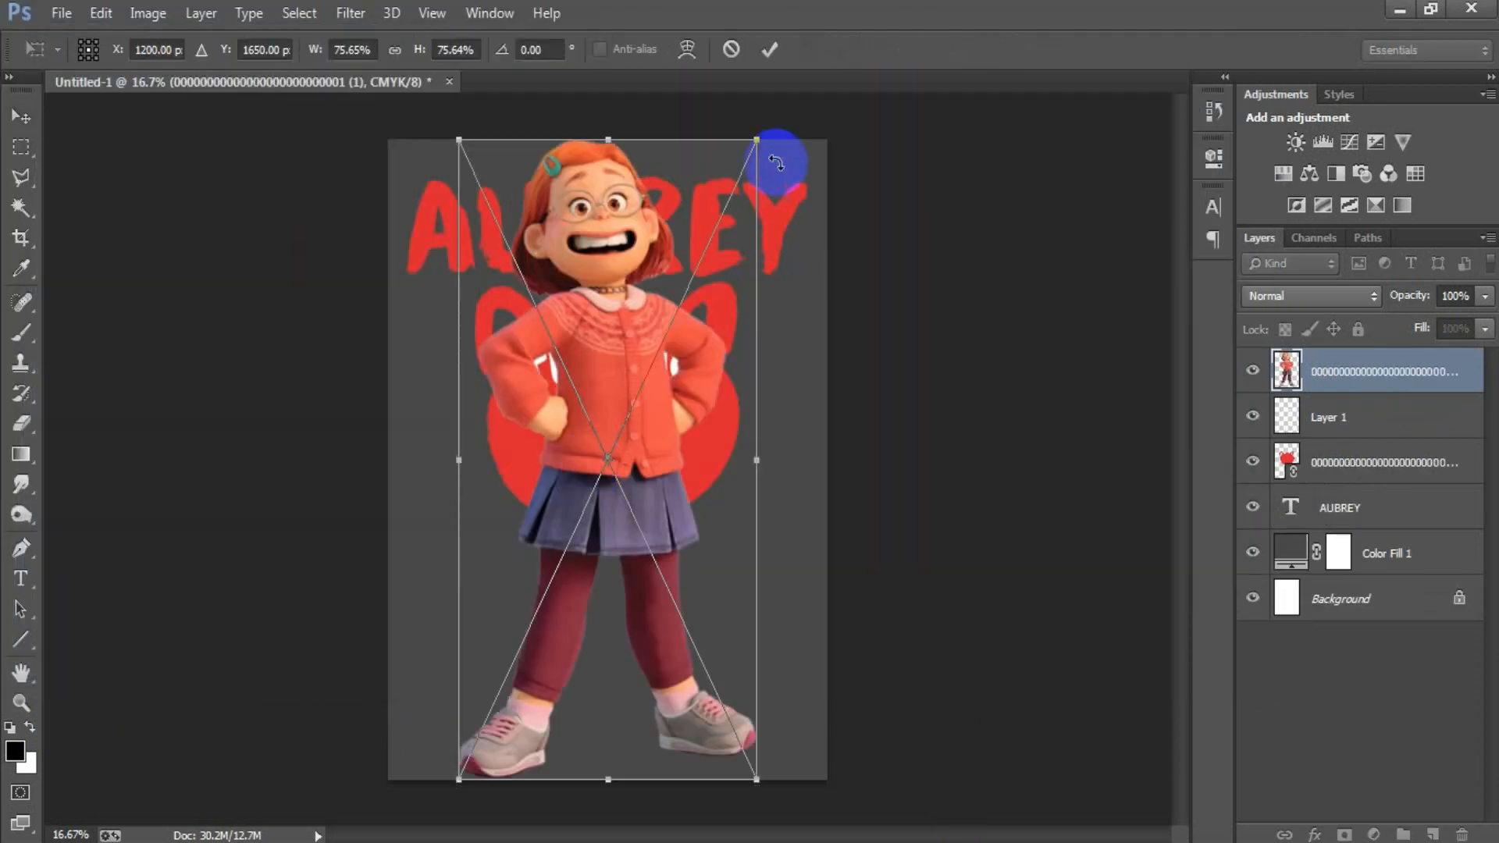
drag(763, 140, 710, 331)
drag(635, 495, 648, 575)
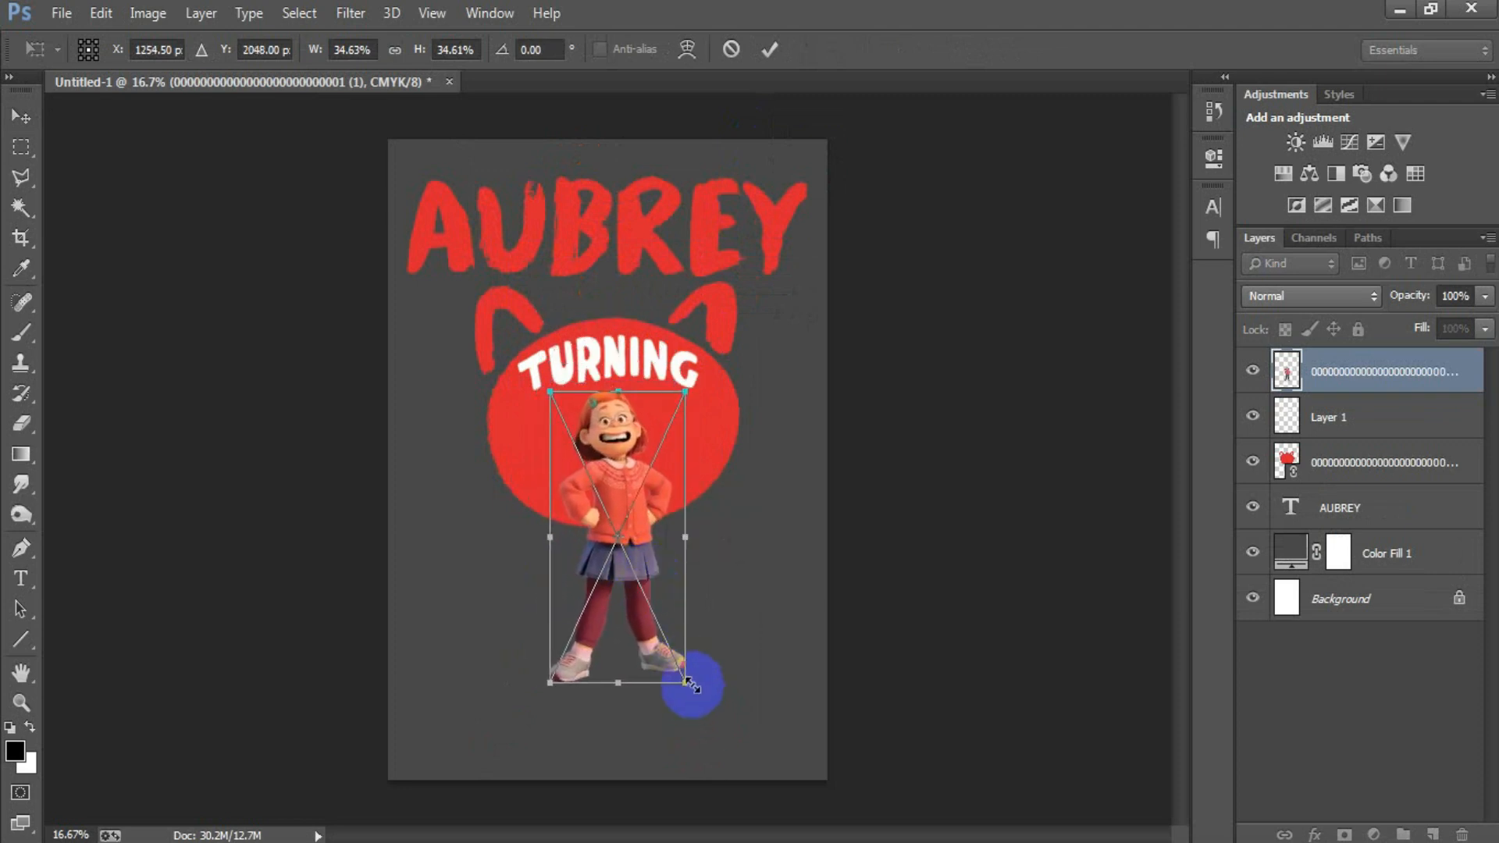
drag(689, 681, 685, 680)
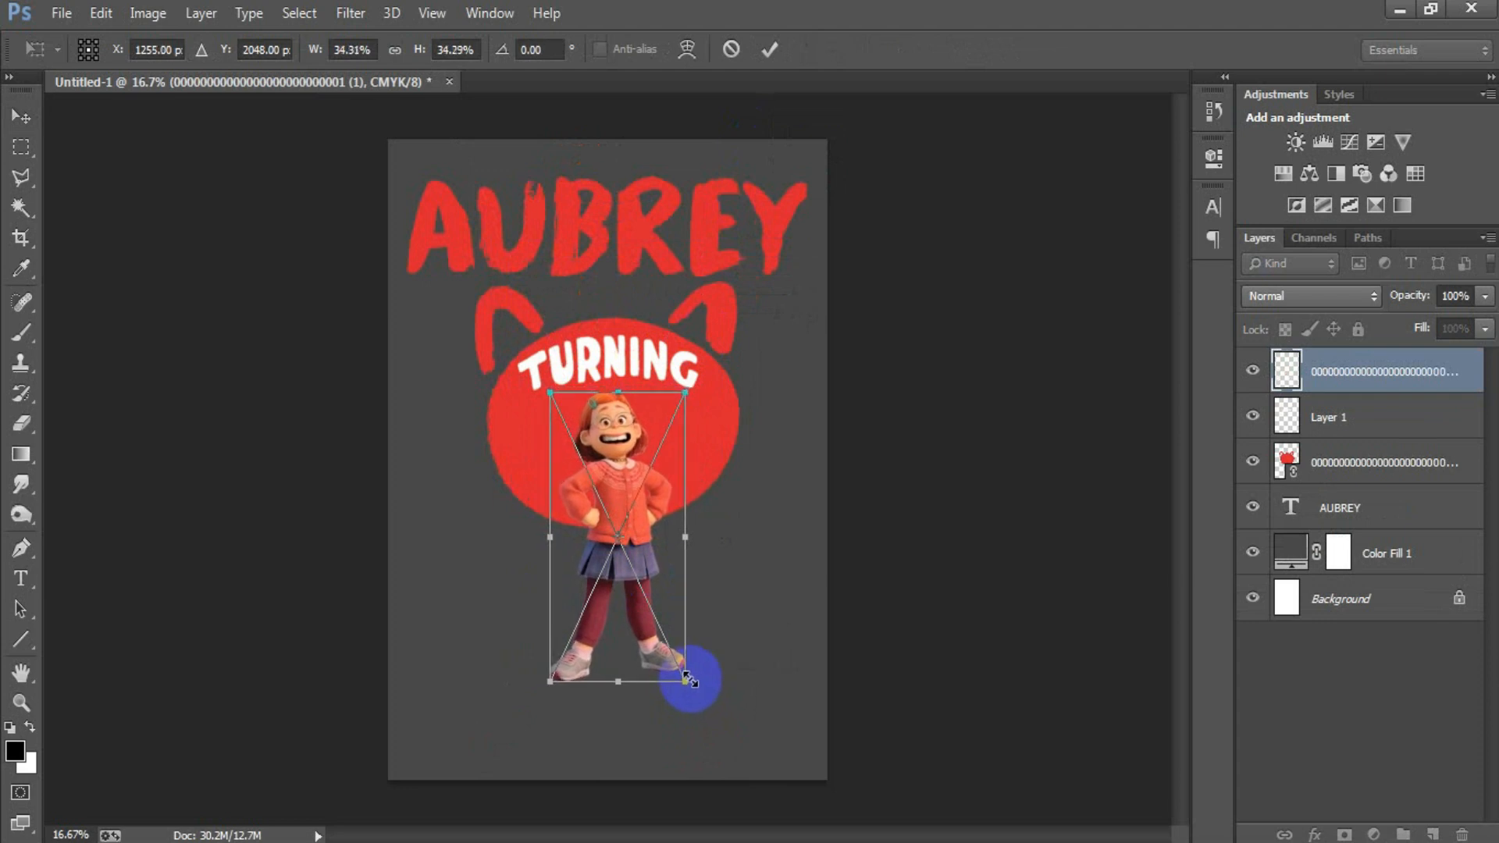
click(771, 51)
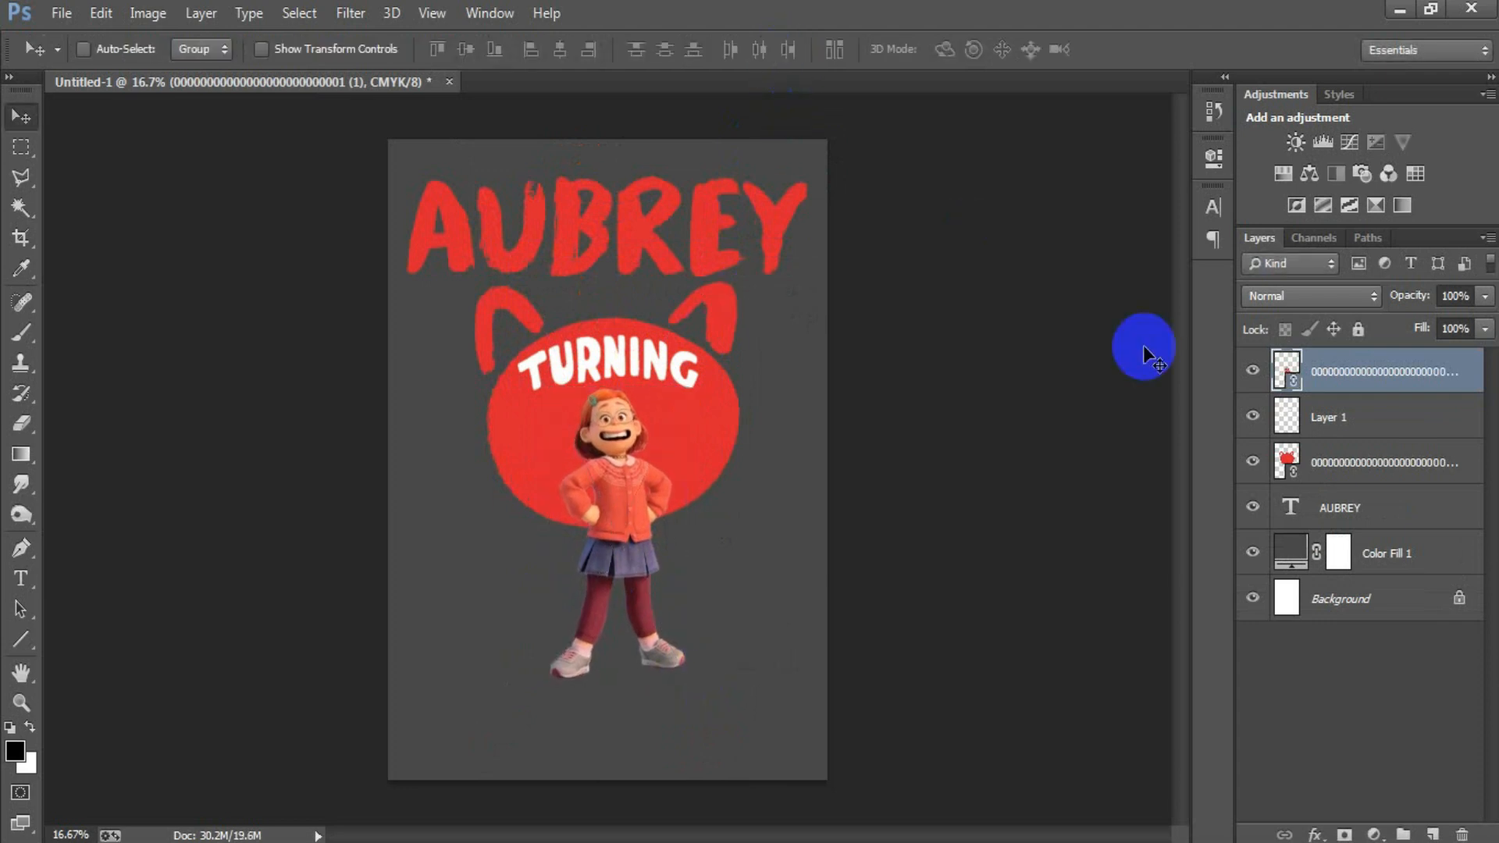
Step: Rasterize the girl's layer and delete her legs below the skirt using a Polygonal Lasso selection, leaving nothing selected
right_click(1378, 378)
click(983, 435)
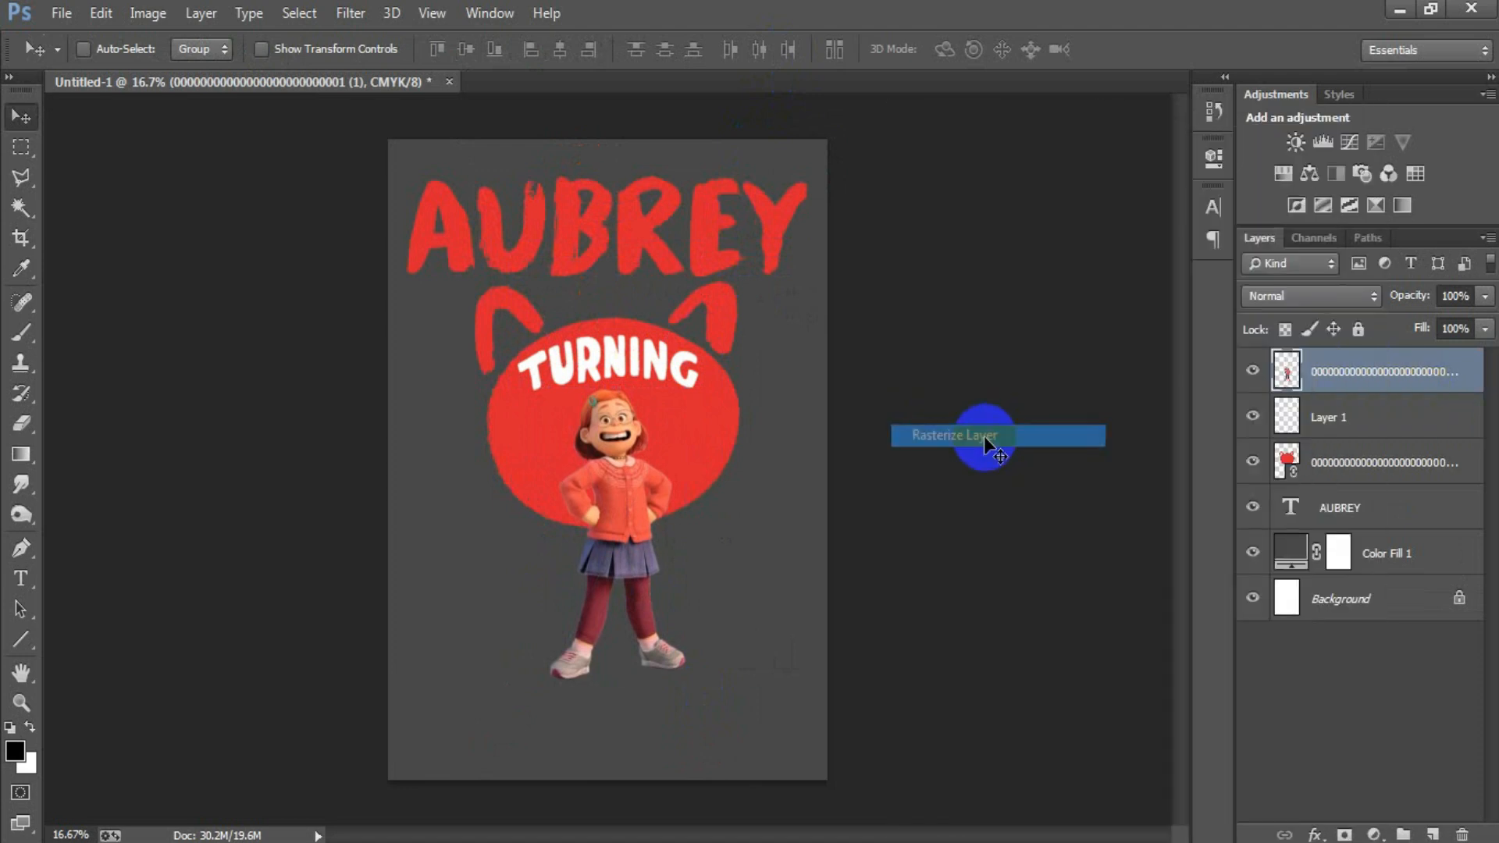
click(21, 177)
click(519, 568)
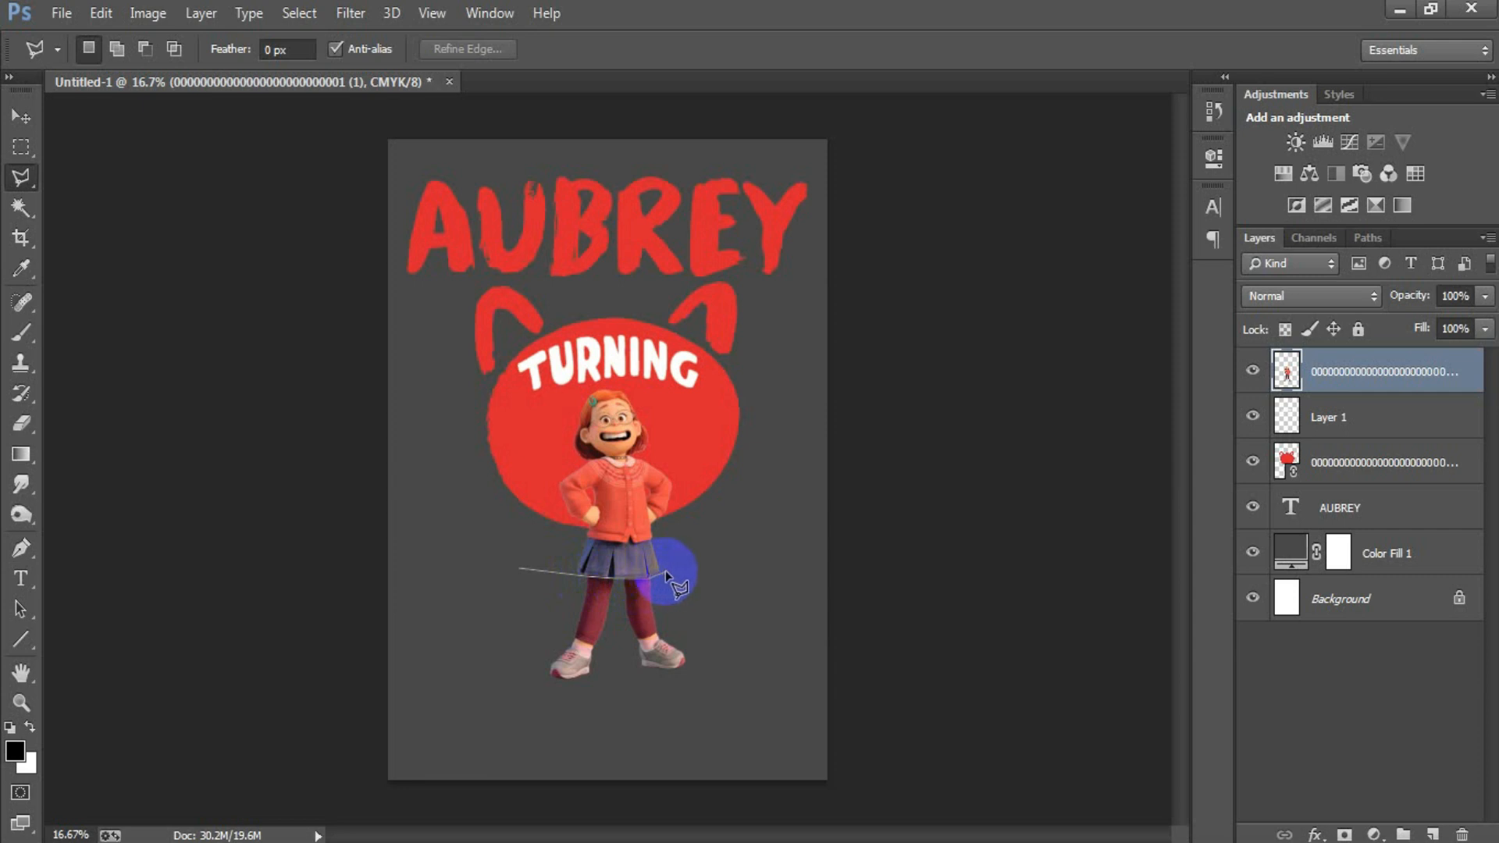
click(668, 569)
click(730, 616)
click(734, 691)
click(608, 743)
click(466, 760)
click(420, 680)
click(521, 573)
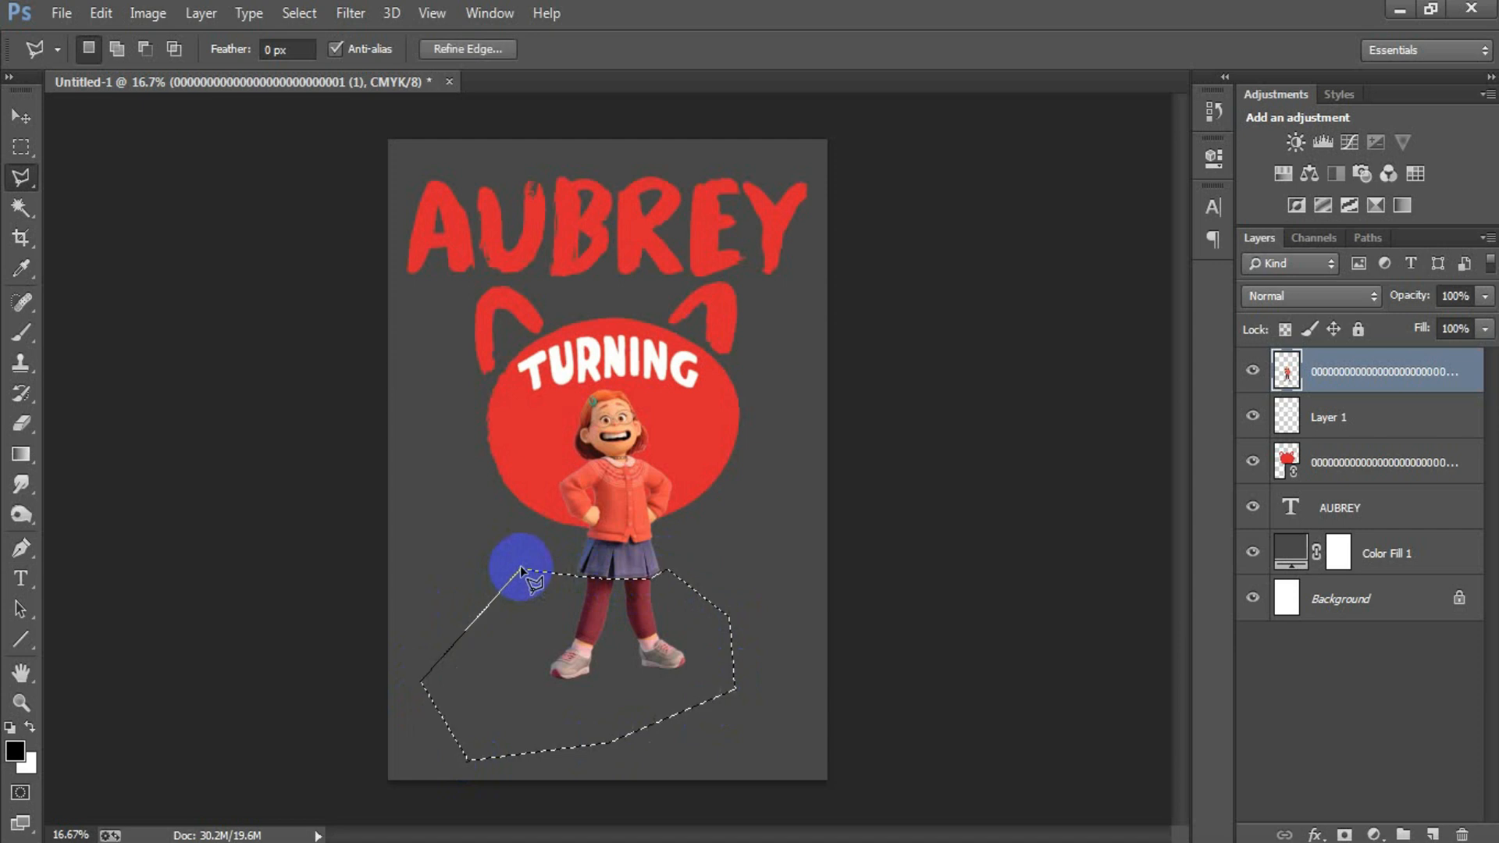
key(Delete)
key(ctrl+d)
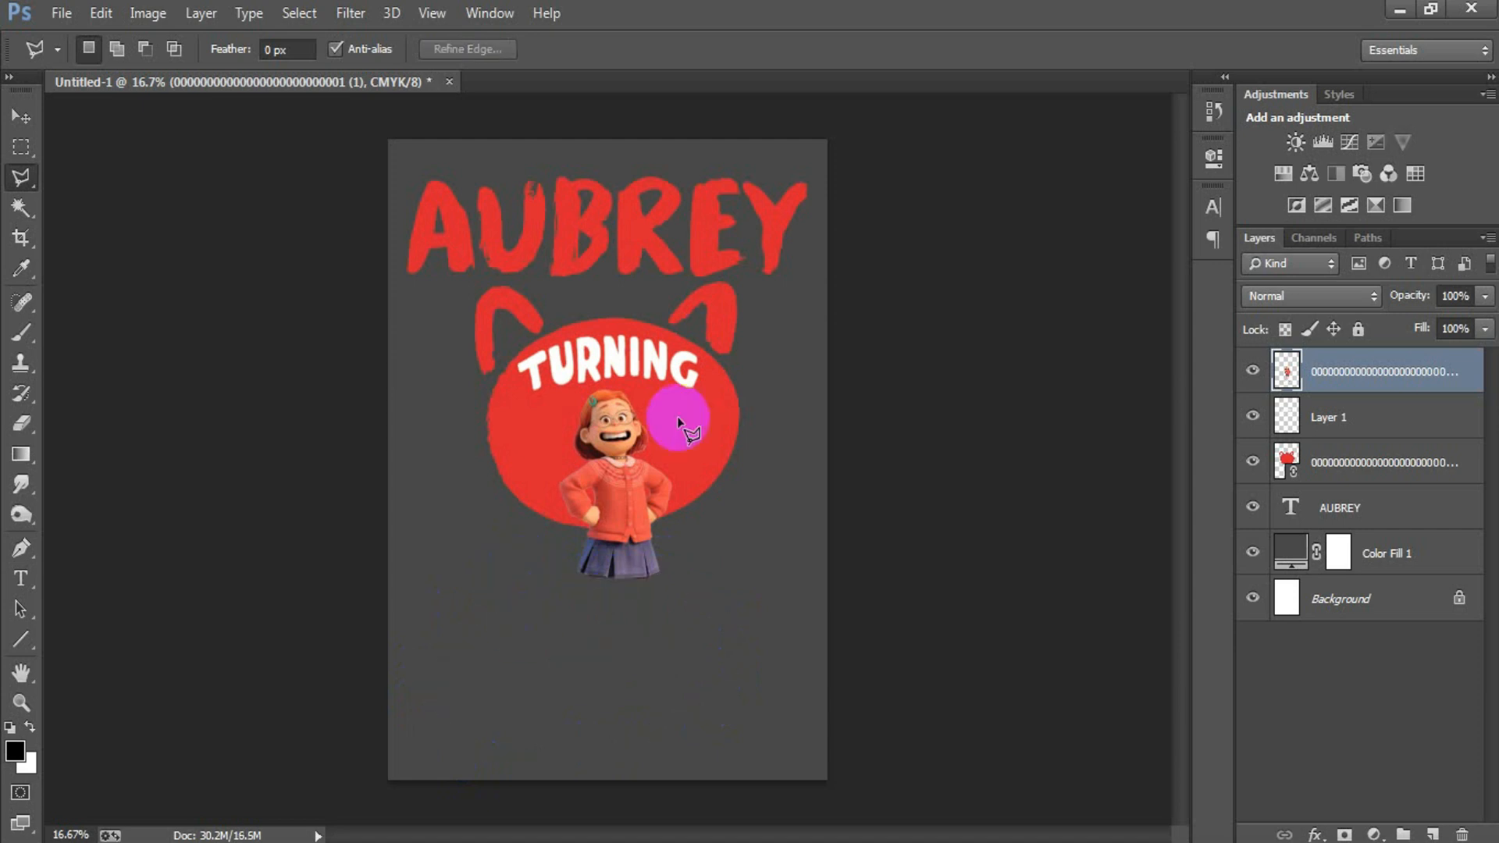
Step: Enlarge the cropped girl proportionally, keeping her head just under TURNING and her skirt below the red head
click(20, 115)
key(ctrl+t)
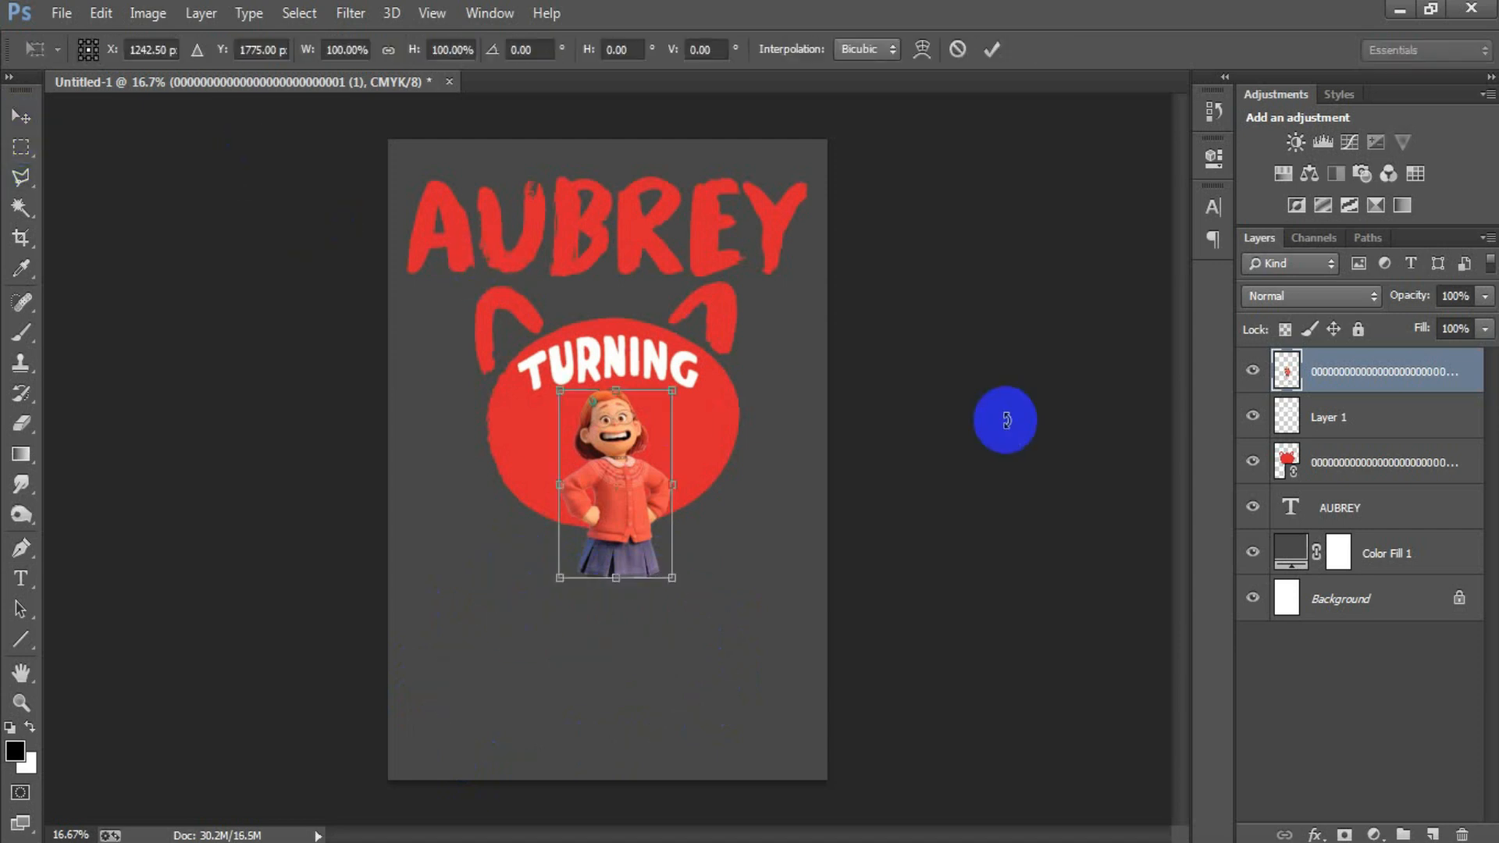
drag(672, 577, 695, 602)
click(992, 50)
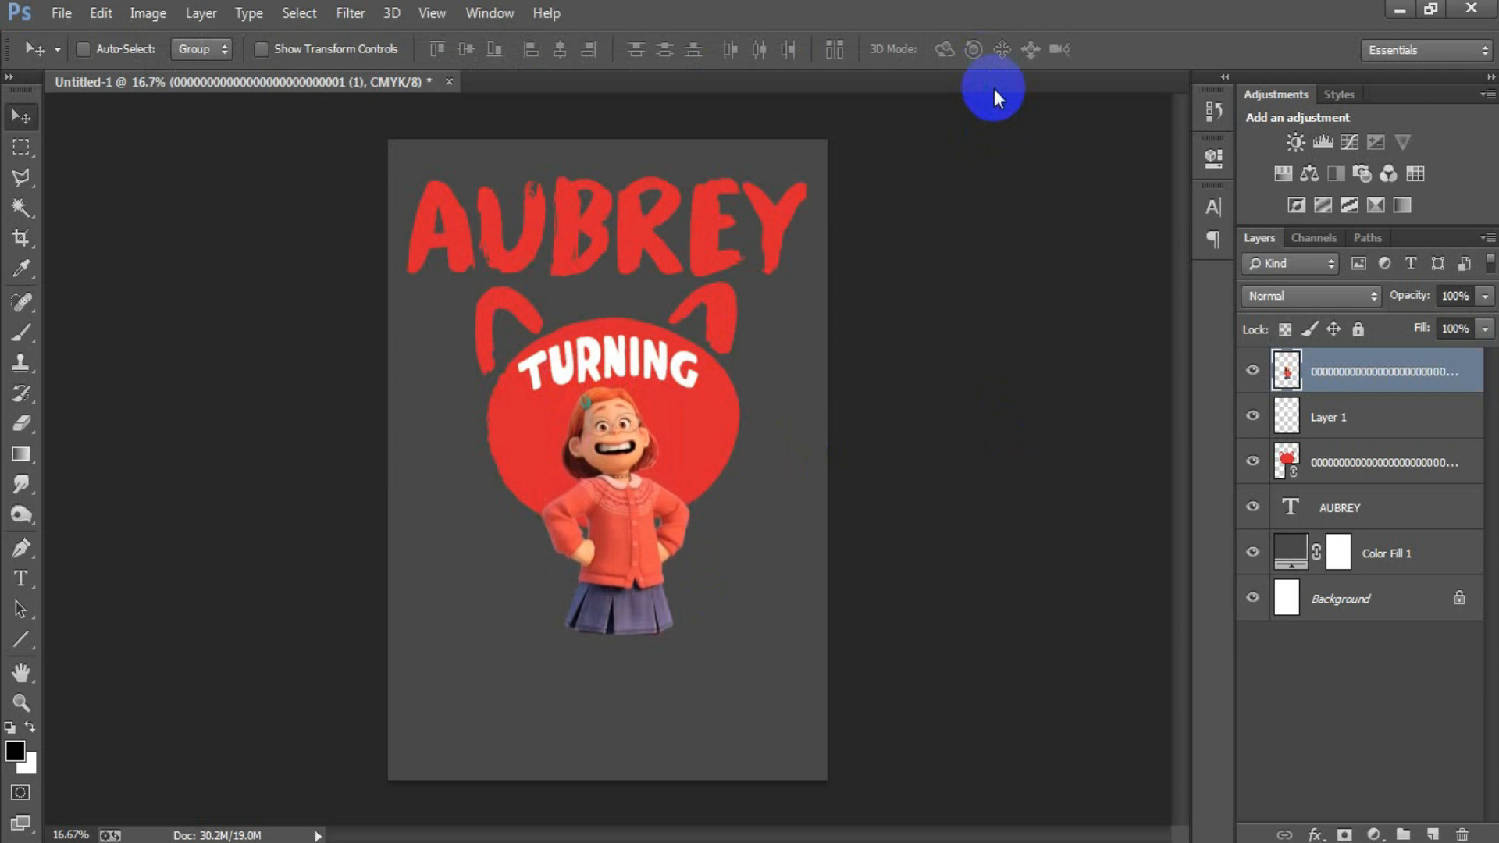
Step: Load the girl's outline from her layer as a selection and expand it by 6 pixels
click(1249, 371)
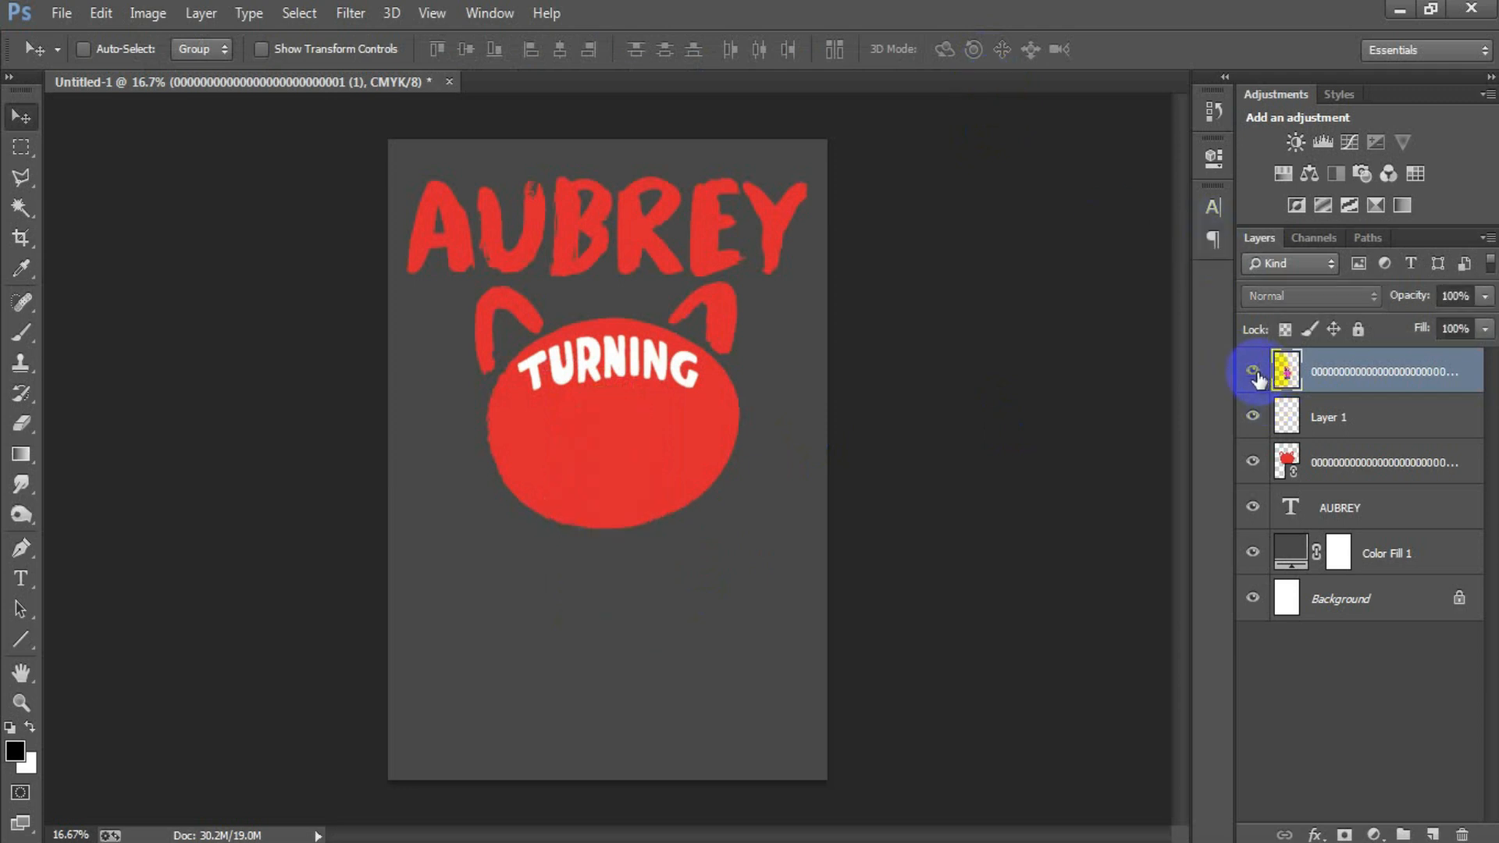
click(1249, 371)
ctrl+click(1295, 377)
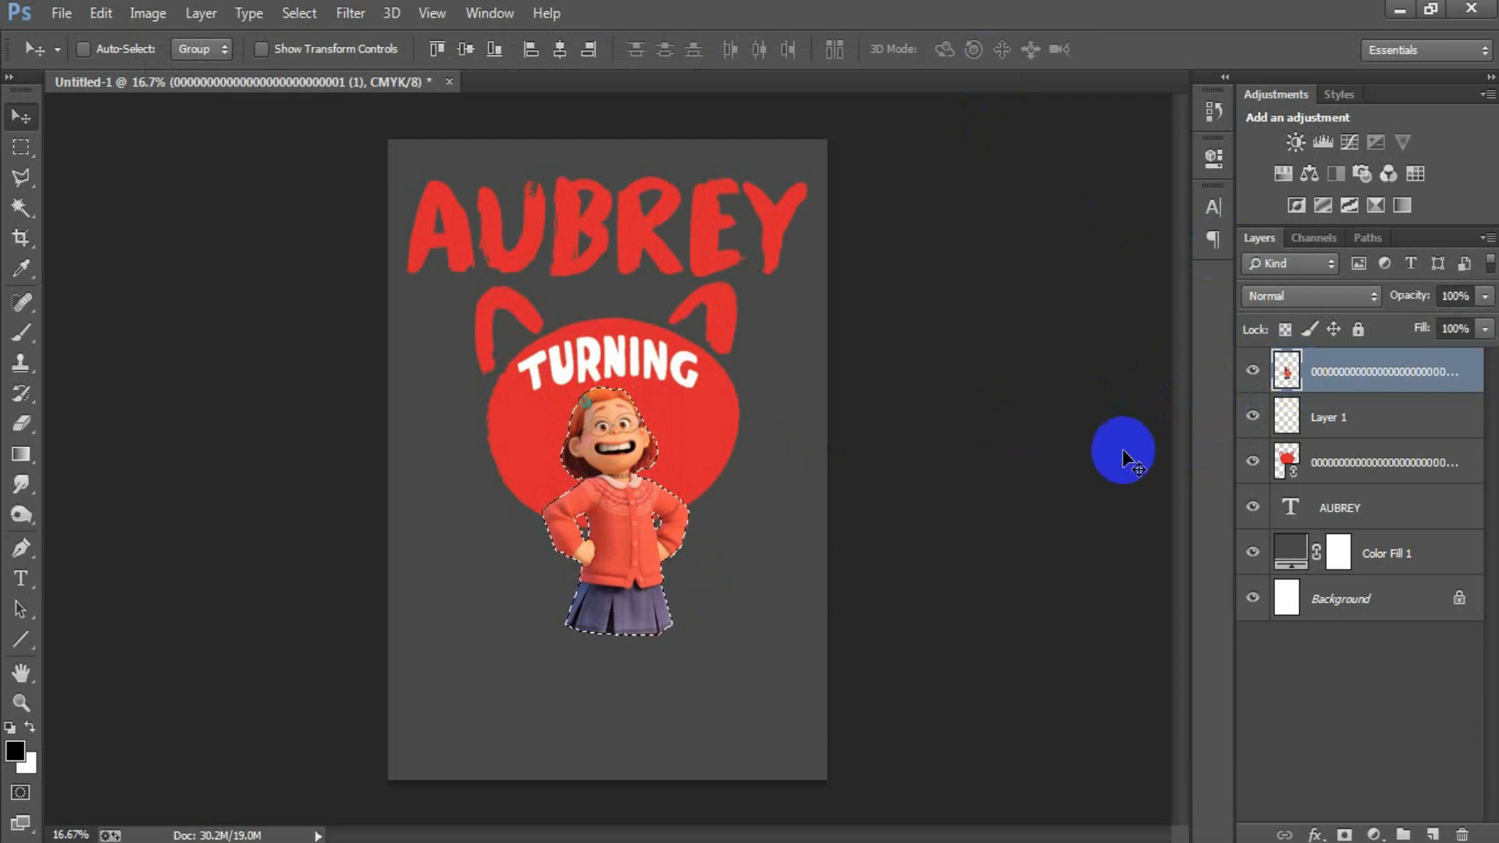
click(295, 15)
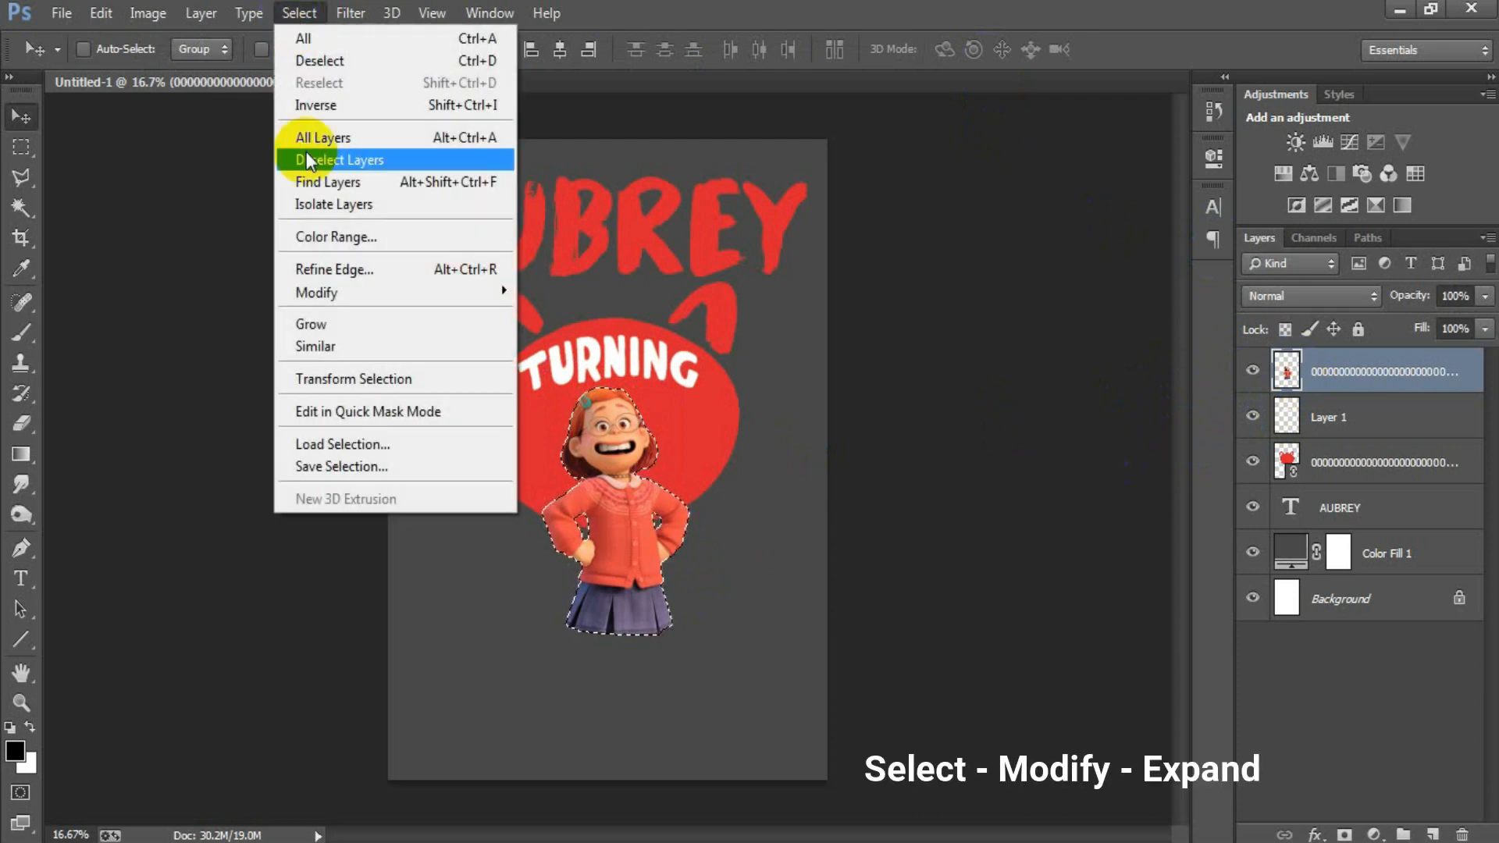
mouse_move(336, 291)
click(559, 334)
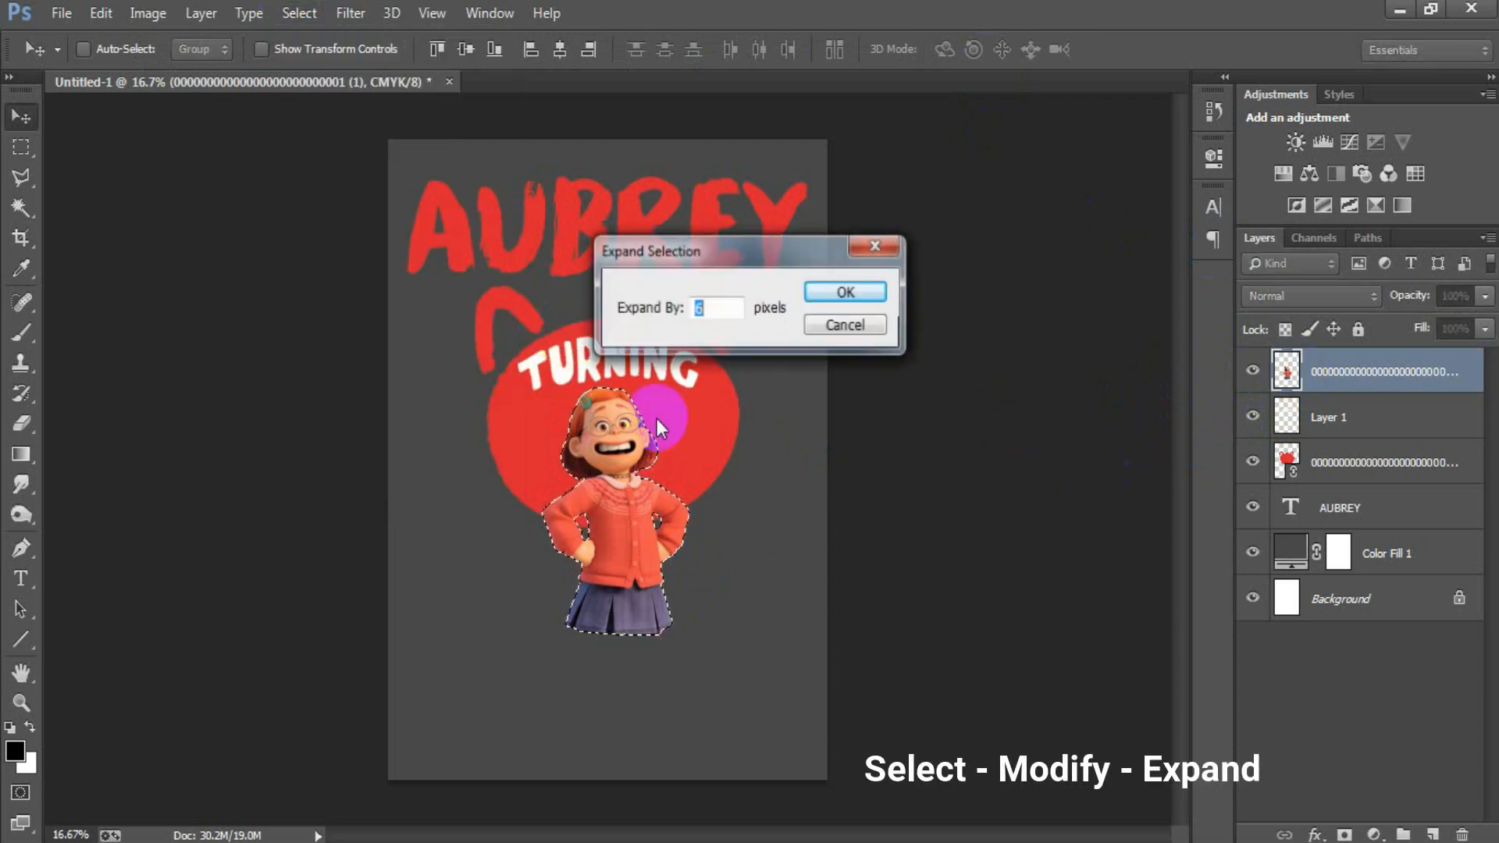
click(845, 295)
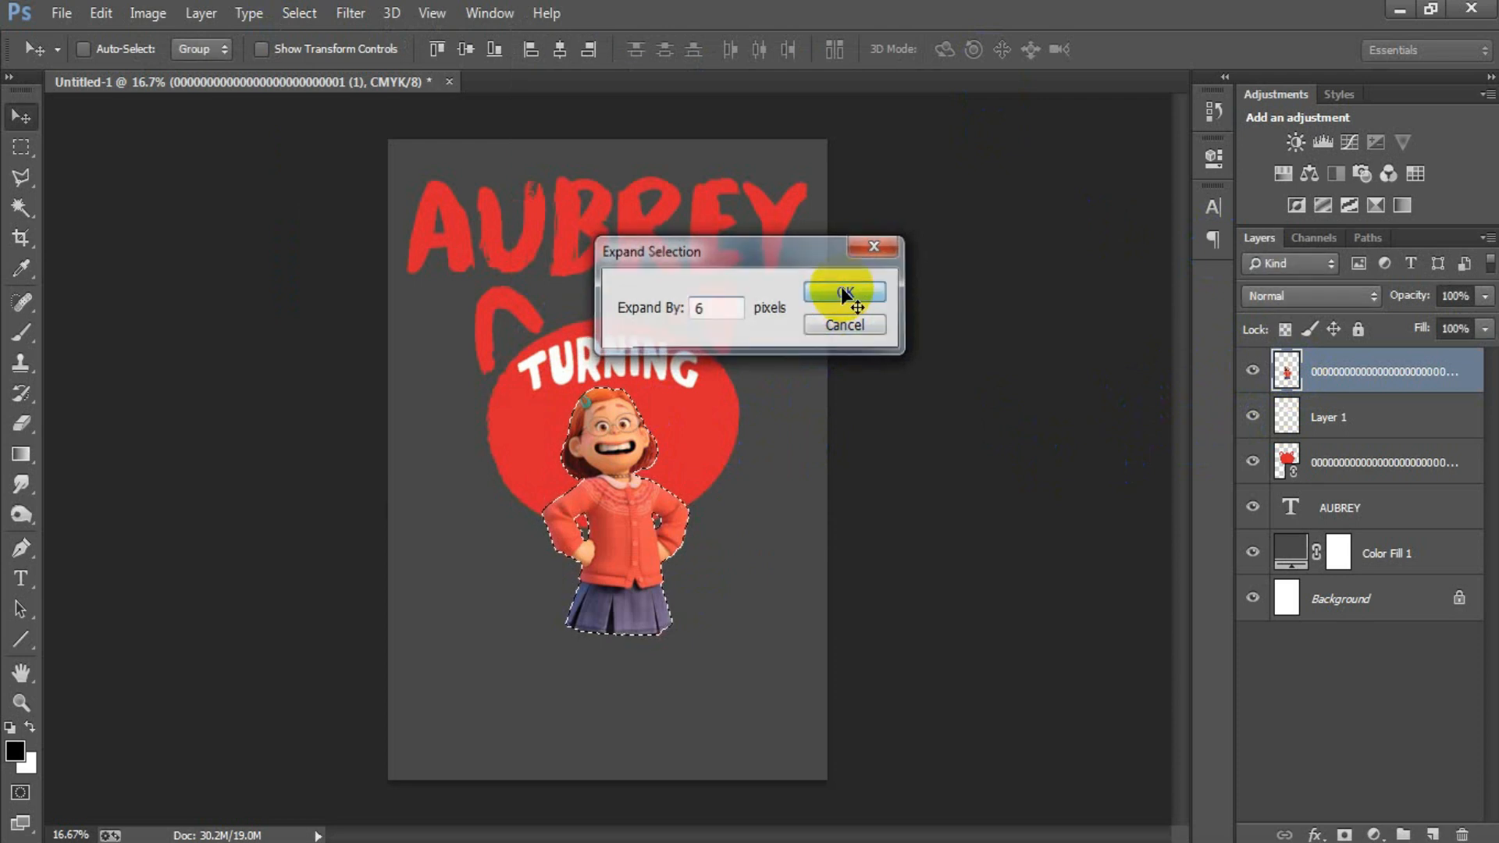
Step: Rasterize the red head layer, delete the selected area around the girl from it and deselect
click(1361, 465)
right_click(1363, 465)
click(995, 434)
click(1259, 463)
click(1259, 463)
key(Delete)
key(ctrl+d)
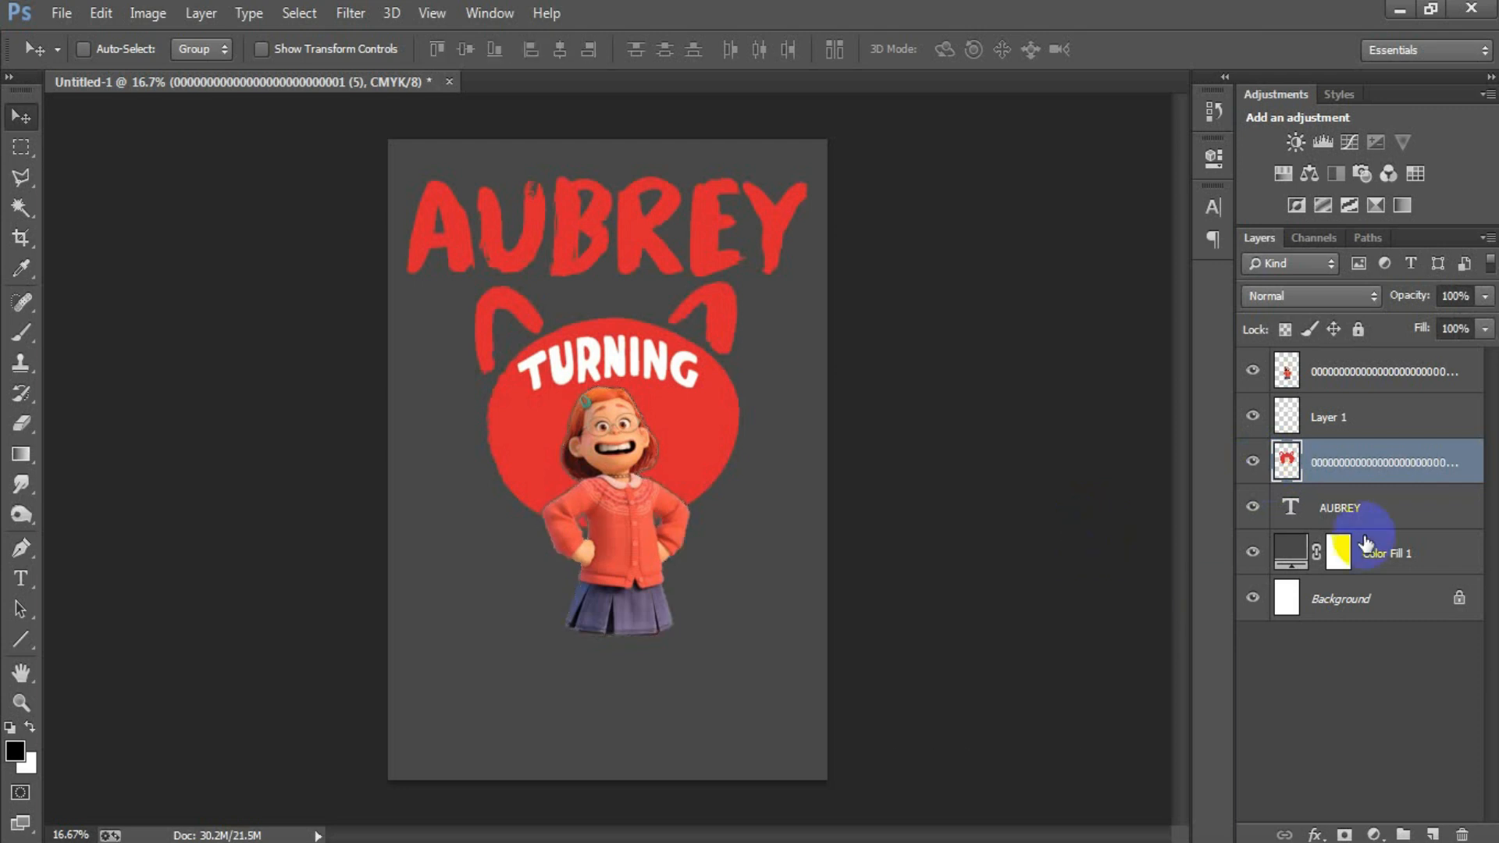
Step: Place the linked red panda image ending in "(2)" above Layer 1, scaled to about 37%, beside the girl and partly behind her
click(1382, 373)
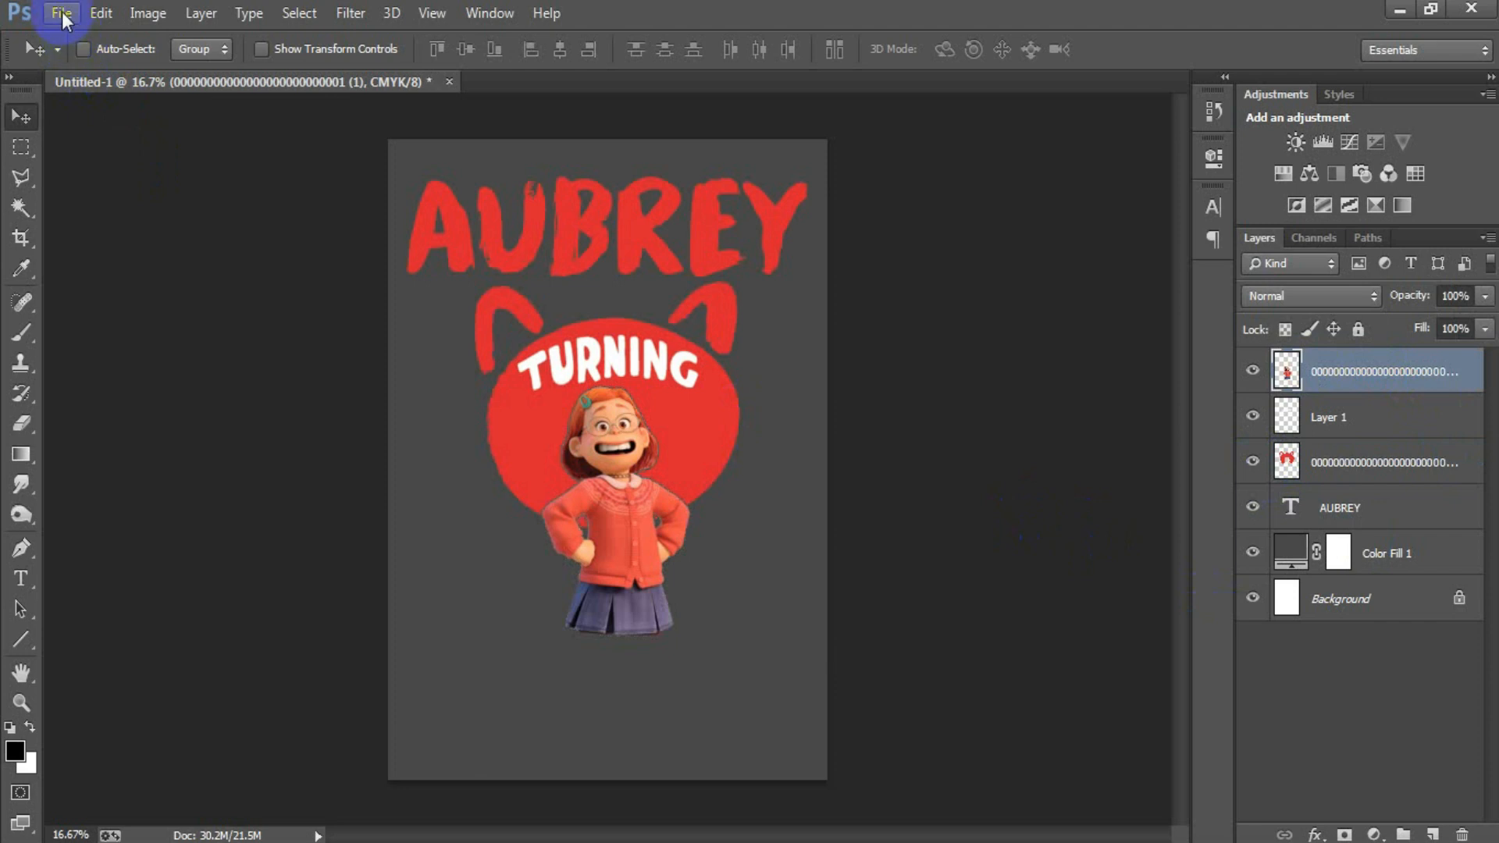
click(1326, 417)
click(67, 22)
click(129, 347)
double_click(1215, 222)
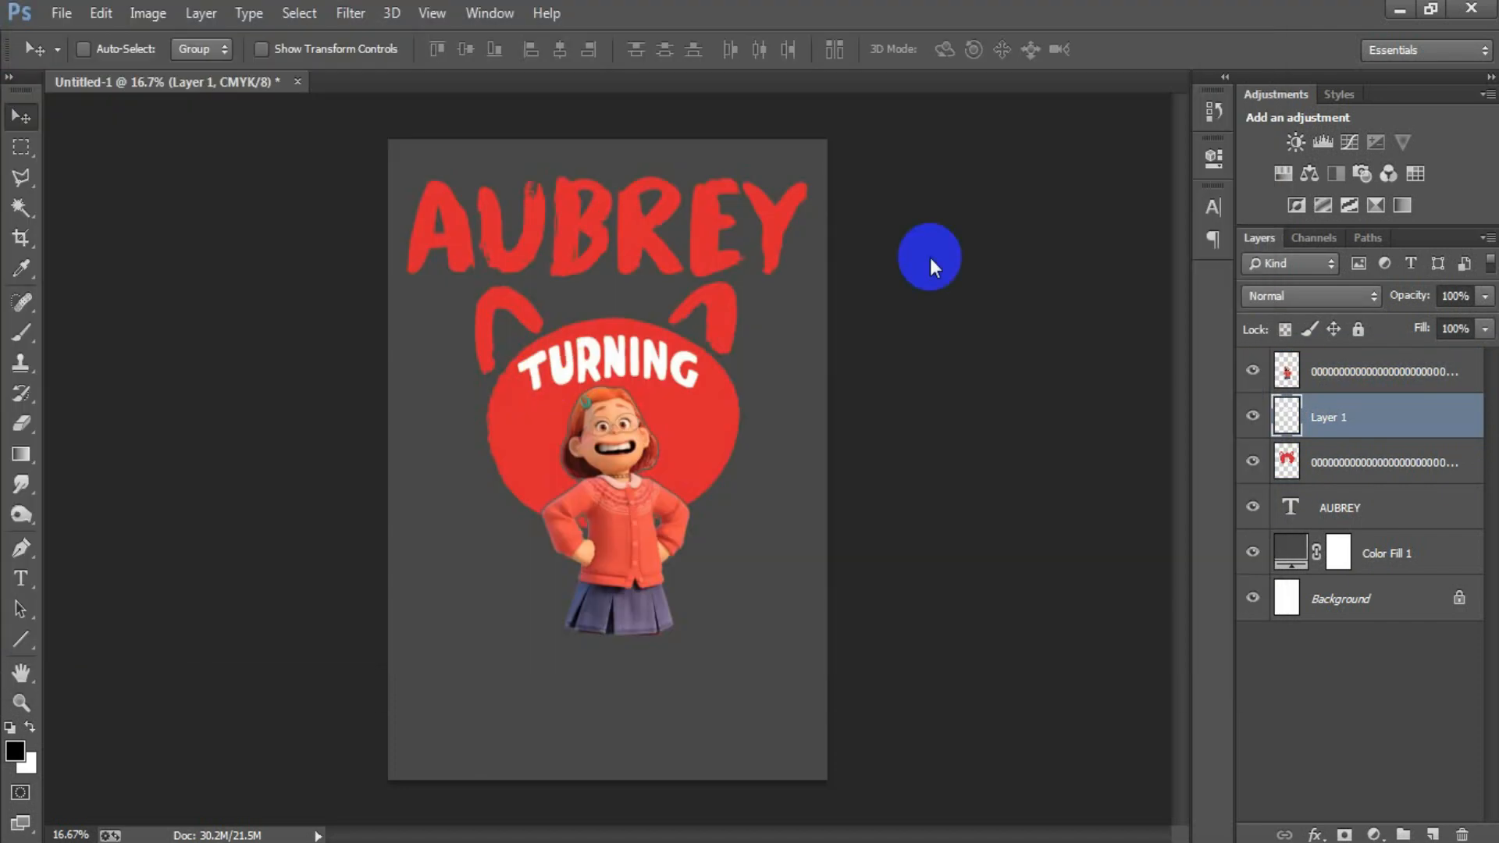
drag(781, 239, 714, 416)
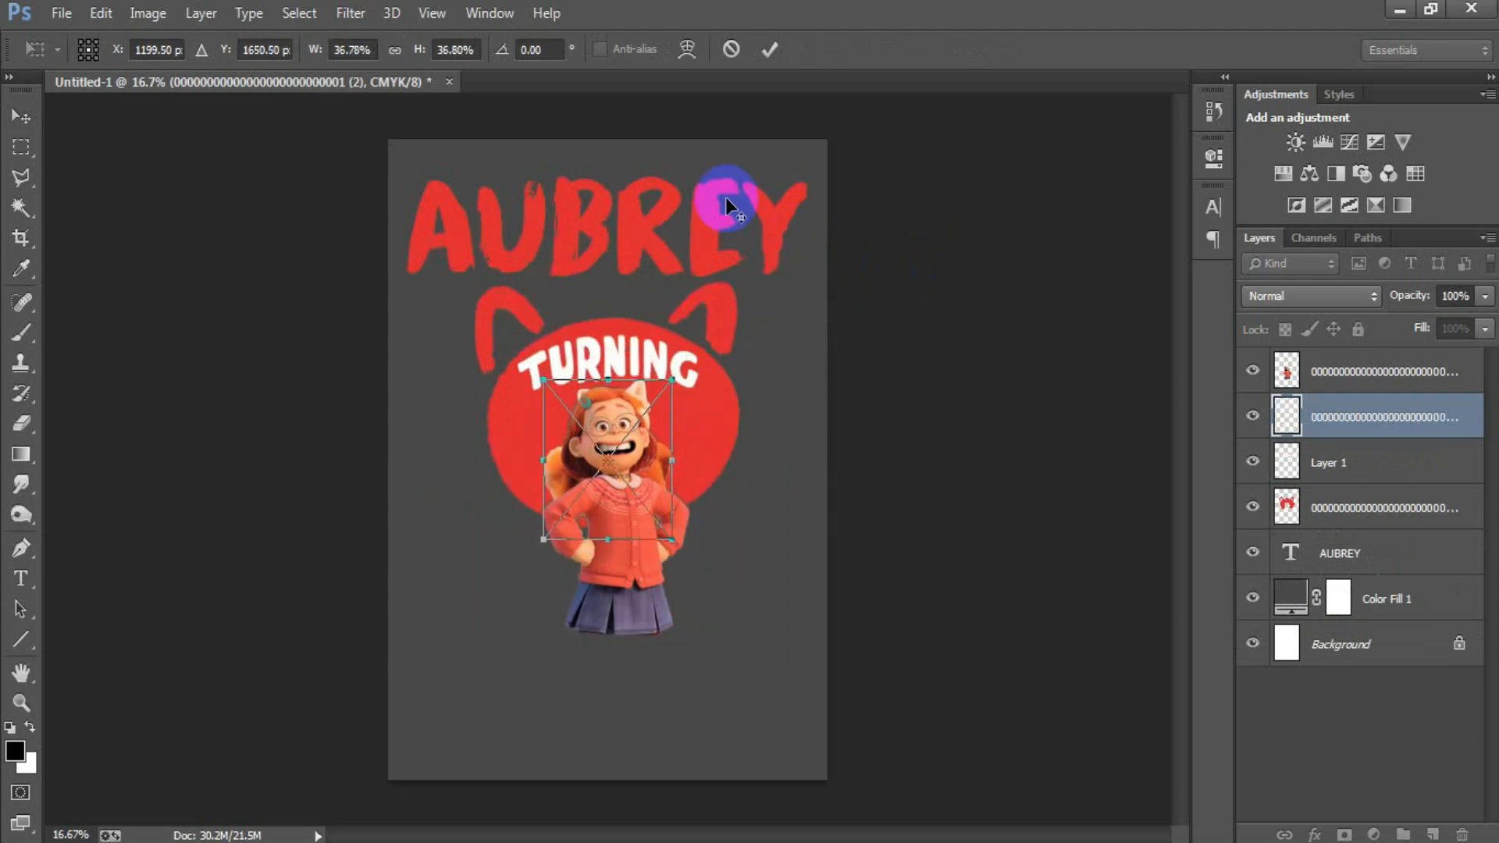
click(769, 49)
drag(602, 429, 541, 570)
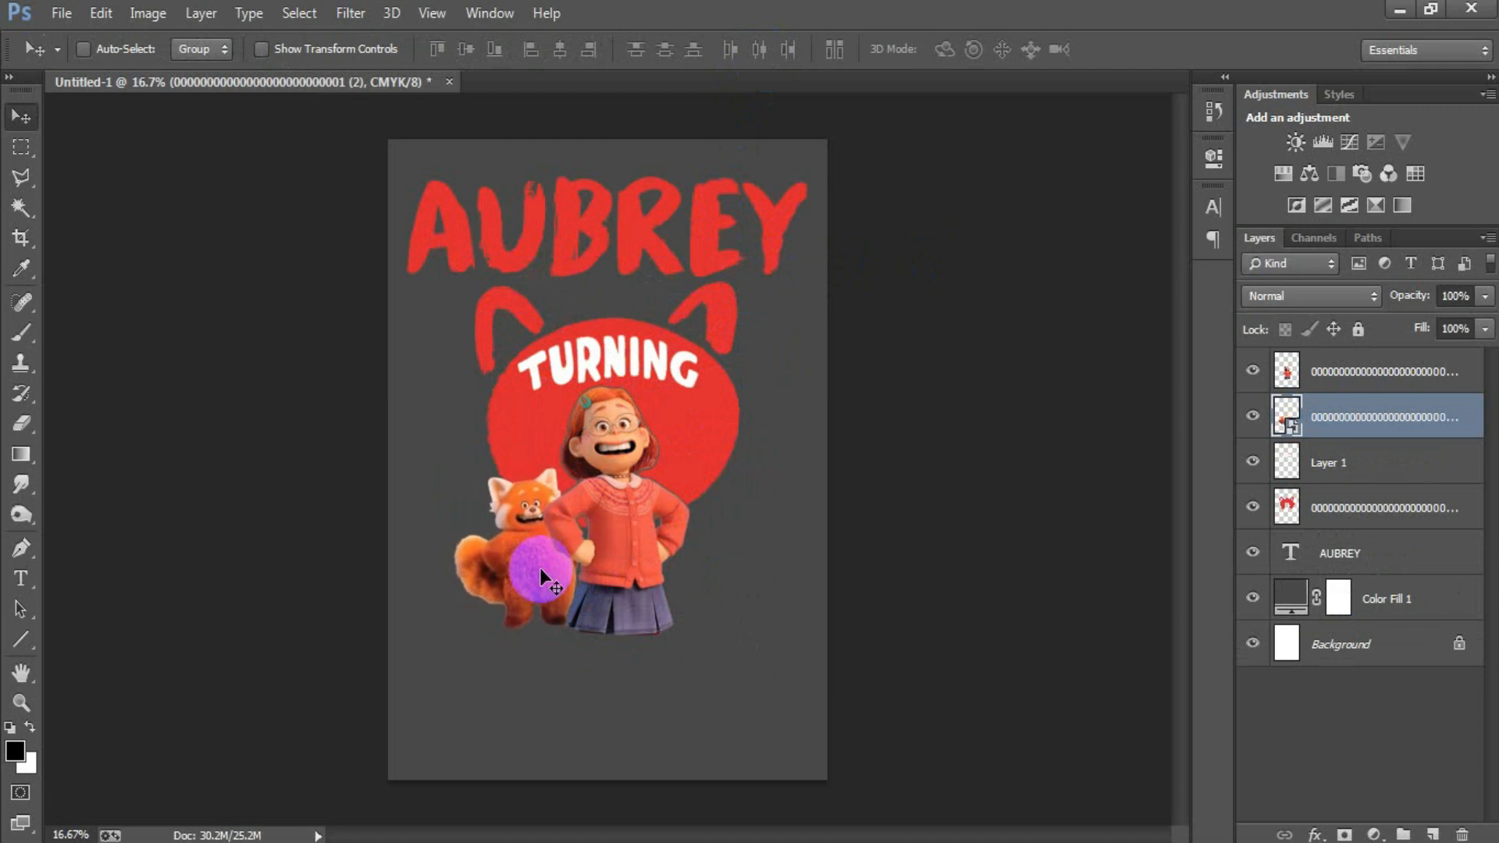
Step: Rasterize the red panda layer and cut its outline, expanded by 6 pixels, out of the red head layer
right_click(1403, 425)
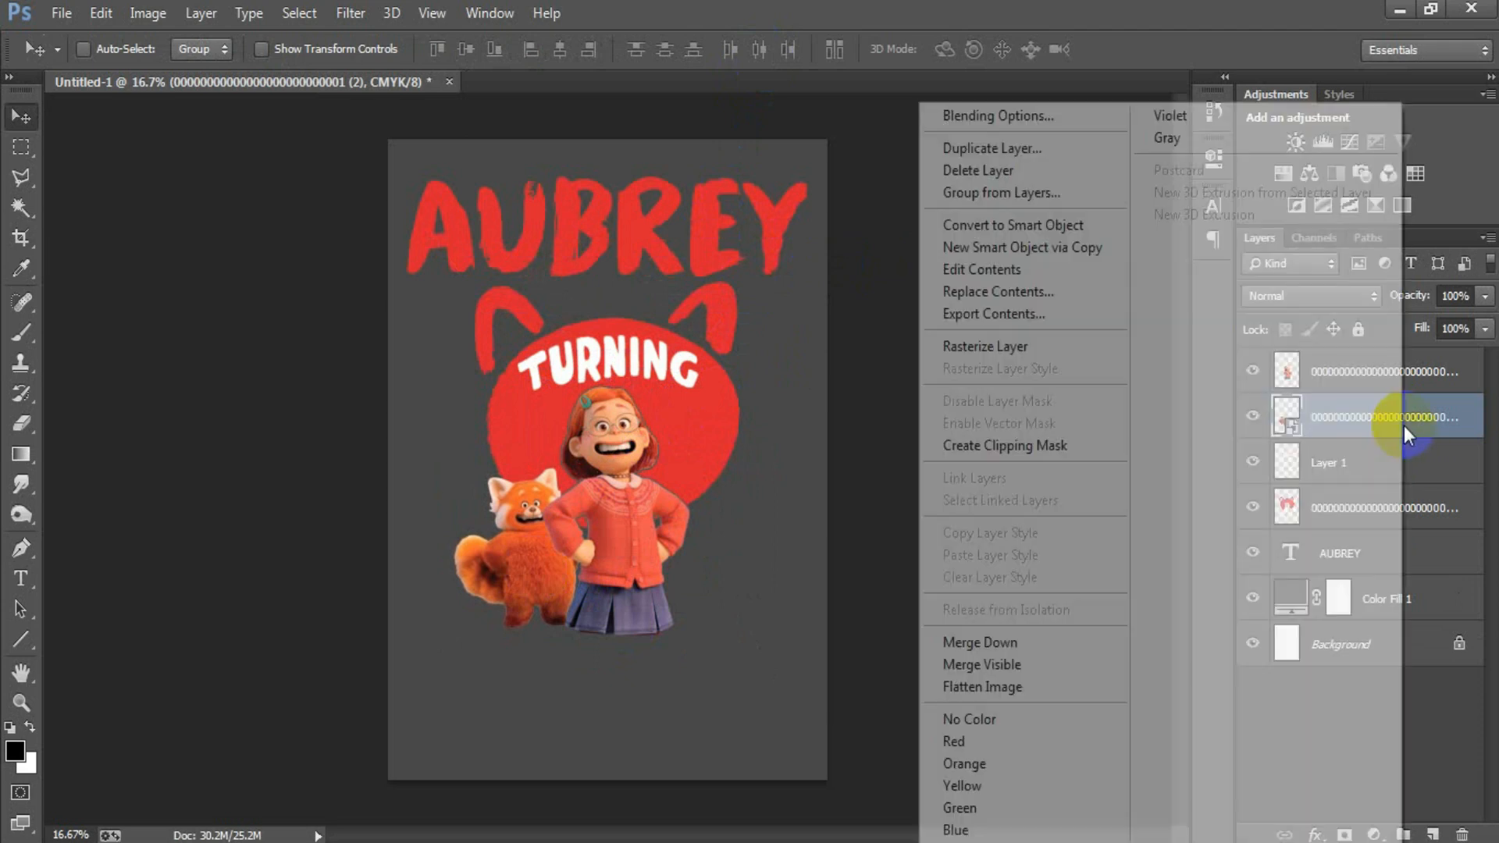
ctrl+click(1282, 420)
click(299, 13)
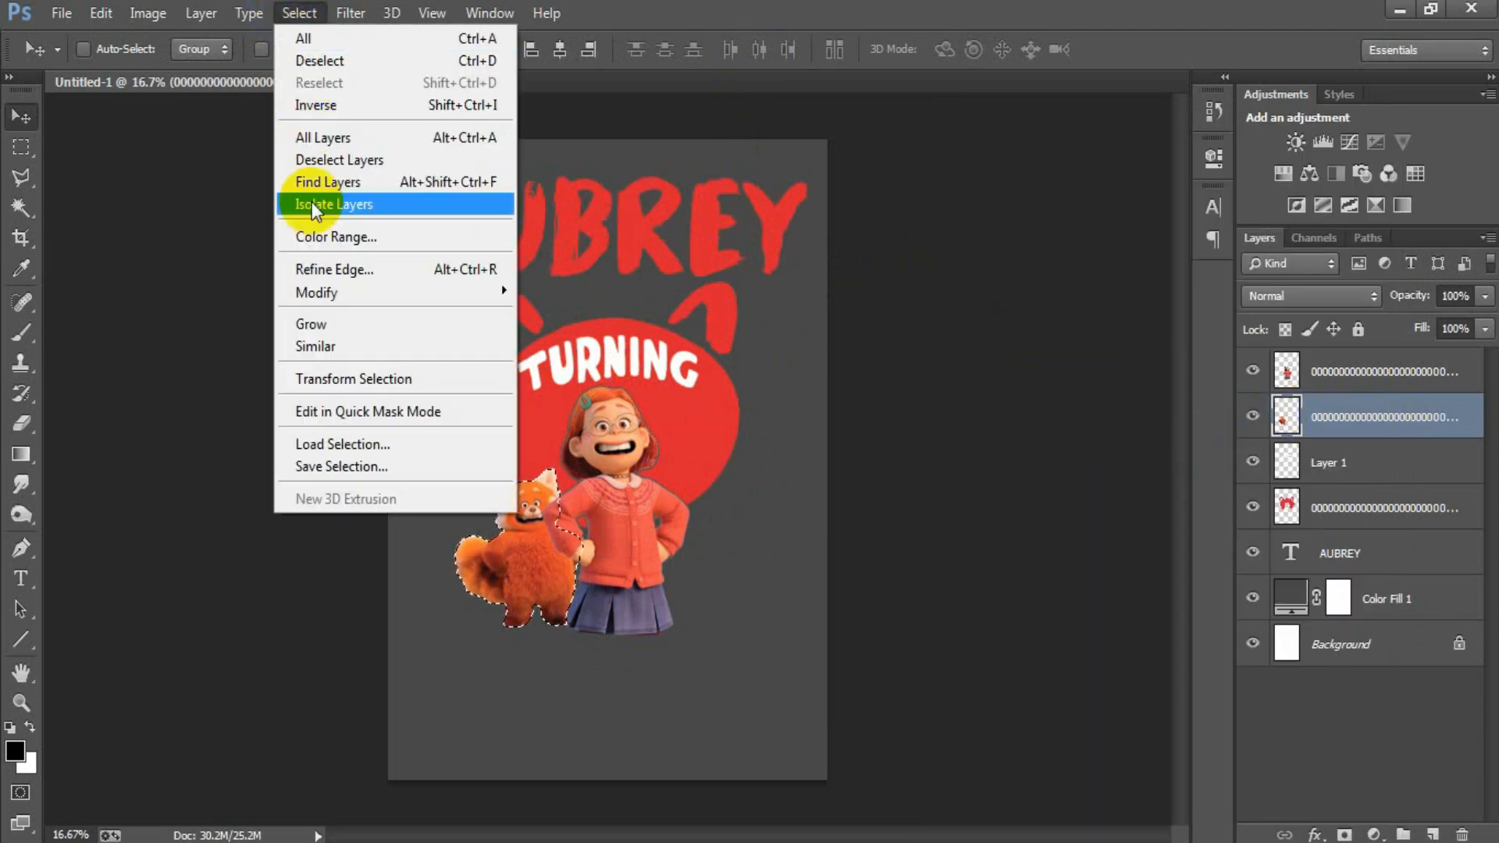
mouse_move(336, 293)
click(582, 334)
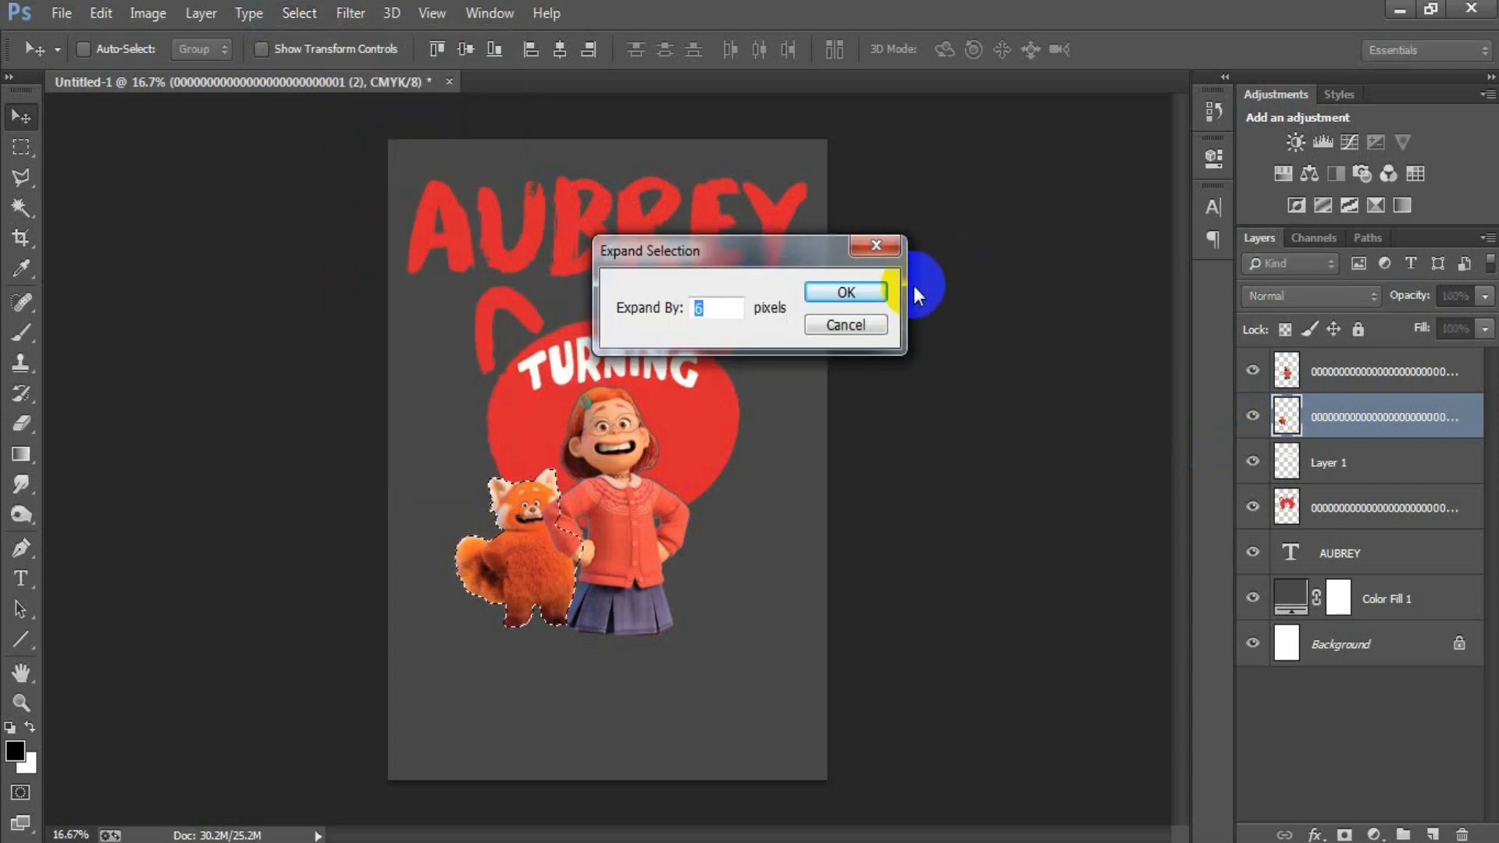
key(Return)
click(1341, 507)
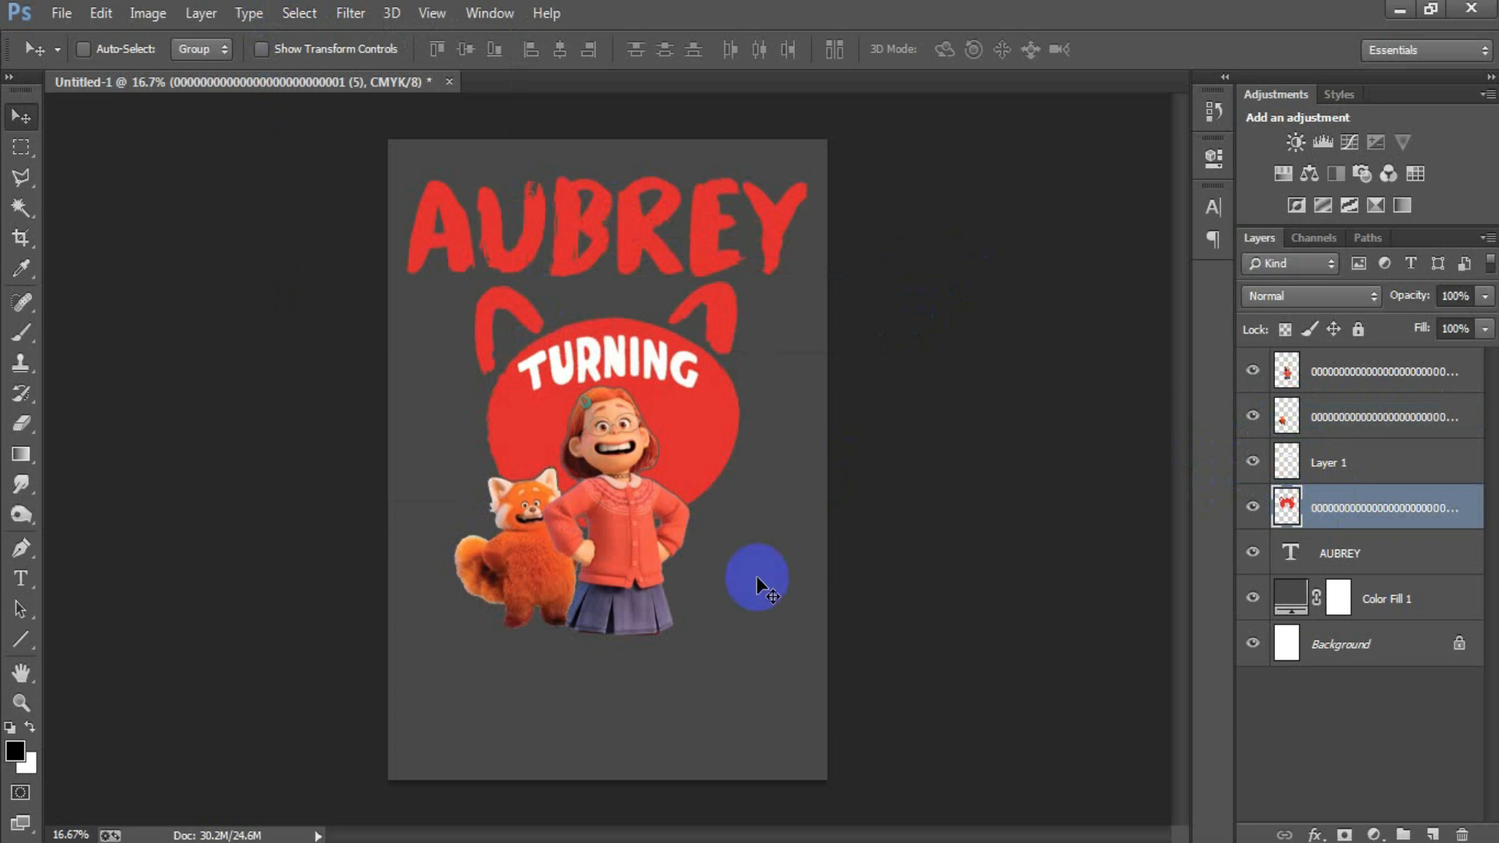
Step: Draw a black circle about 816 px wide with the Ellipse tool below the panda, layered just above the name text
click(1427, 564)
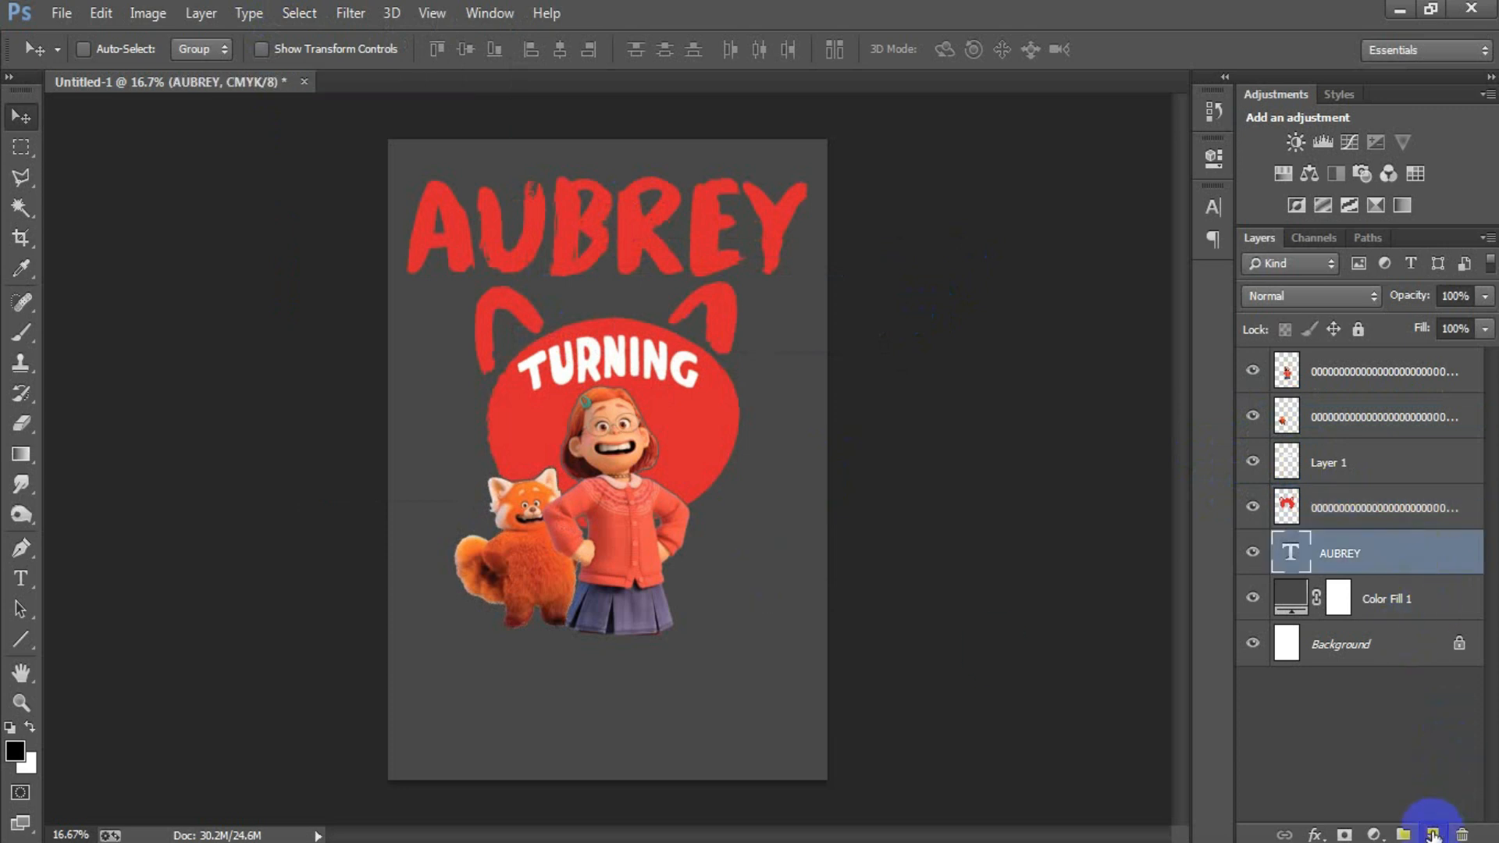
click(1433, 834)
click(21, 638)
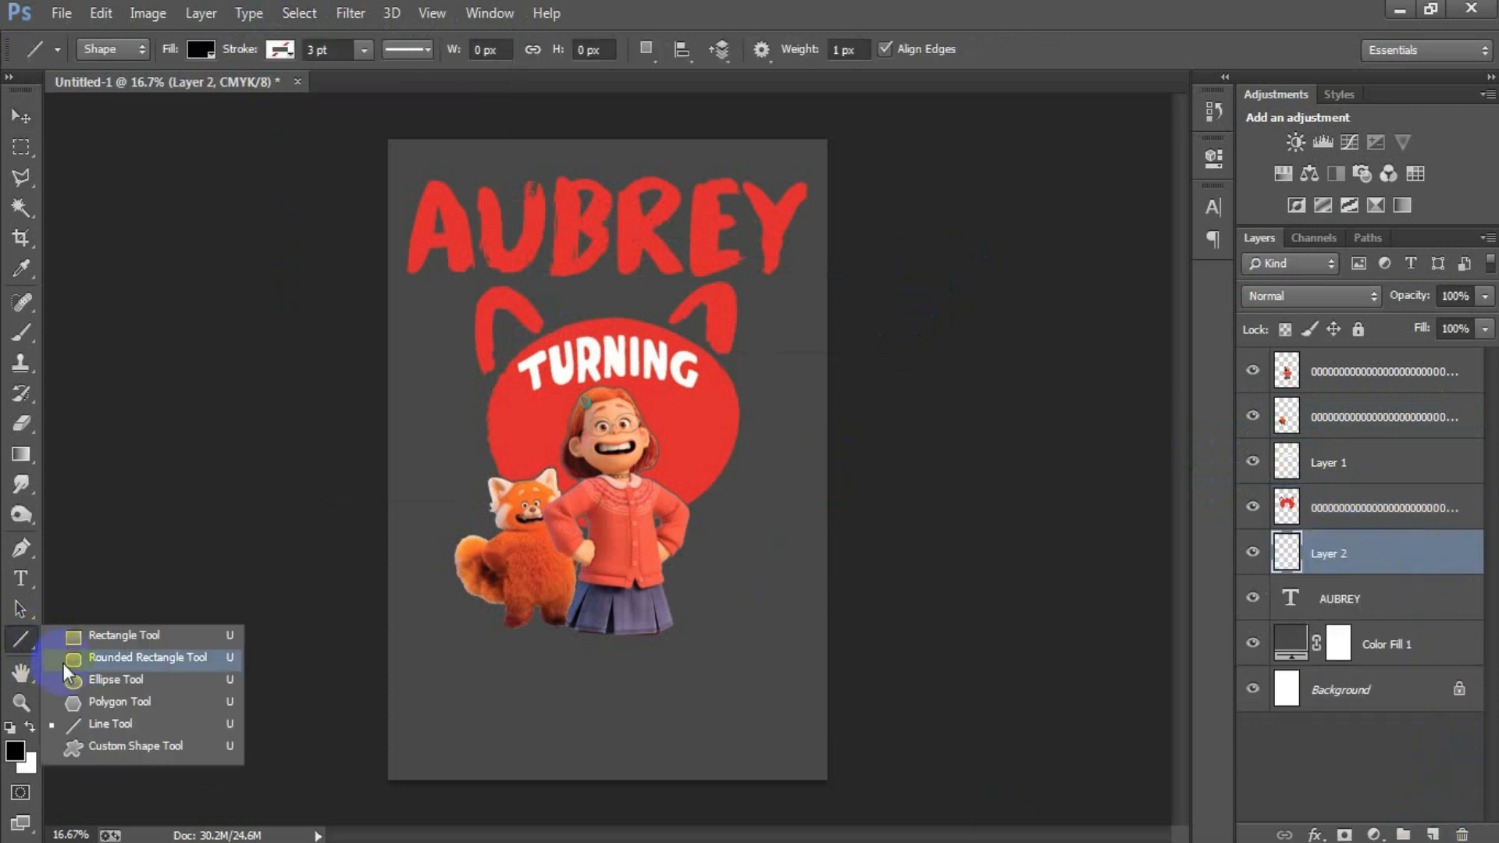
click(70, 679)
drag(407, 617, 552, 773)
click(21, 117)
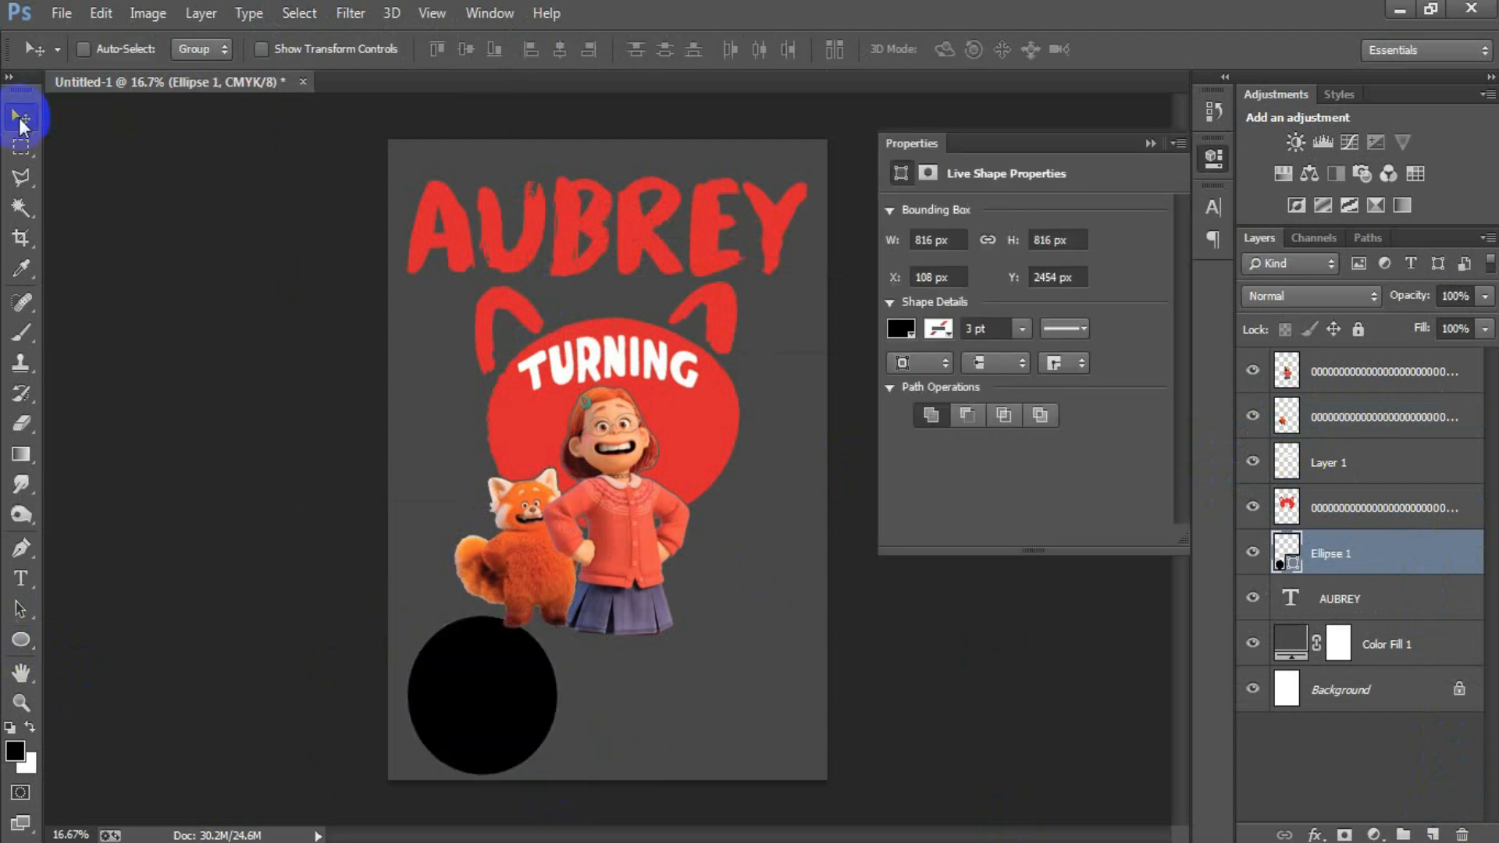
Step: Change the circle's fill to dark navy #232936 and move it up behind the red panda and red head
double_click(1283, 553)
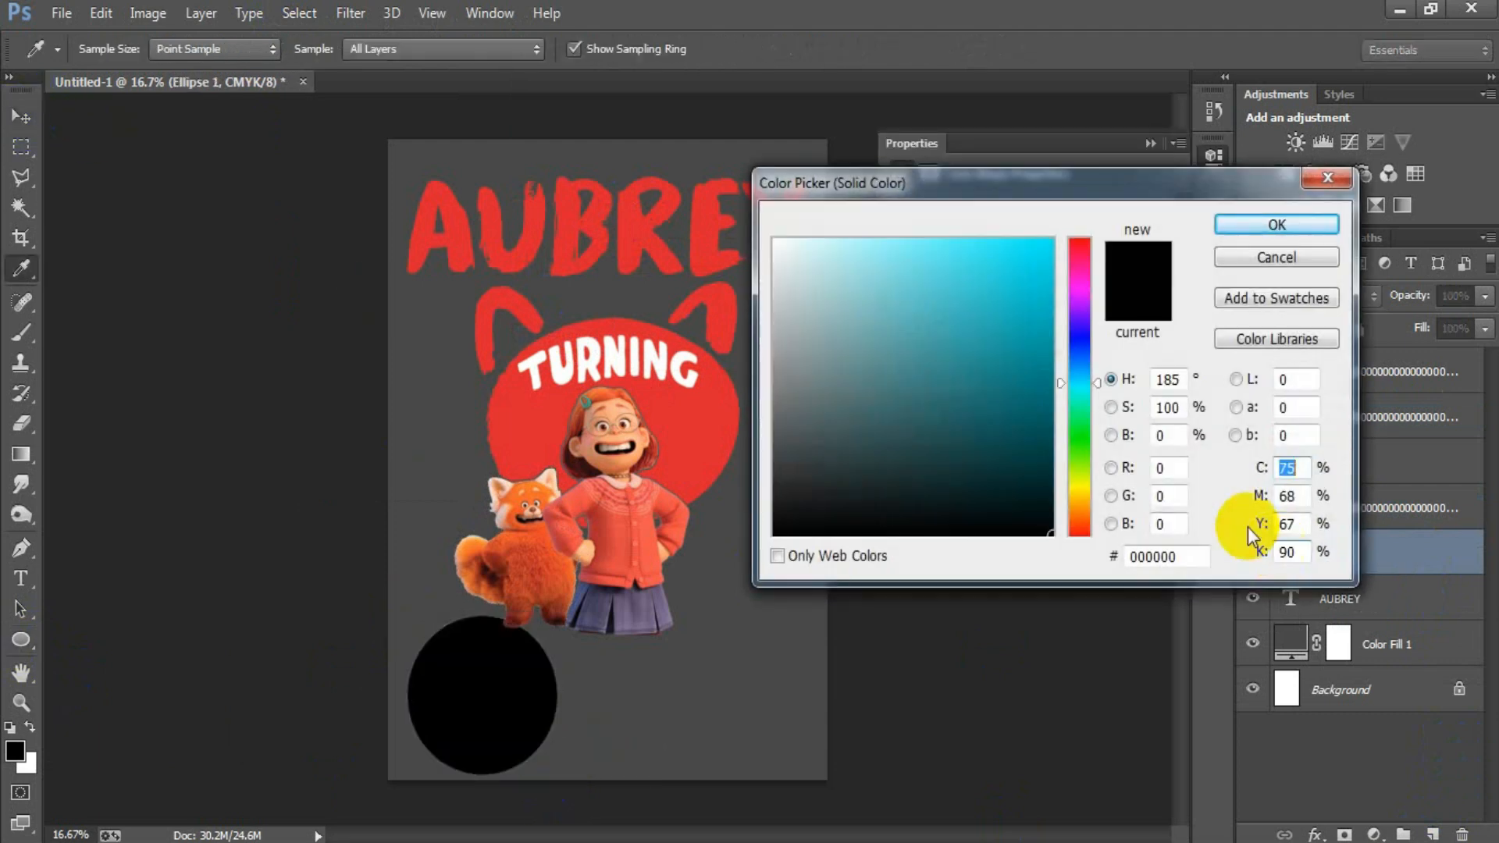
drag(1058, 362, 1074, 355)
drag(882, 448, 872, 473)
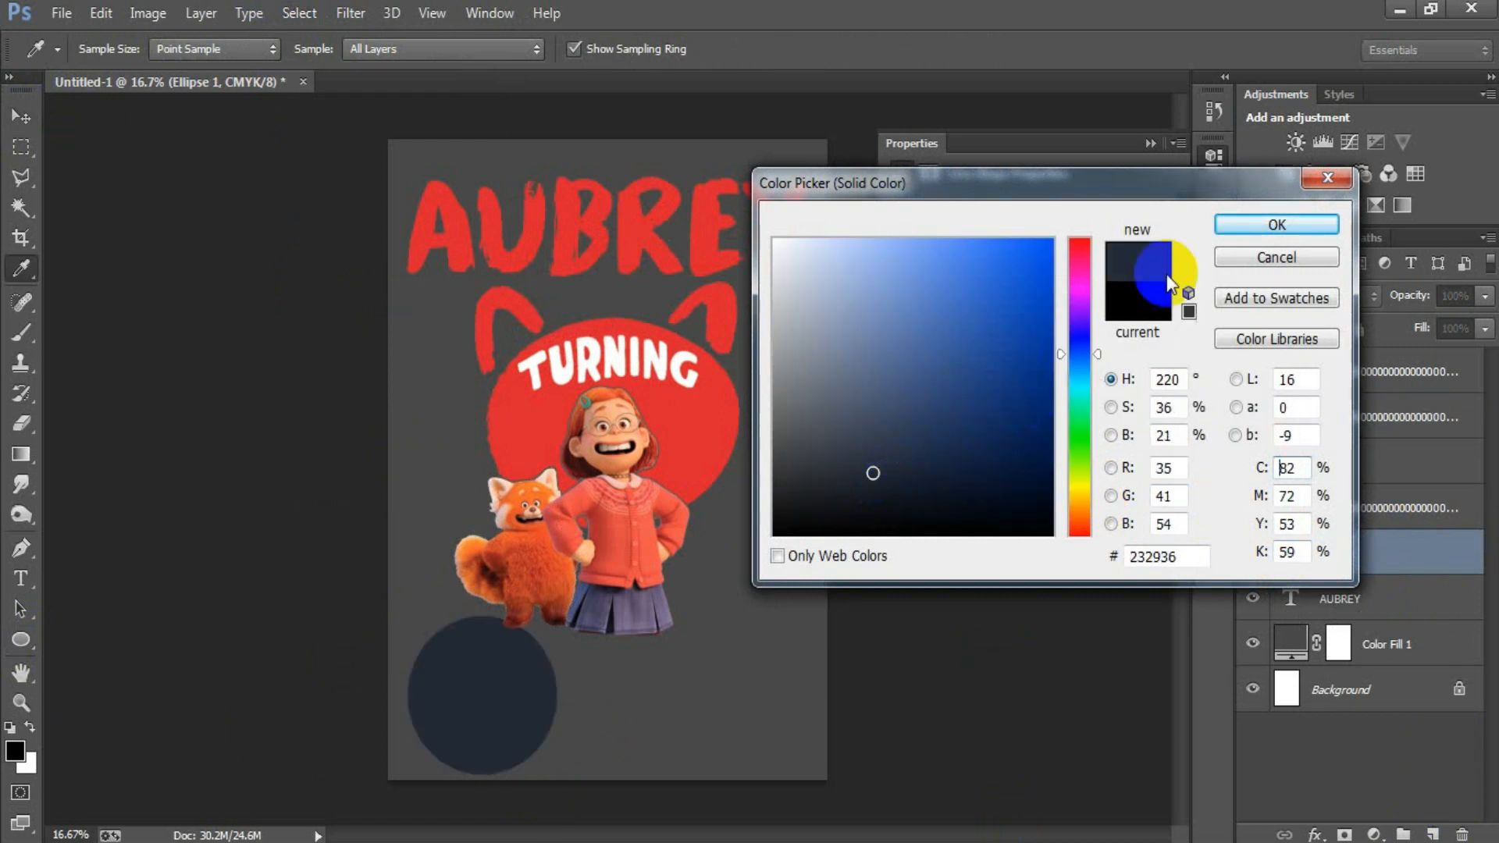
click(1284, 234)
key(v)
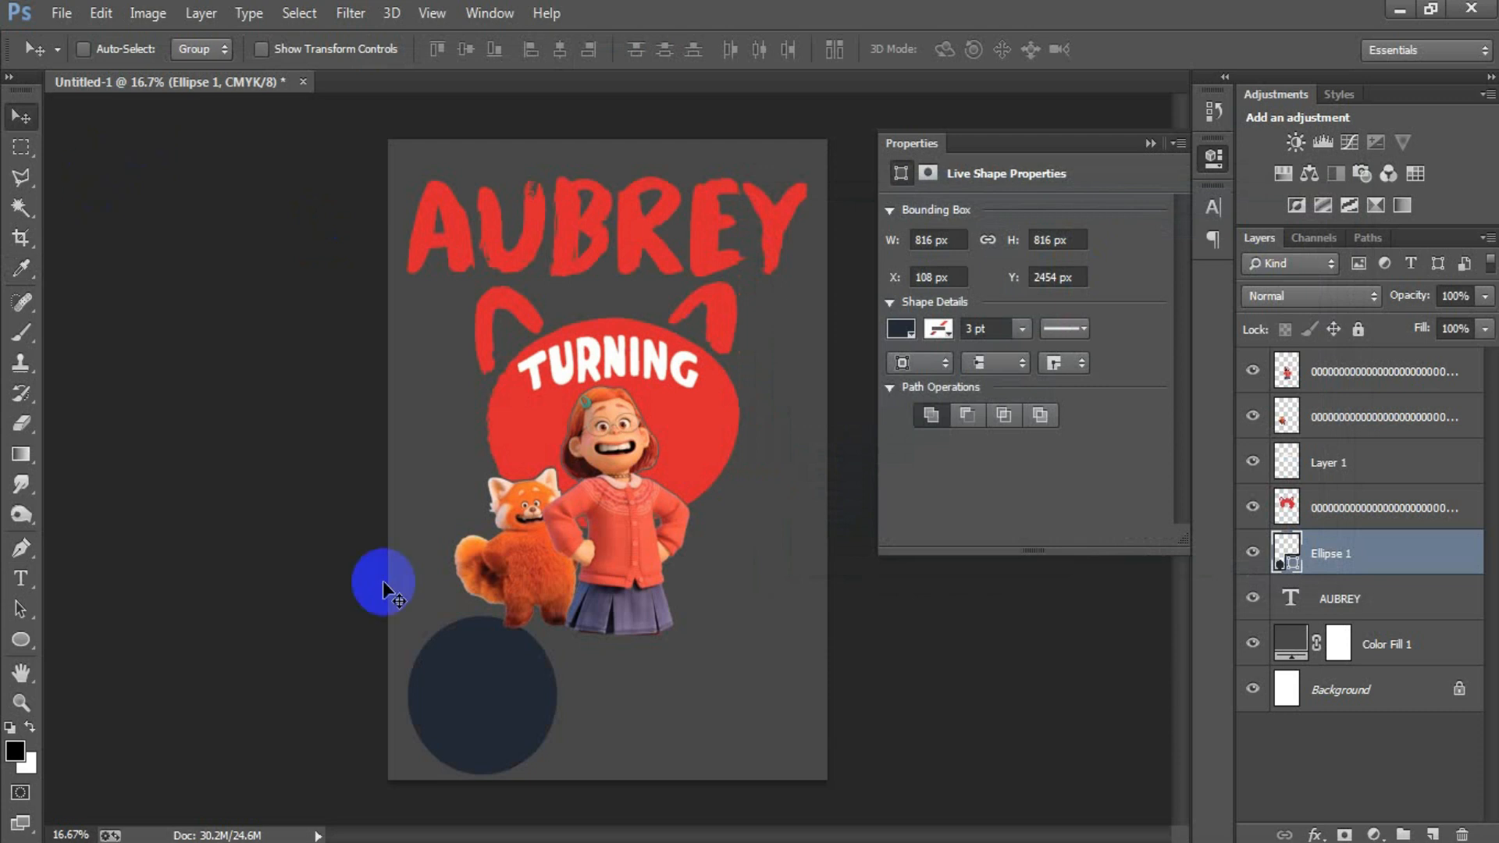
click(1140, 164)
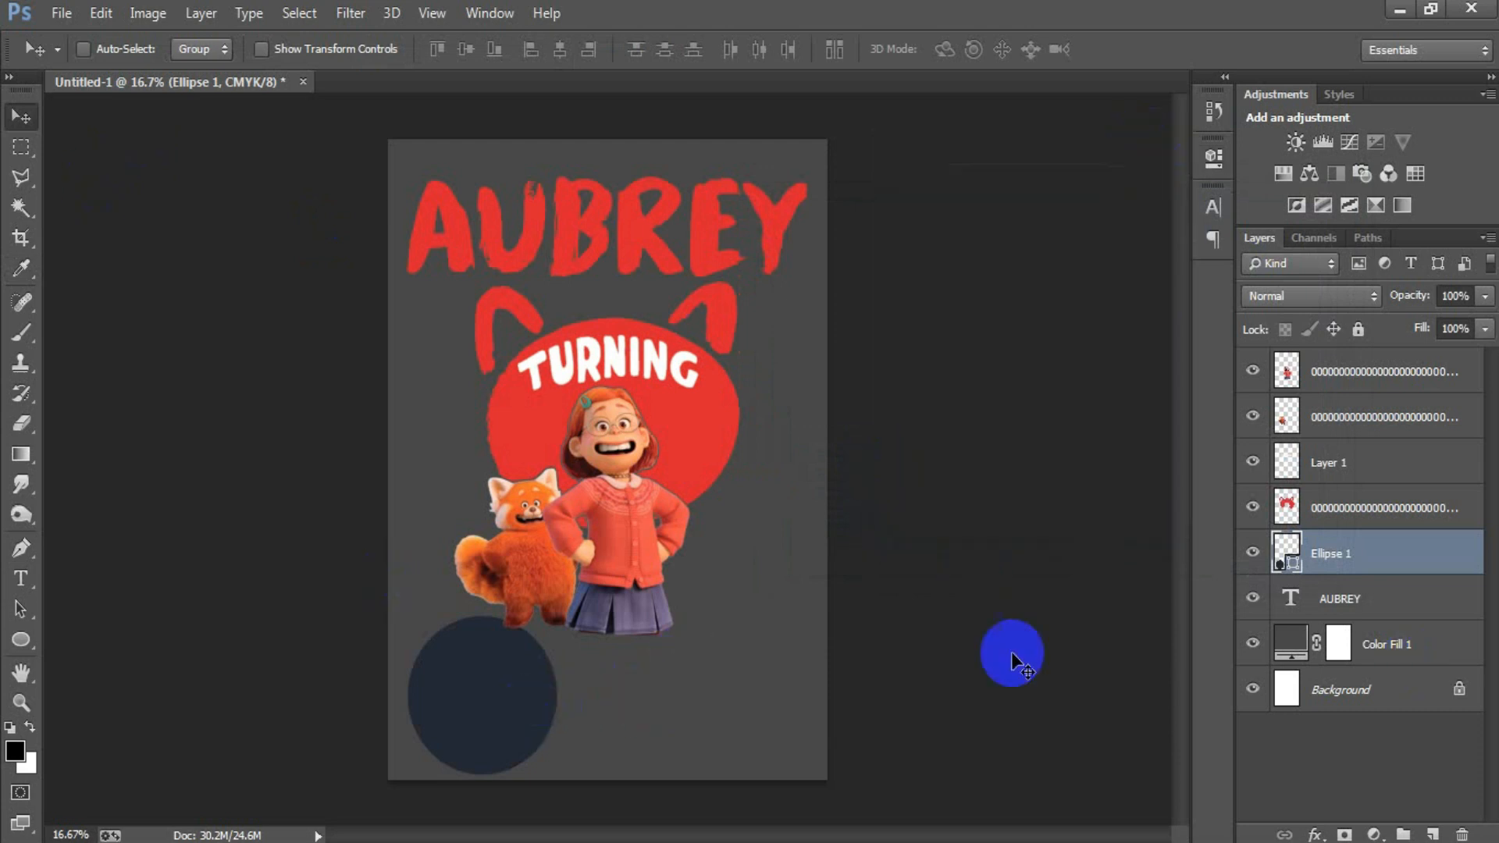
drag(506, 719, 518, 521)
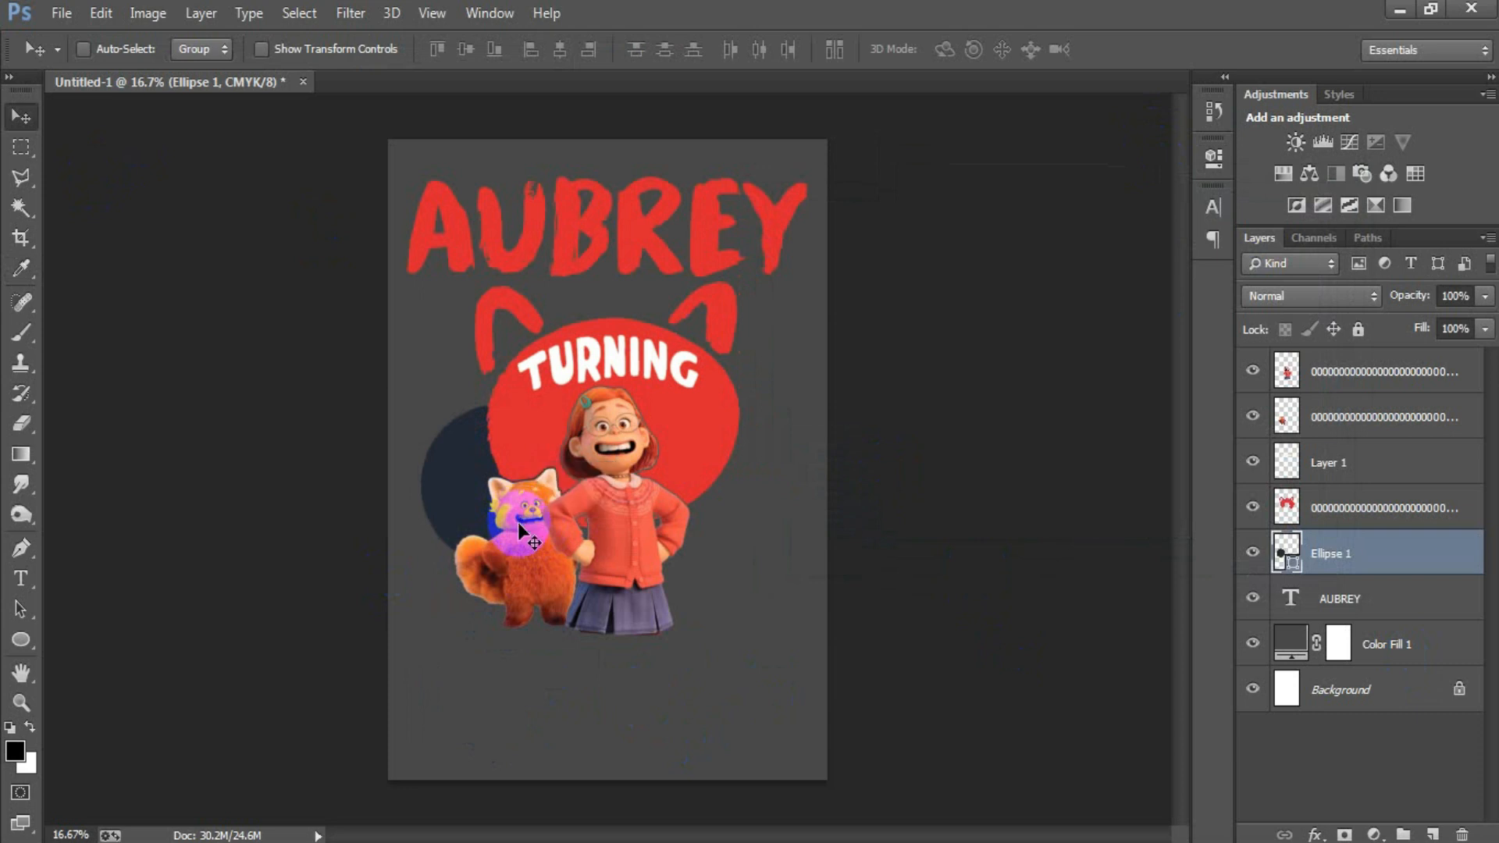
Step: Draw a small circle about 78 px wide below the red panda, on its own layer above the large circle
click(1432, 833)
click(22, 640)
drag(487, 646, 496, 654)
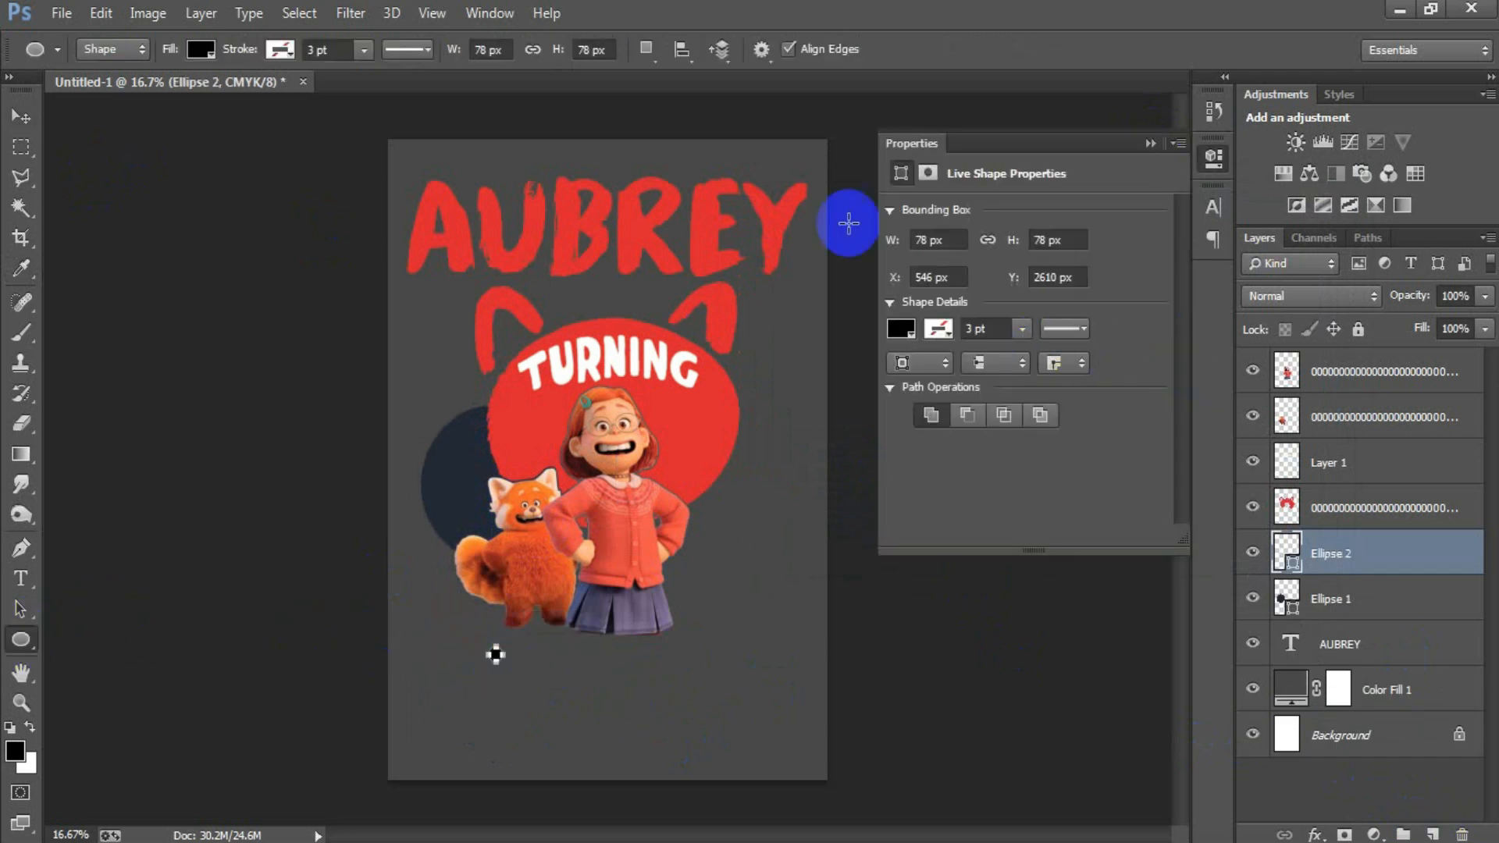
click(22, 116)
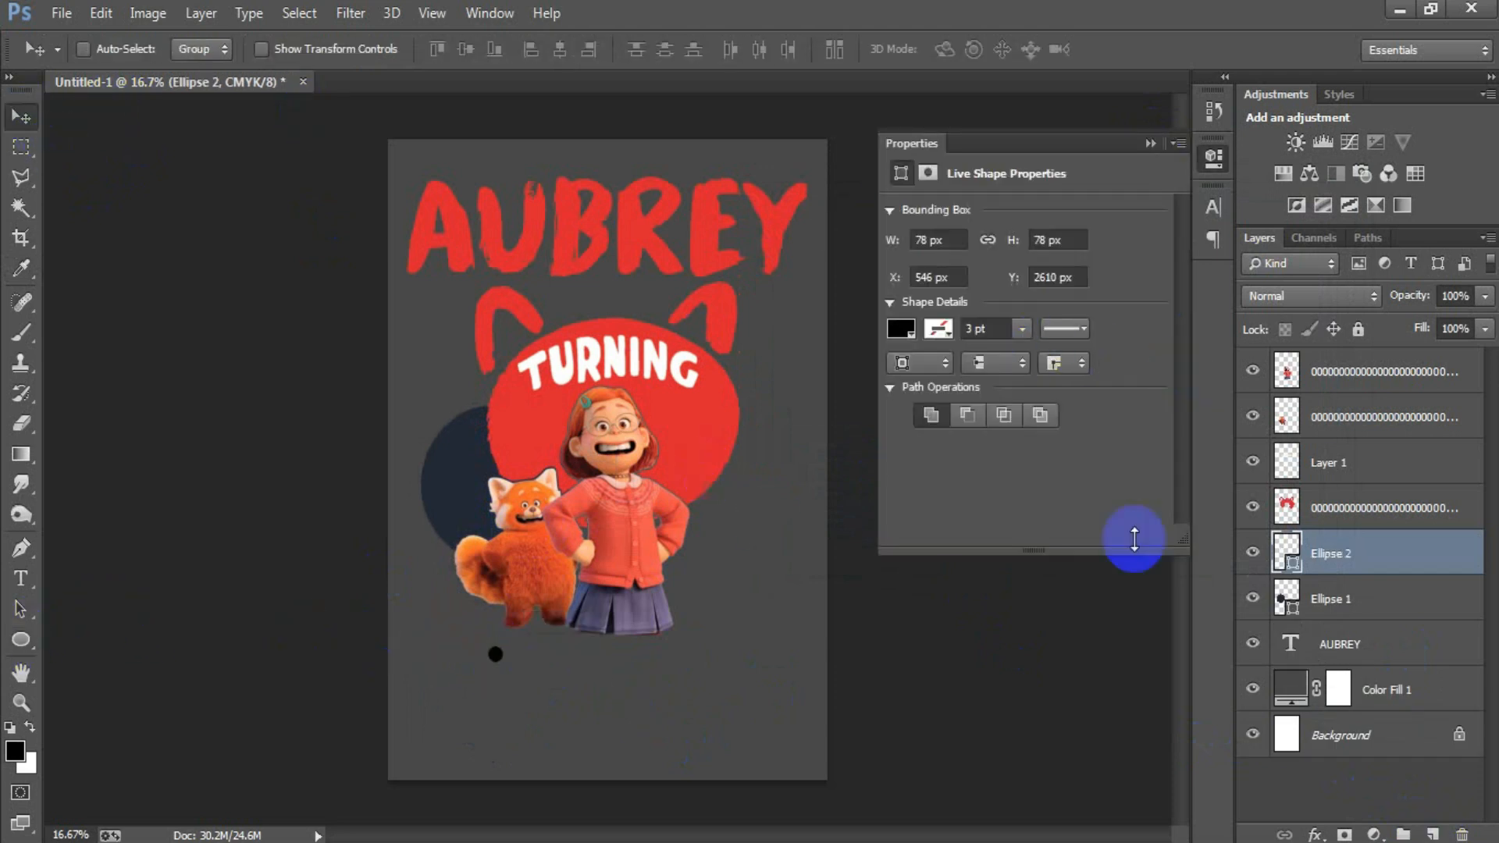
Step: Fill the small circle with the large circle's navy #232936 and arrange it with three copies around the red head
double_click(1286, 553)
click(459, 498)
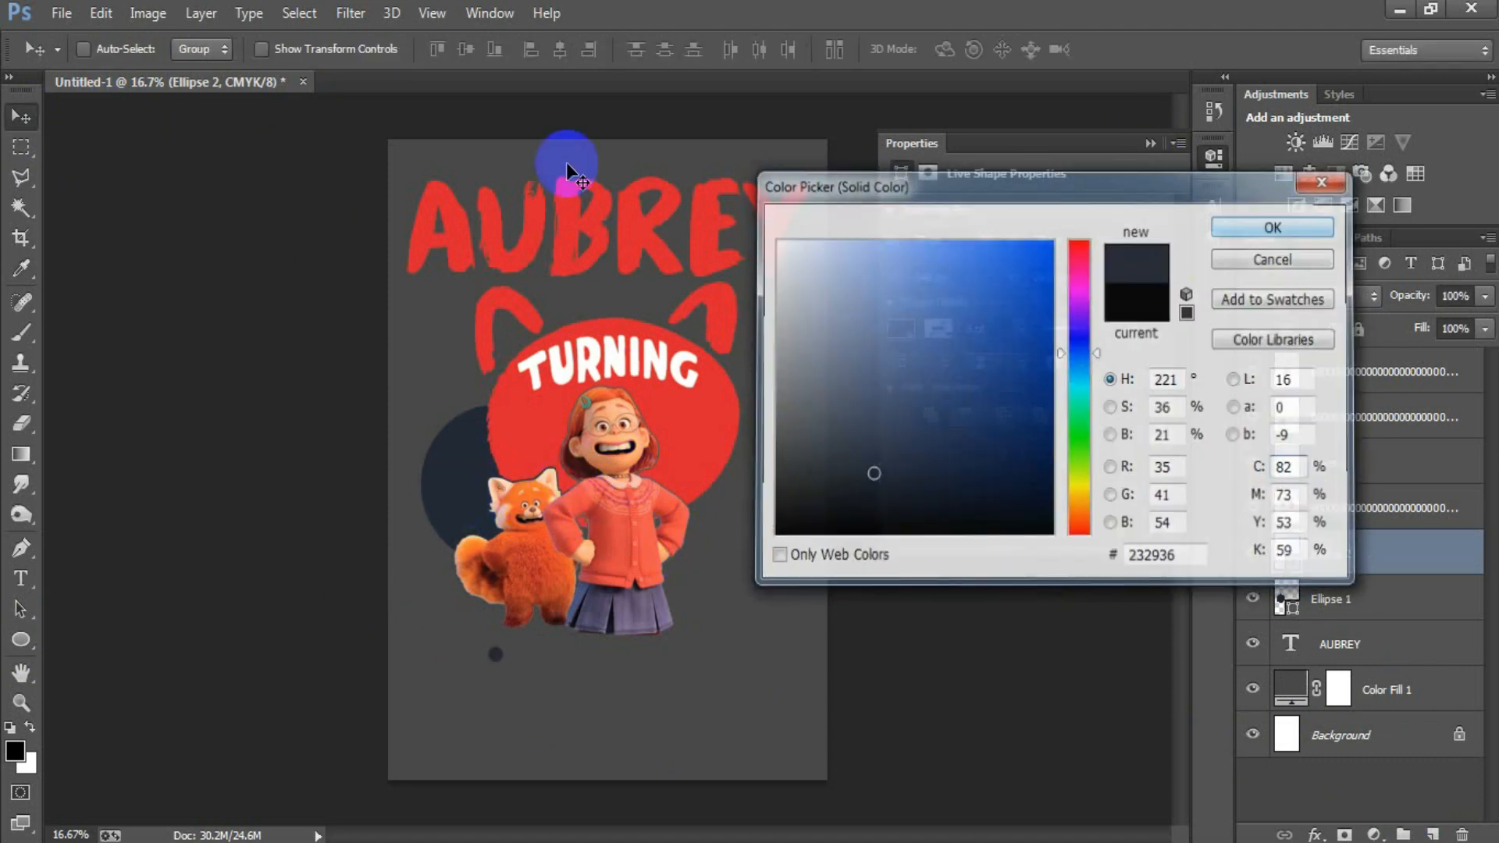
key(Return)
click(1149, 146)
drag(495, 659, 766, 364)
drag(766, 363, 656, 587)
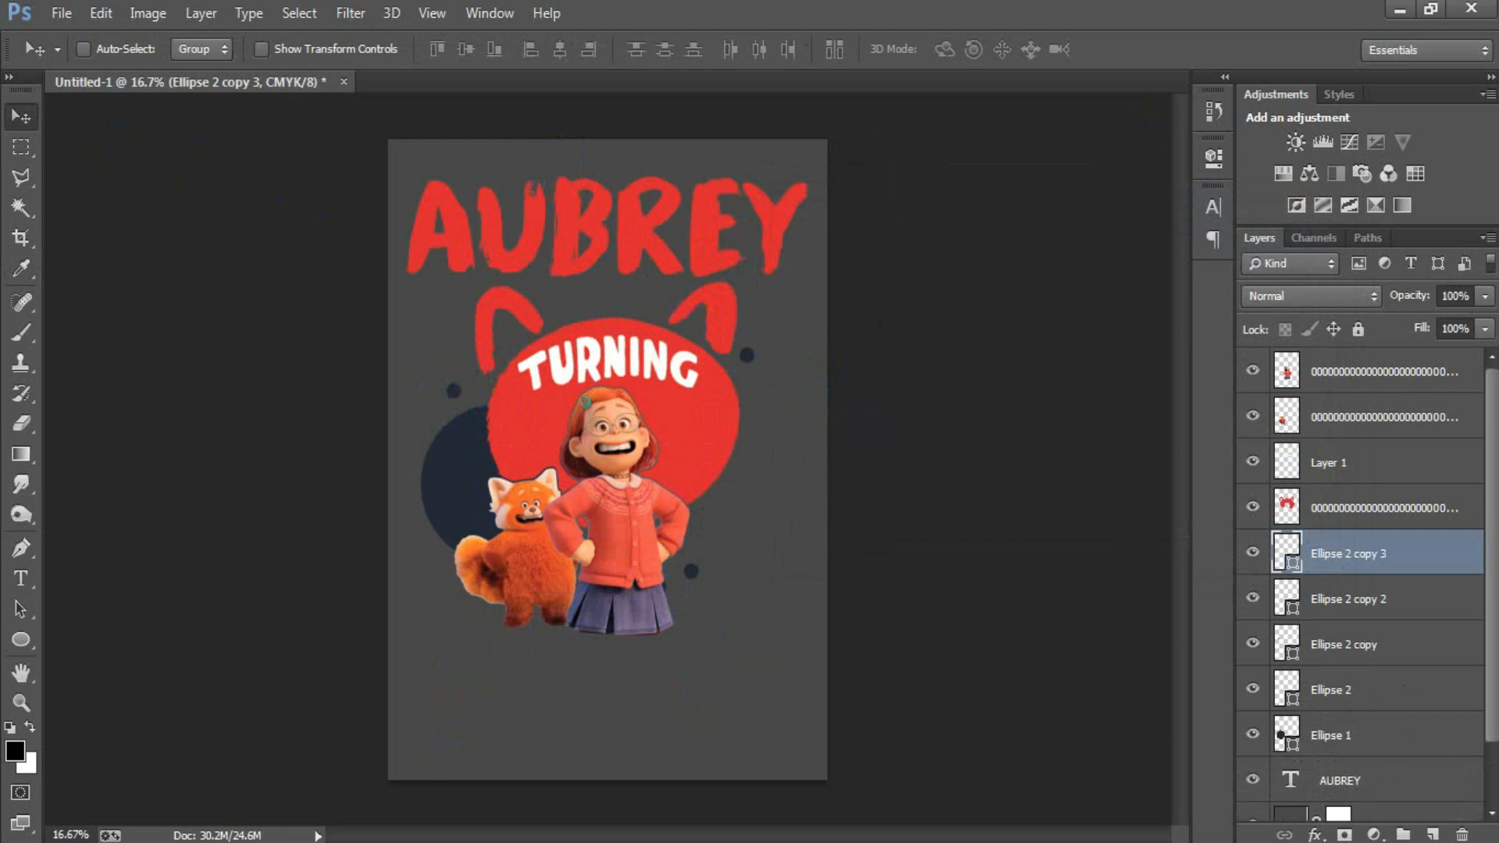
Step: Place the orange splatter image just above the name text layer and move it down about 0.42 in behind the red head
click(1382, 789)
click(61, 13)
click(146, 370)
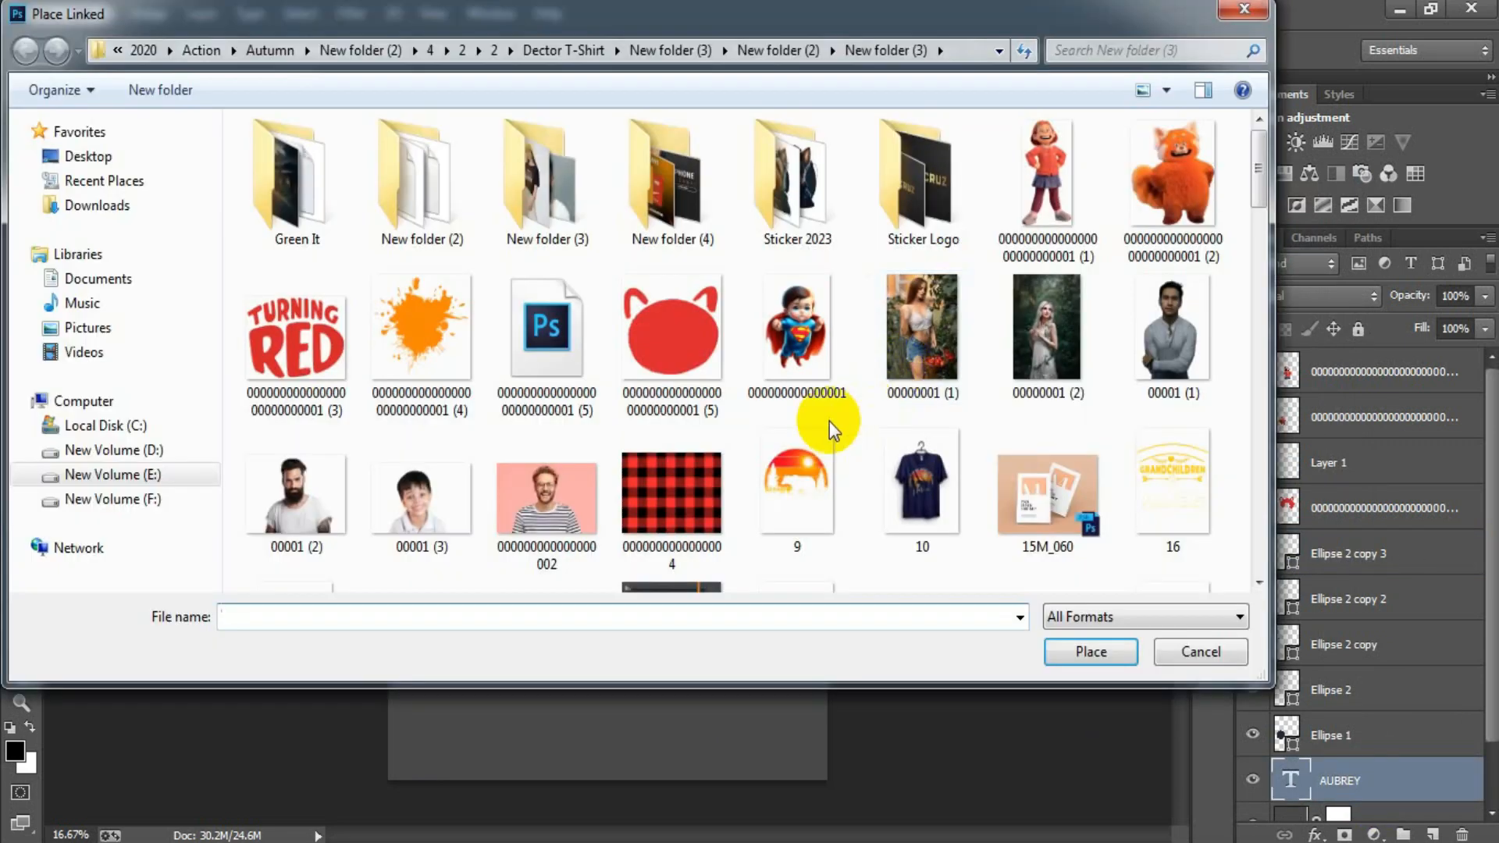
double_click(435, 349)
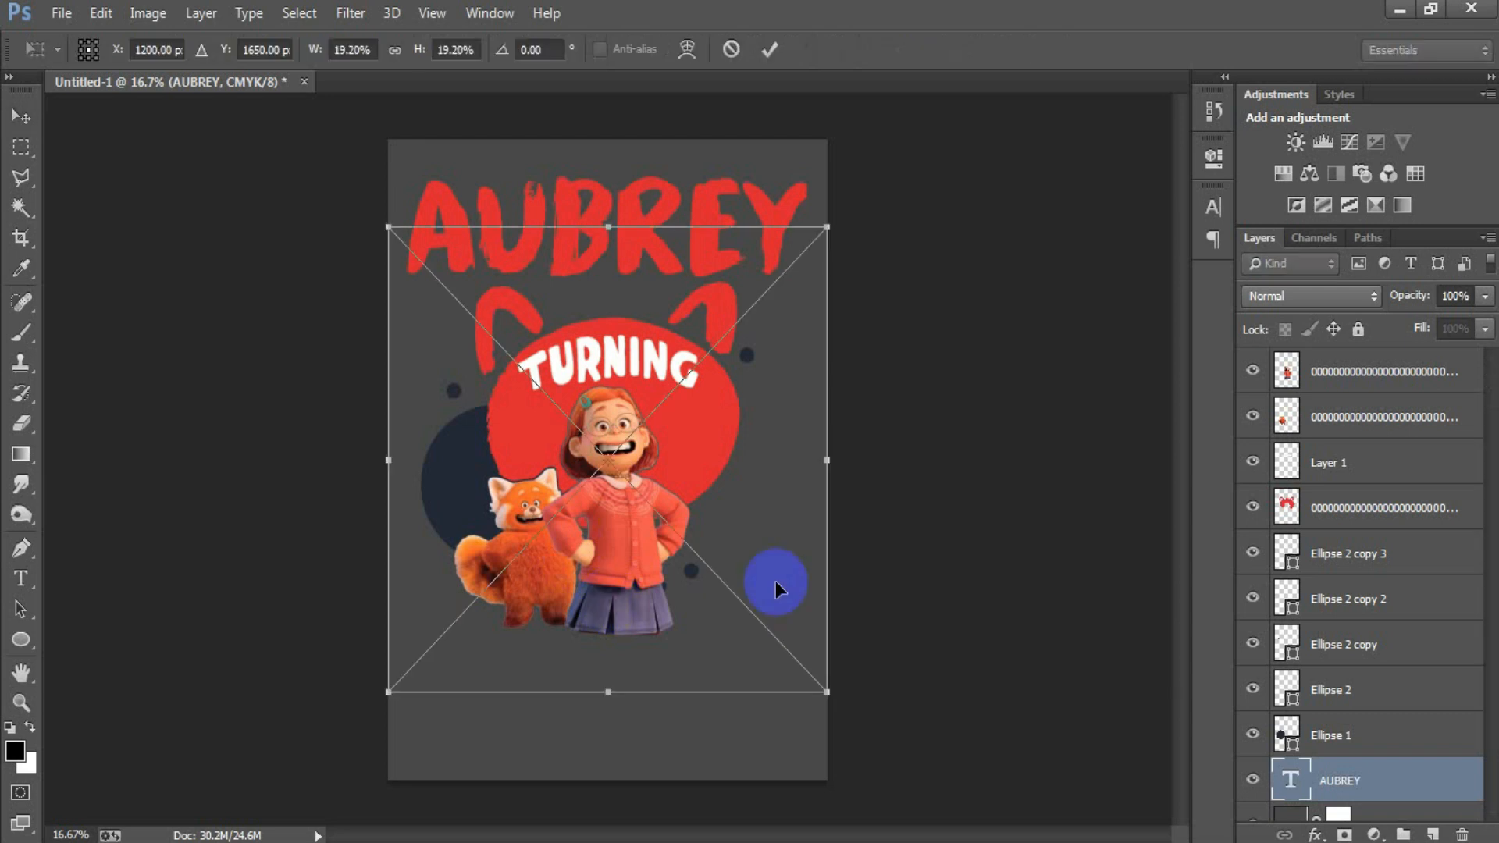
drag(723, 548, 722, 571)
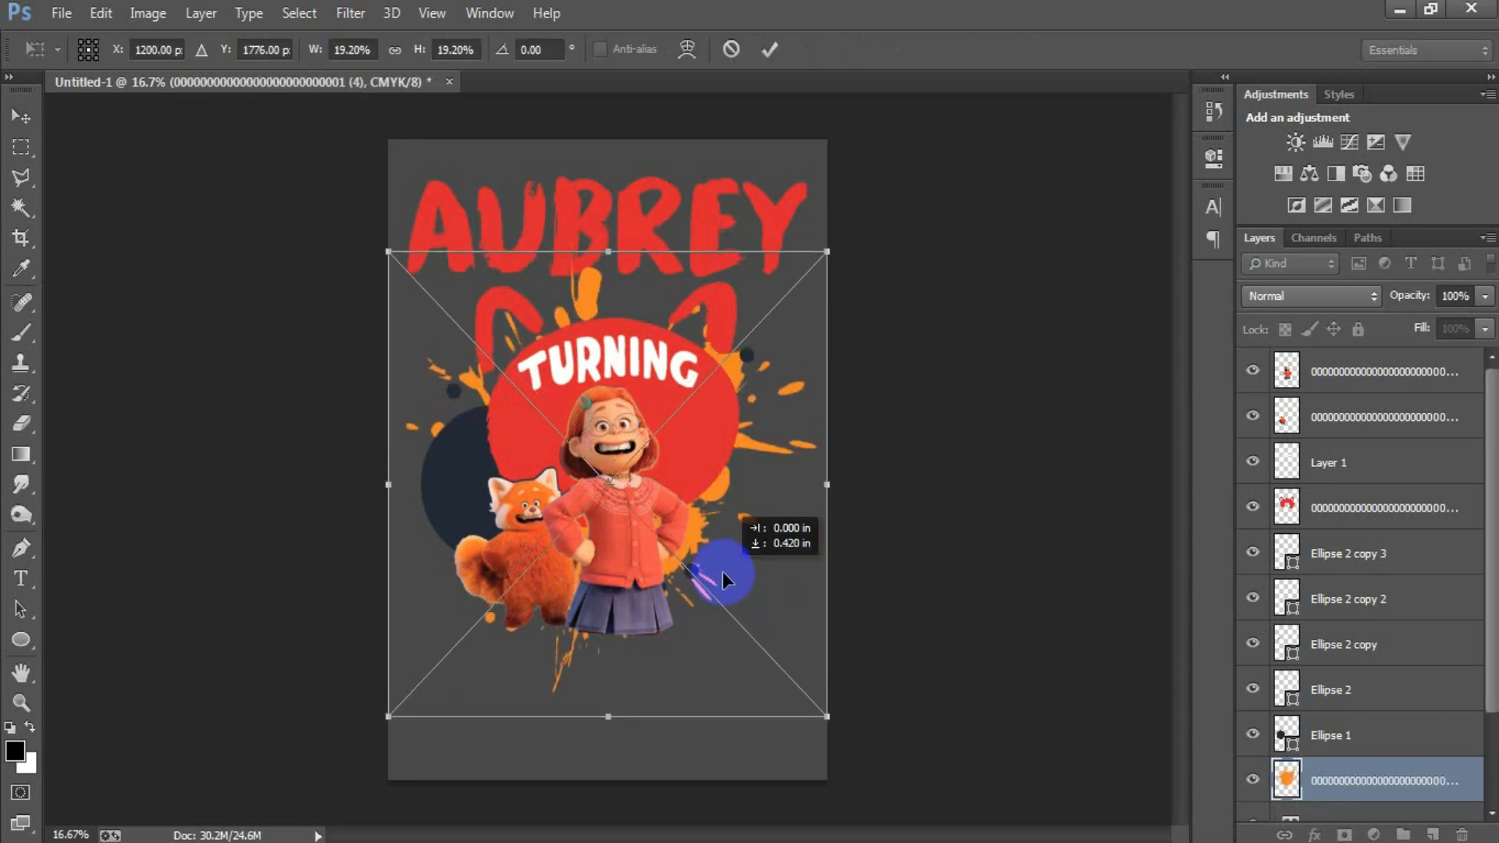
drag(723, 572, 723, 578)
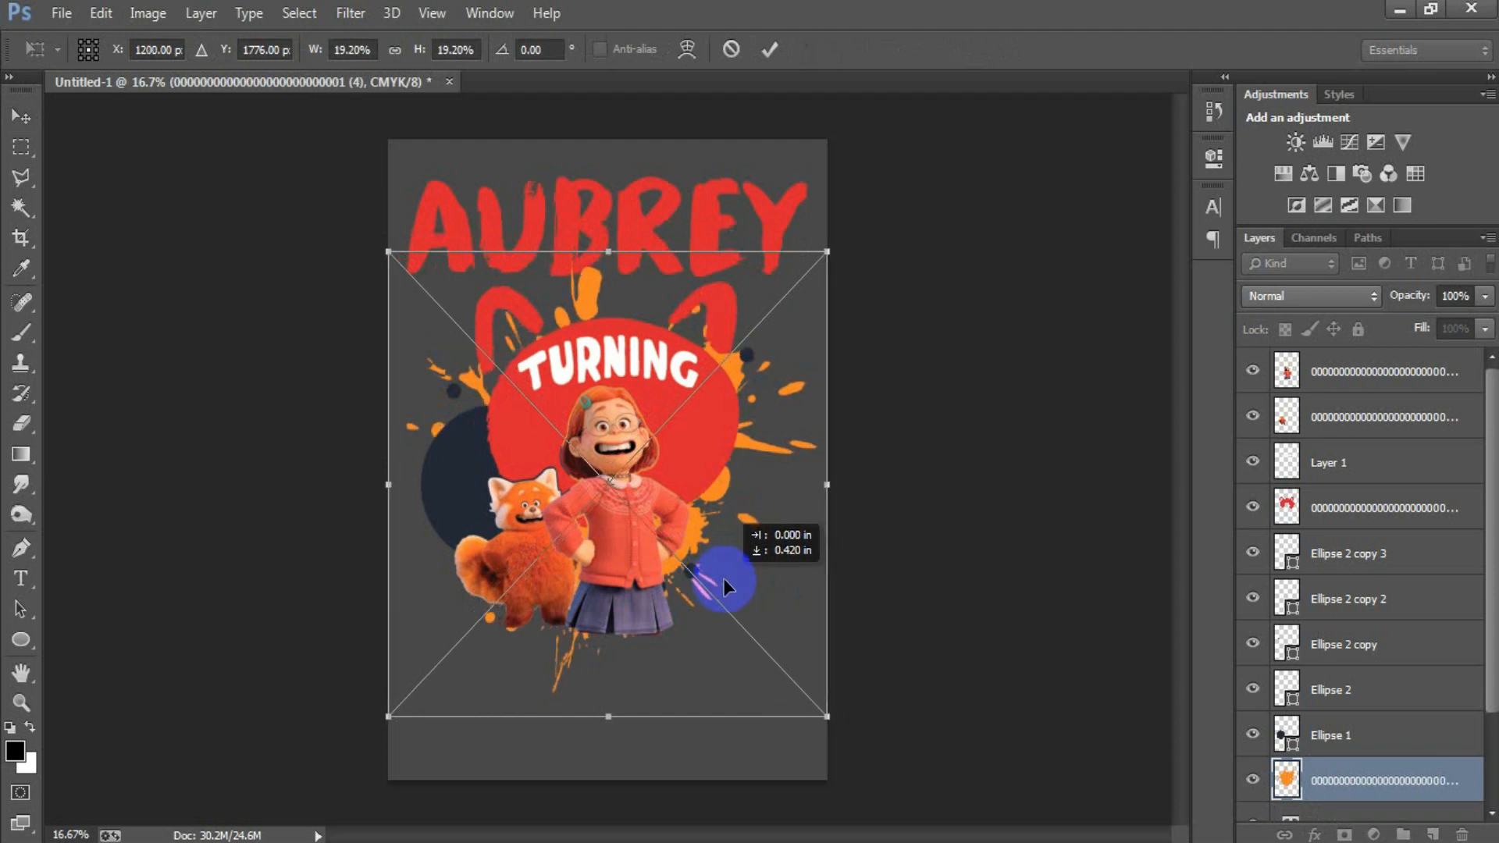
click(770, 49)
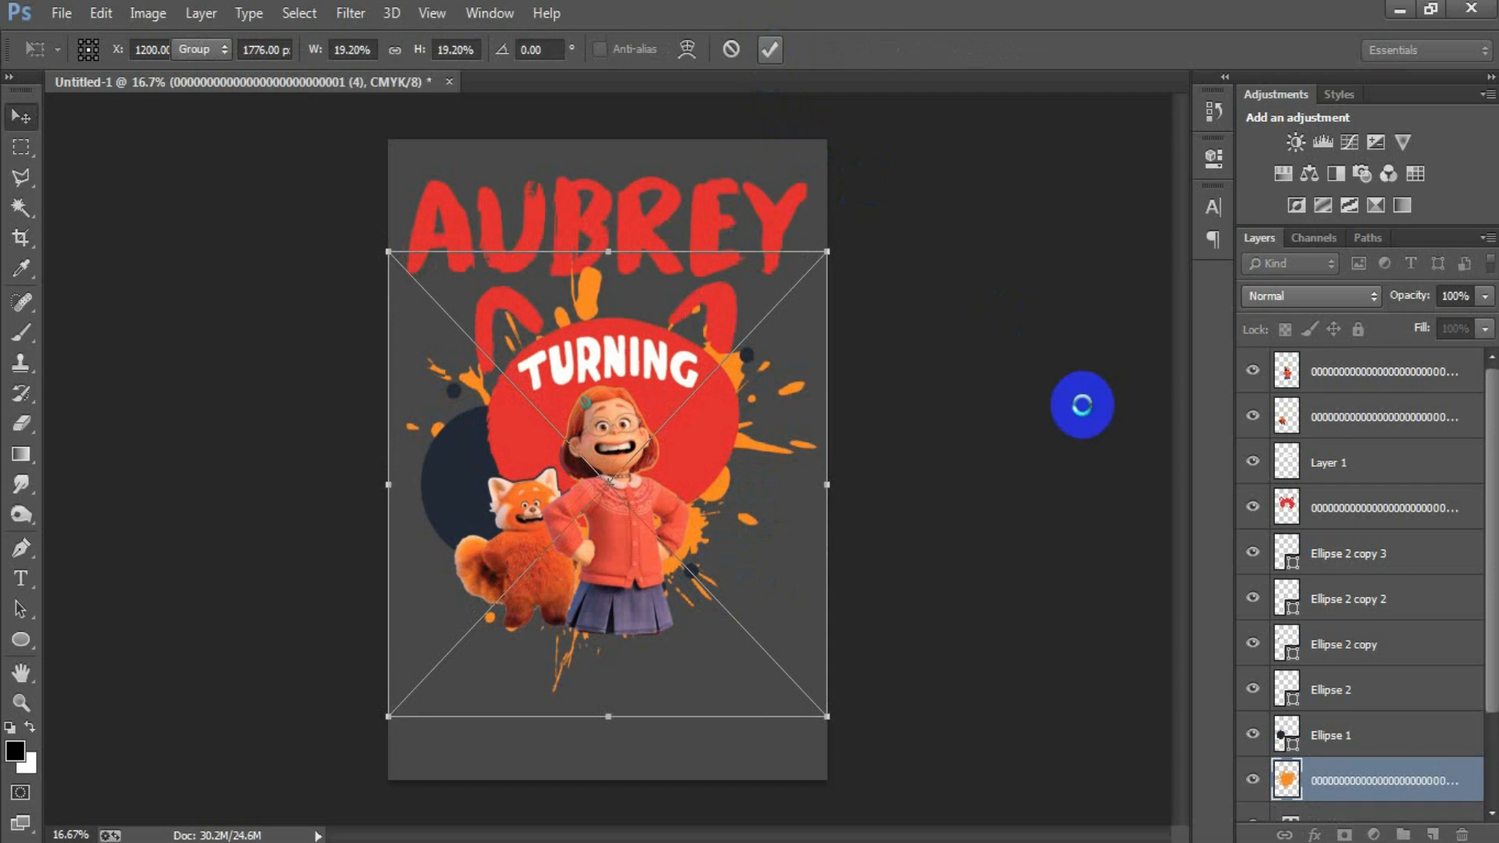
Step: Add the number 3 as text on a new top layer and scale it up to about 2291%
click(1444, 373)
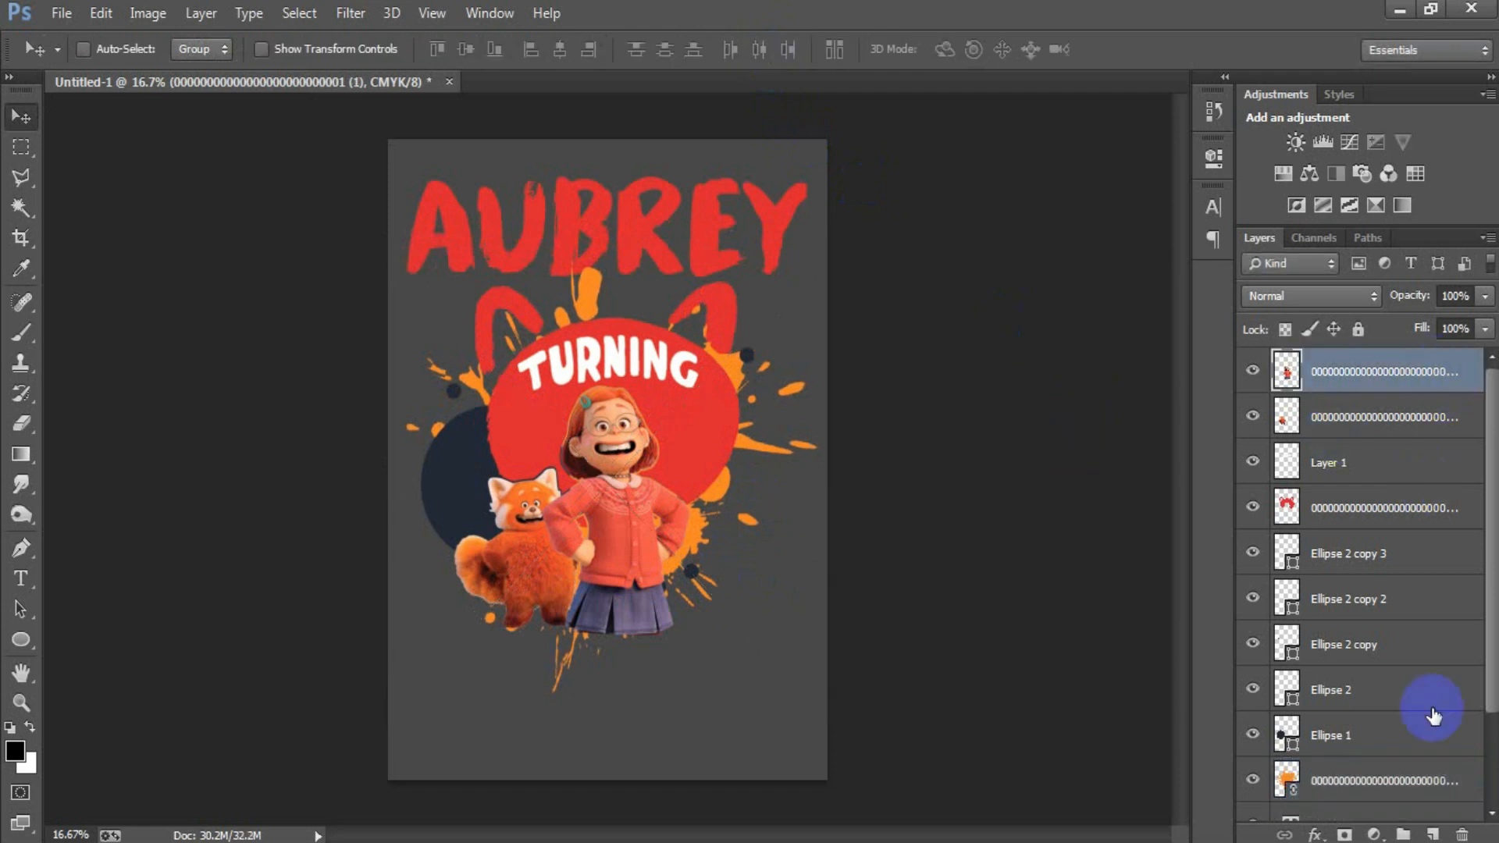
click(1432, 834)
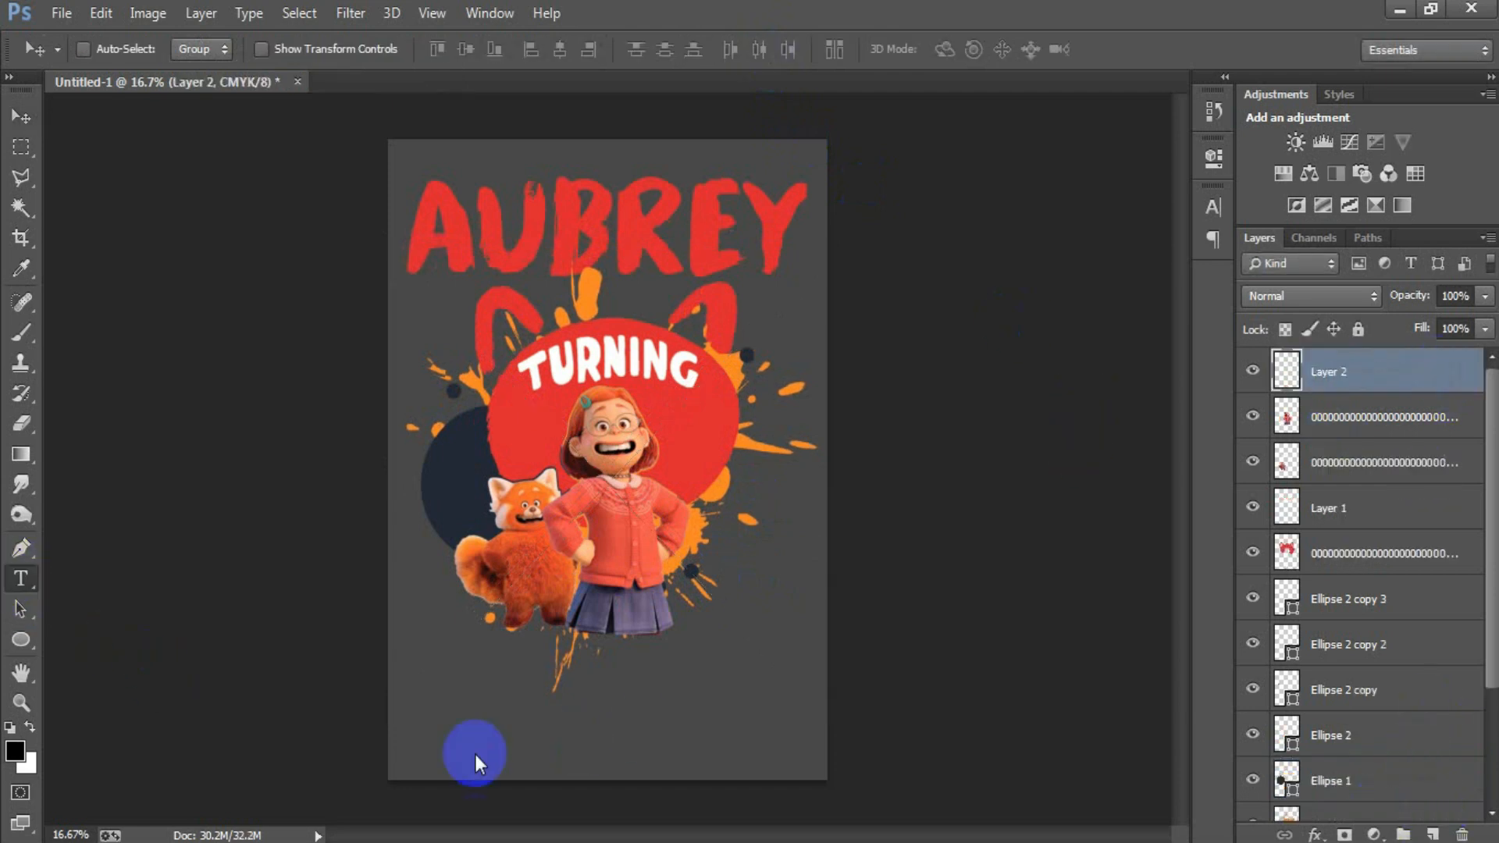
click(757, 753)
text(3)
ctrl+click(906, 626)
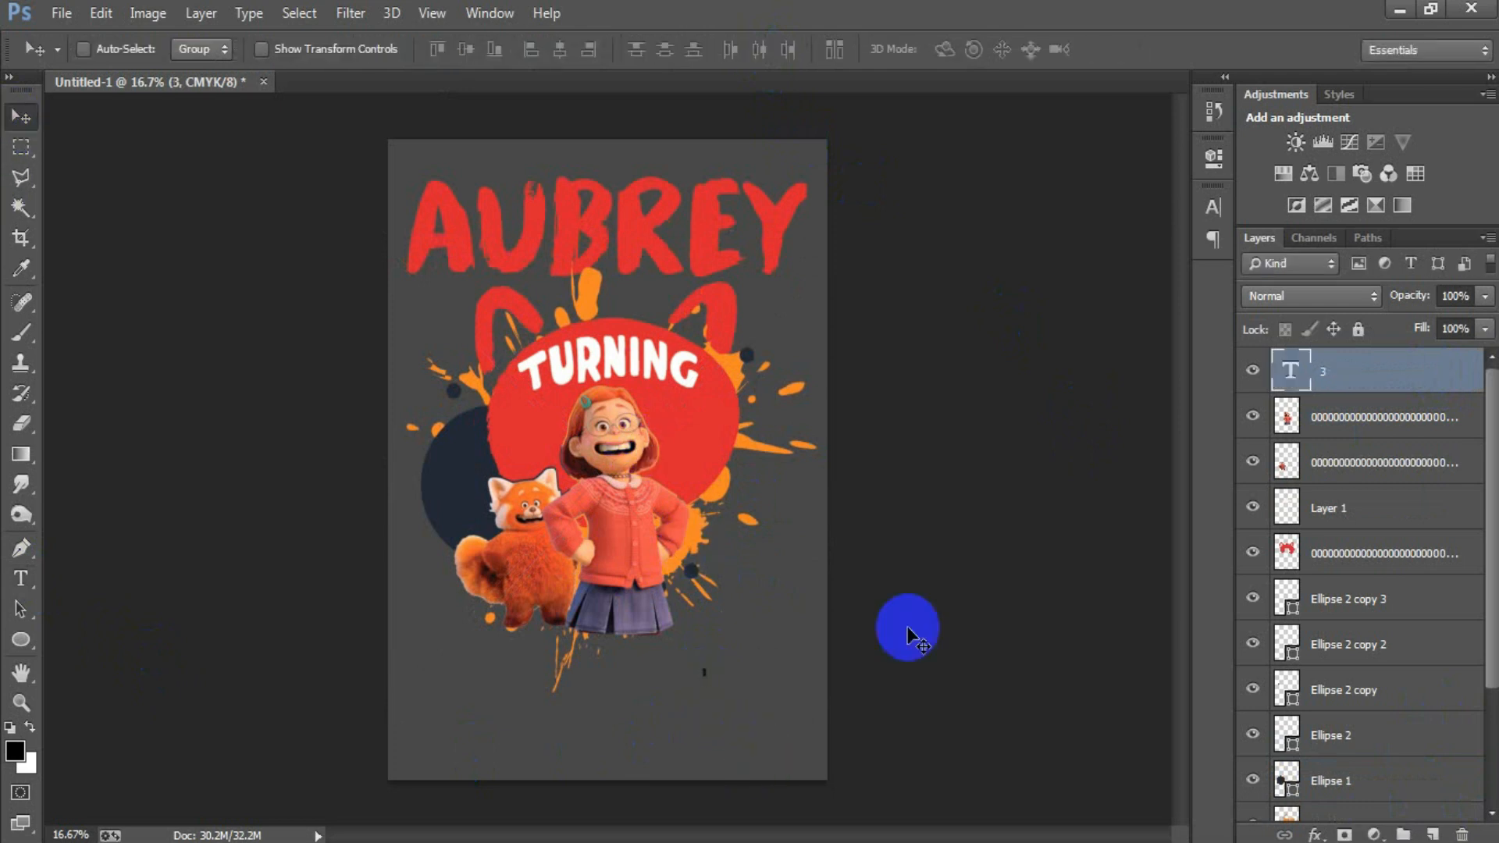
drag(706, 679, 754, 834)
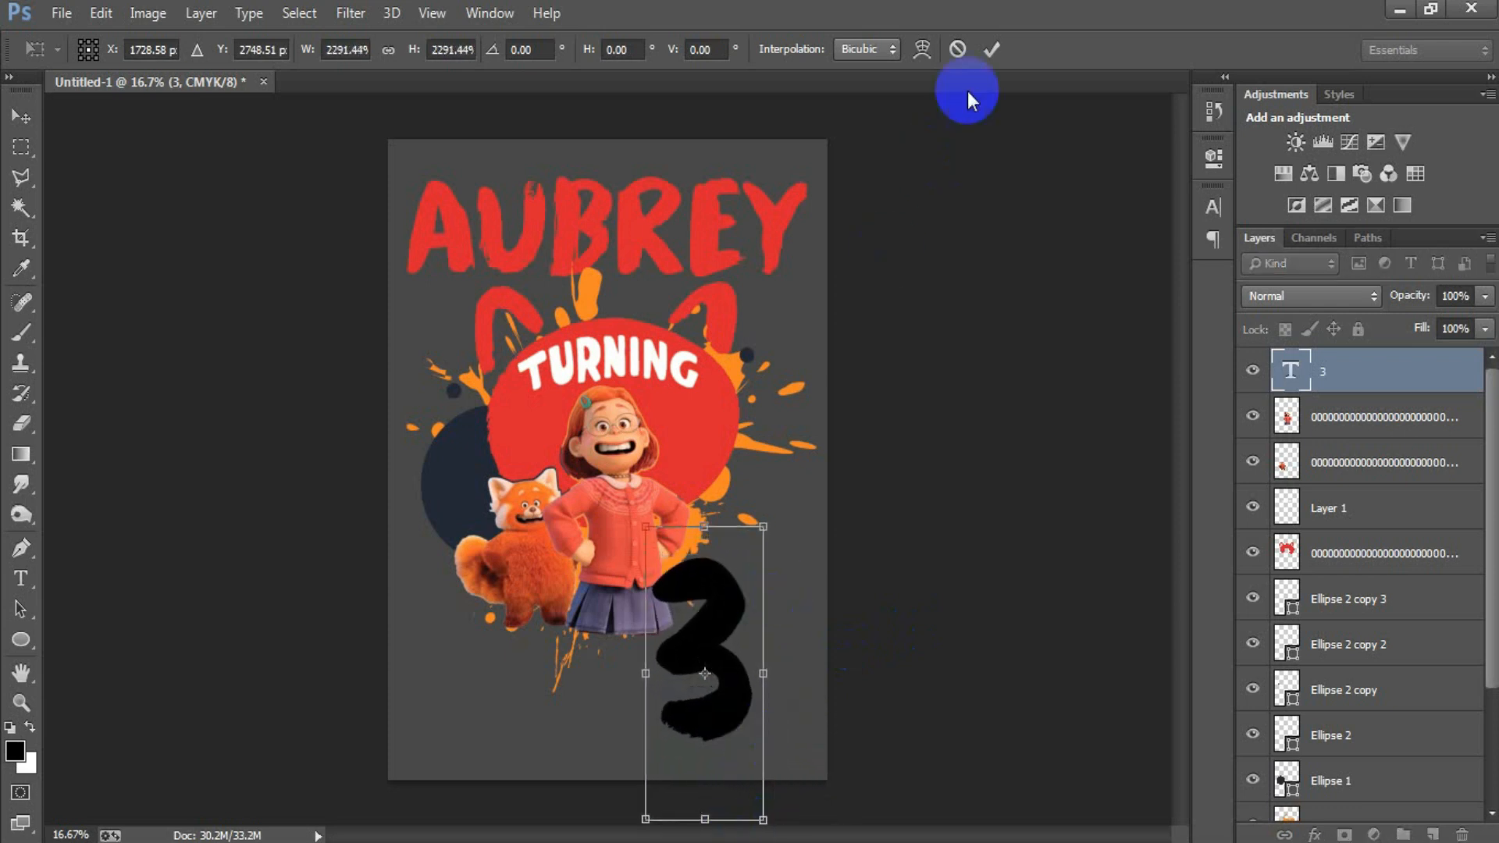
click(991, 48)
Step: Move the number 3 up beside the girl over the red head's edge and scale it down to about 284 pt
drag(719, 697, 775, 544)
key(ctrl+t)
drag(863, 760, 815, 729)
drag(793, 678, 788, 660)
click(991, 49)
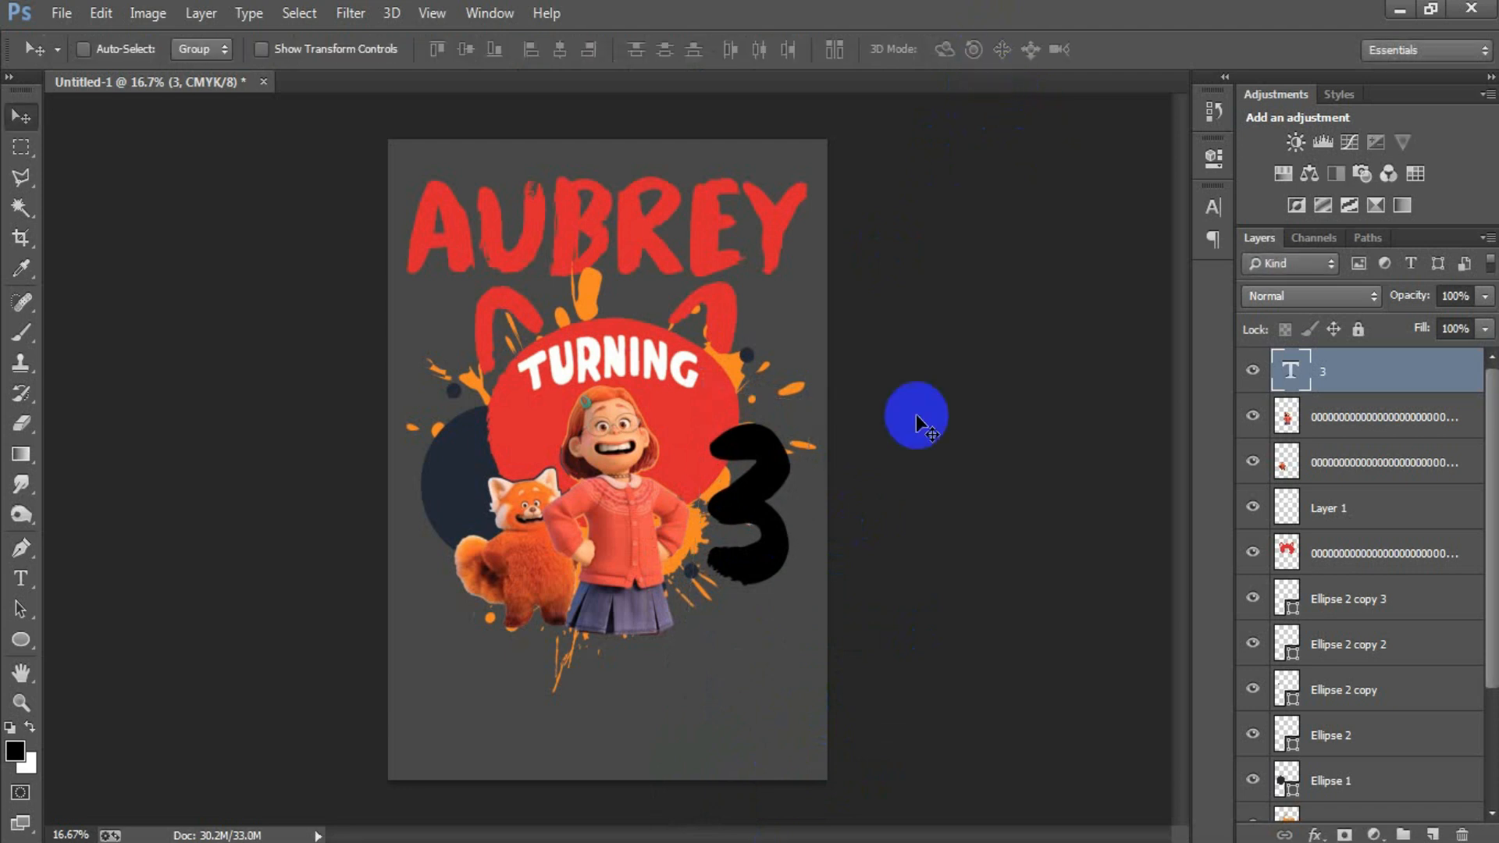
Step: Color the number 3 with the red head's sampled red #d9242f and nudge it slightly up toward the girl
click(1213, 207)
click(1117, 352)
click(692, 427)
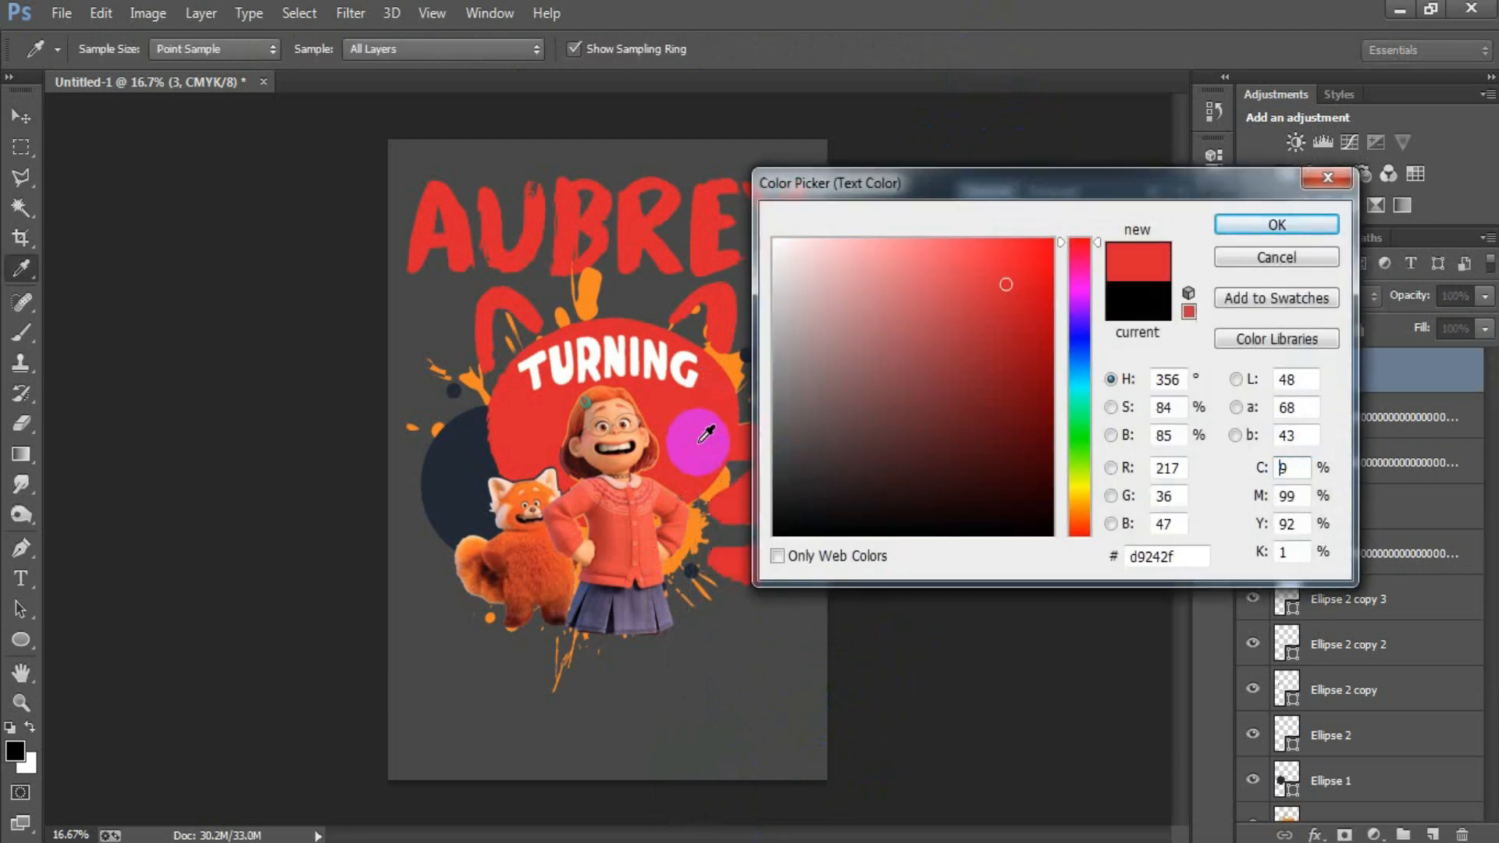
click(1251, 226)
mouse_move(756, 504)
mouse_down()
mouse_move(773, 505)
mouse_move(757, 521)
mouse_move(746, 495)
mouse_up()
Step: Try to expand a selection of the number 3 and apply it to the red head's layer
ctrl+click(1290, 373)
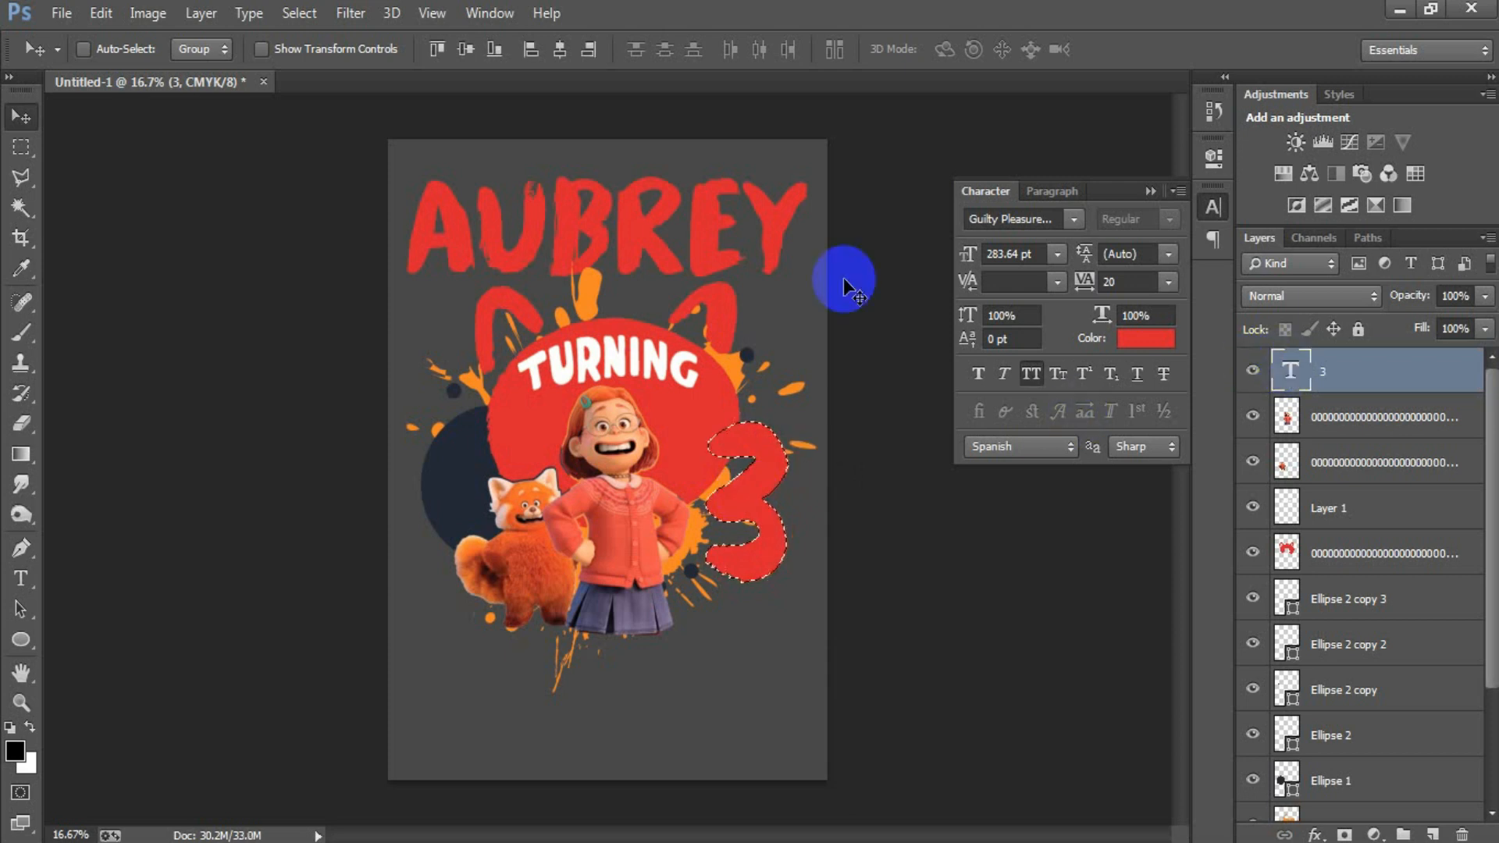
click(299, 13)
mouse_move(379, 292)
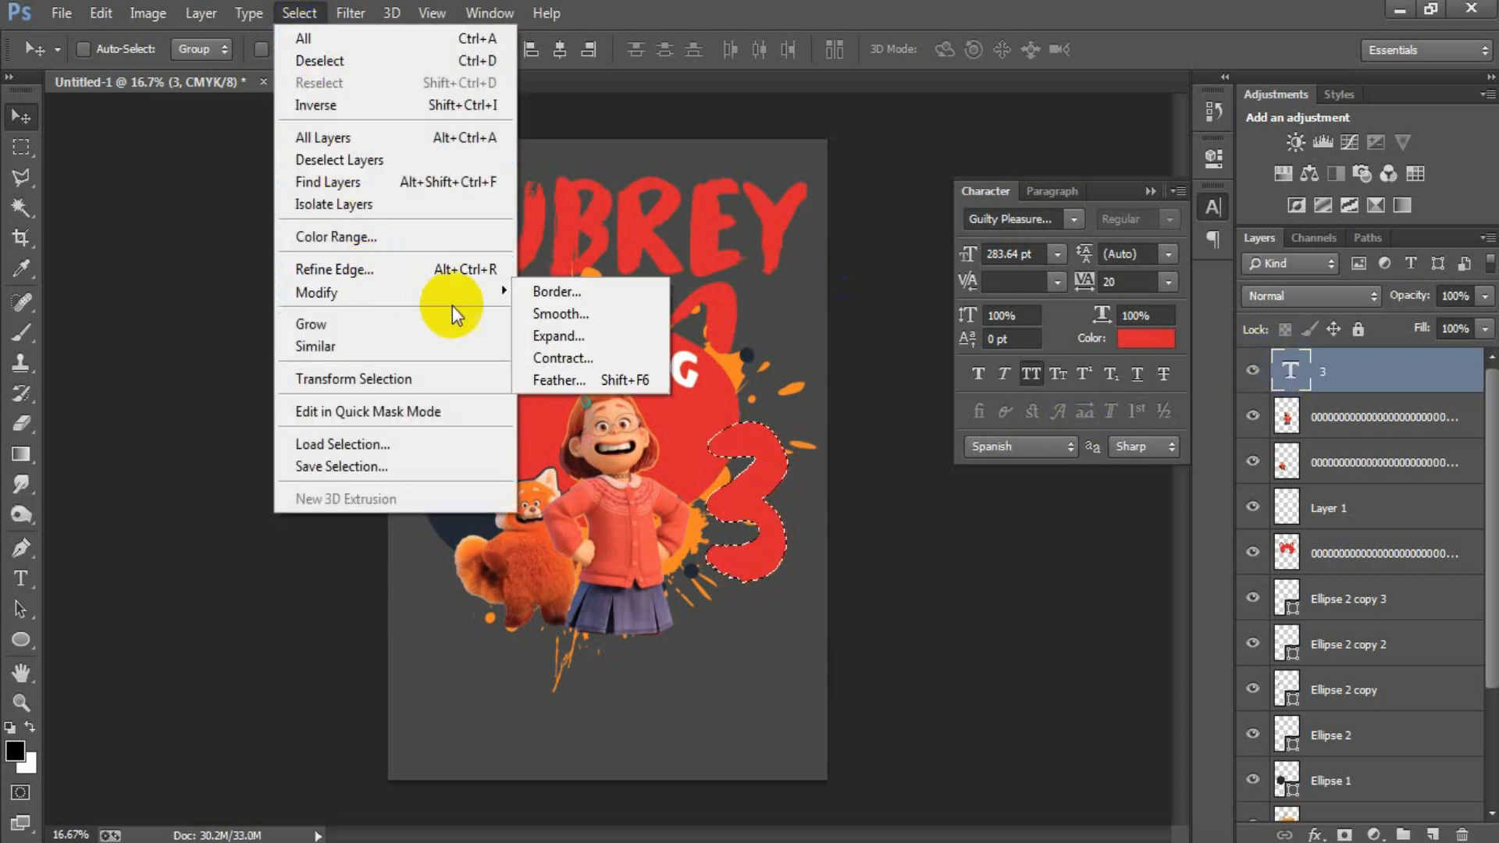
click(564, 338)
click(845, 297)
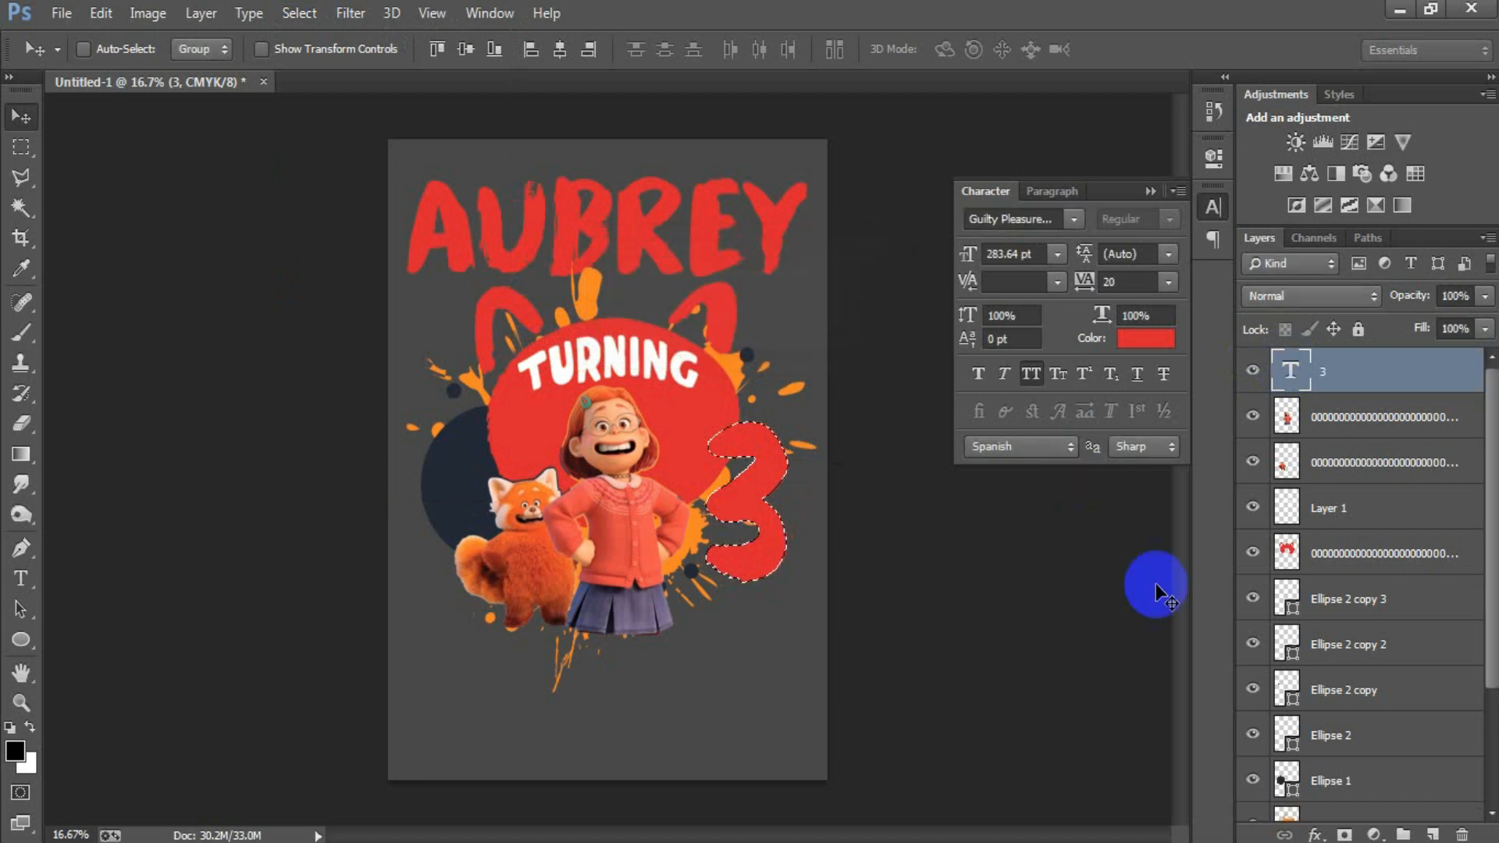
scroll(1314, 687, down, 2)
scroll(1358, 703, down, 1)
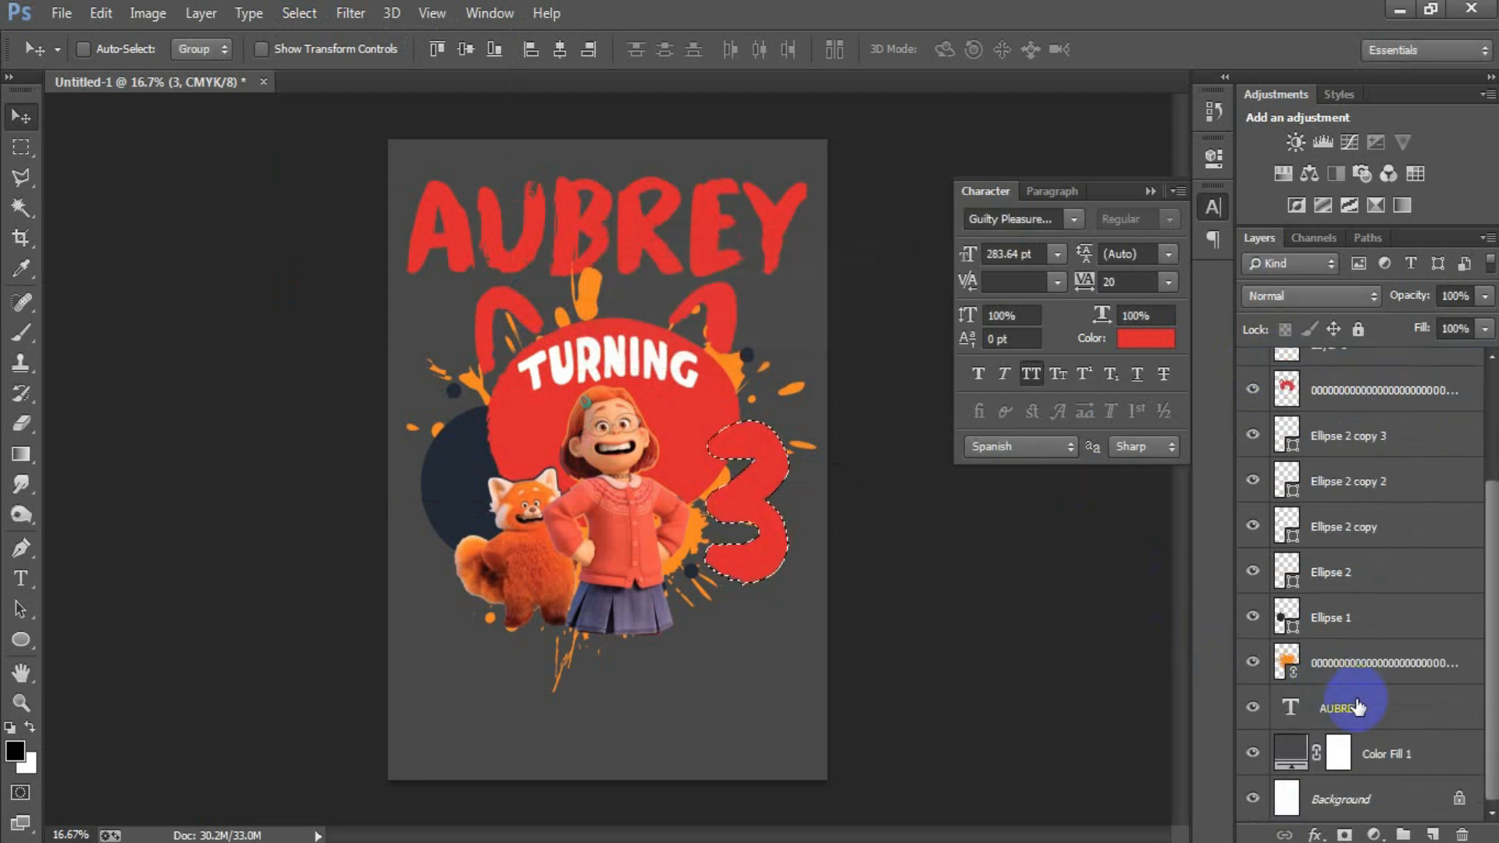
click(1377, 398)
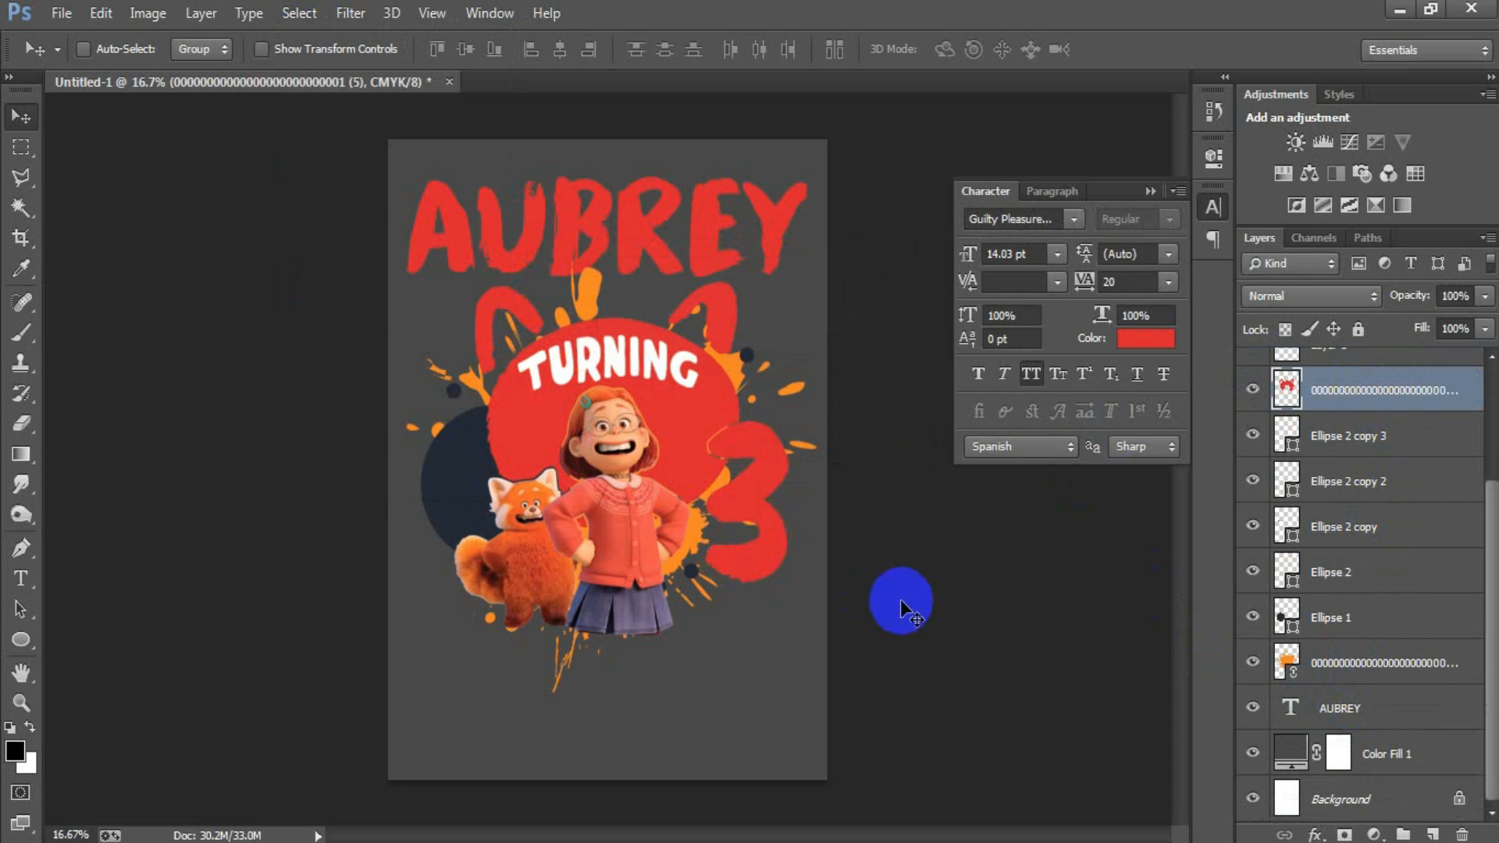
key(ctrl+alt+z)
key(ctrl+alt+z)
key(ctrl+alt+z)
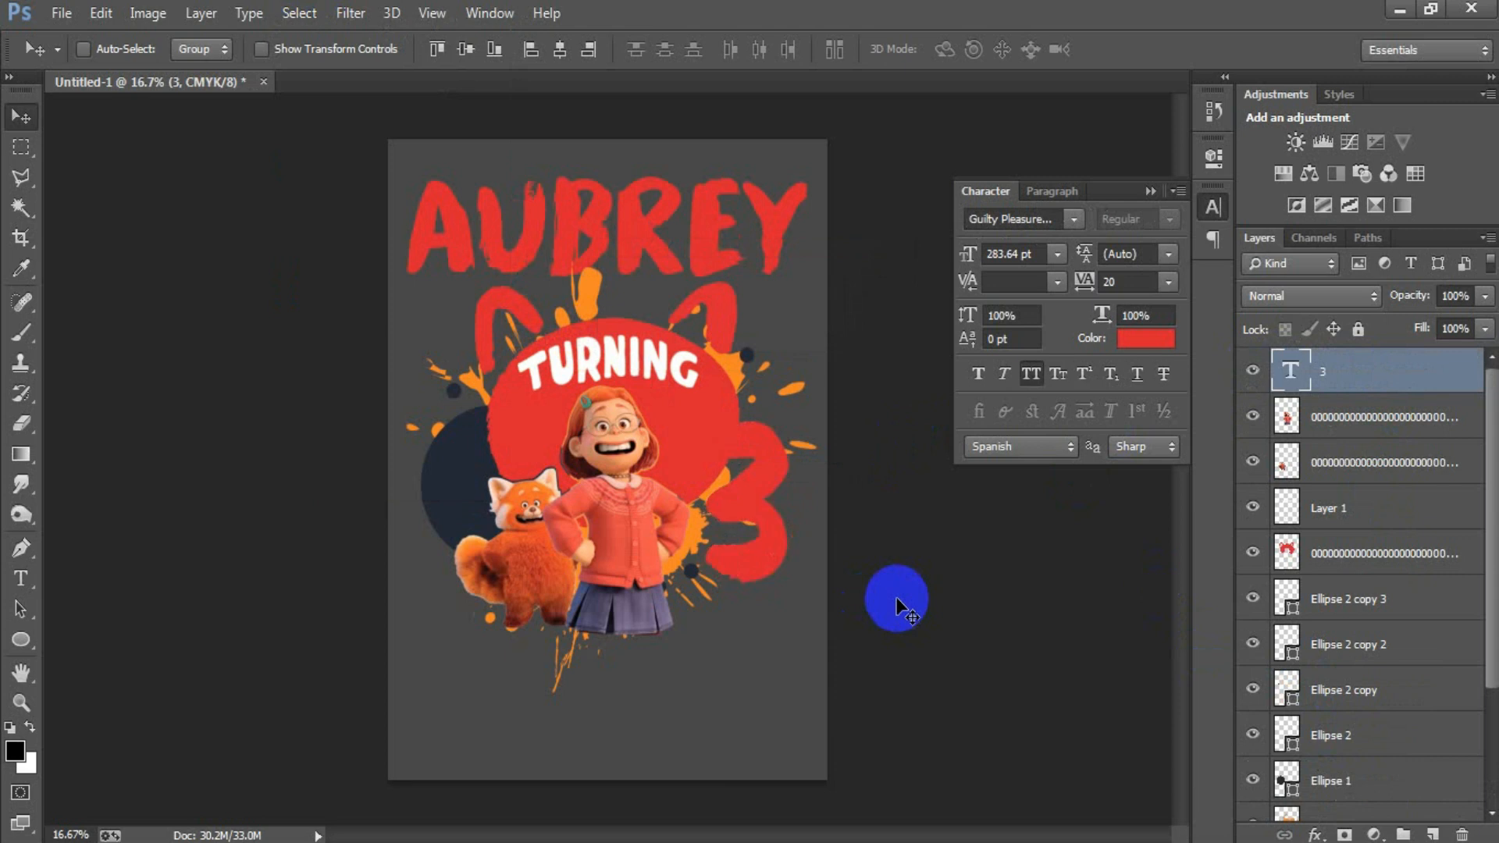
Step: Scale the number 3 to about 87%, shift it away from the girl and rotate it about 7.4° clockwise
key(ctrl+t)
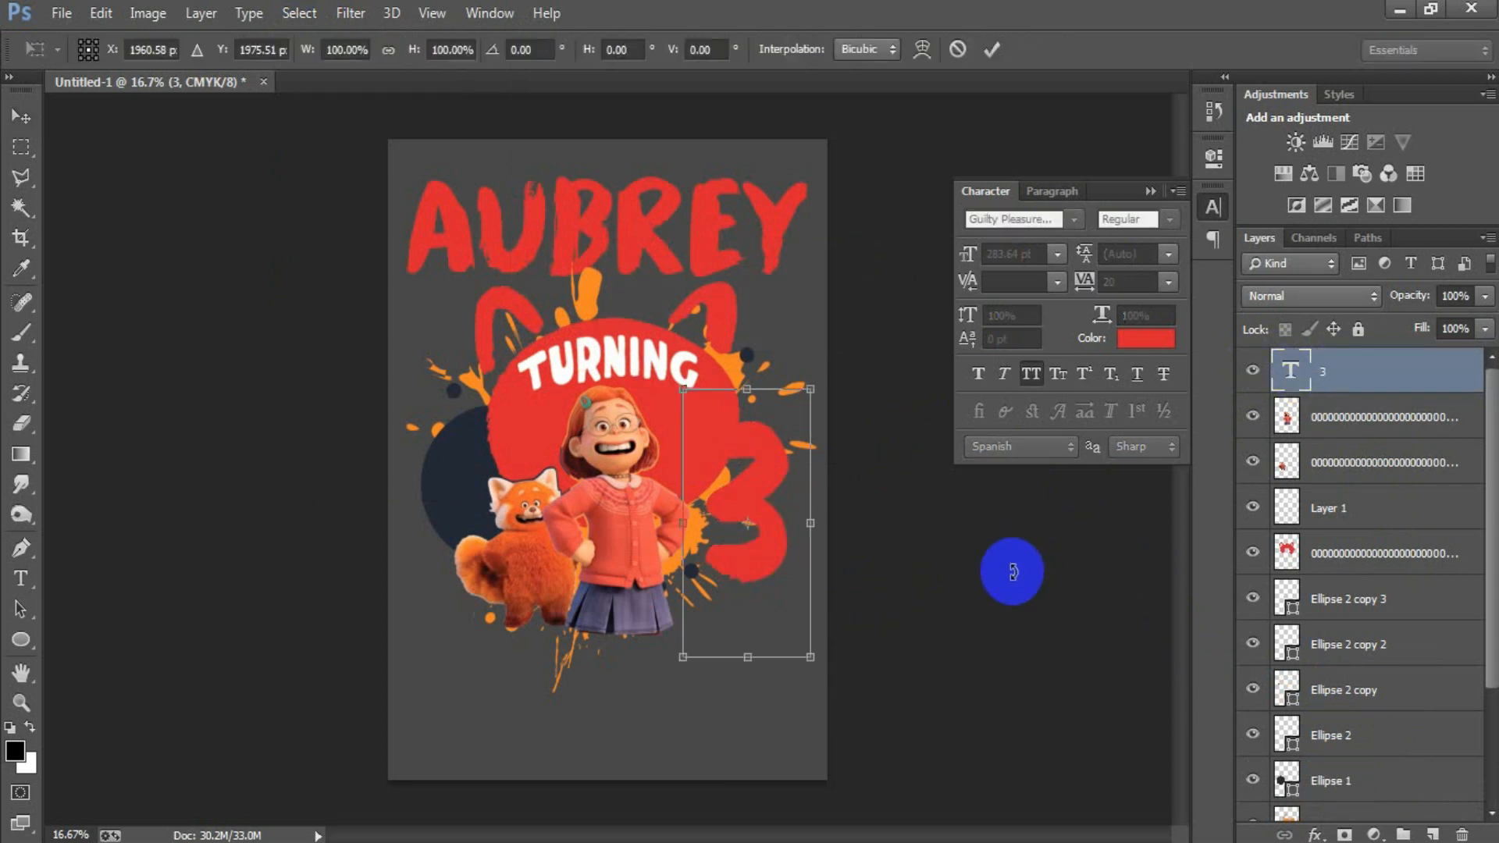
drag(811, 657, 800, 641)
drag(778, 559, 792, 558)
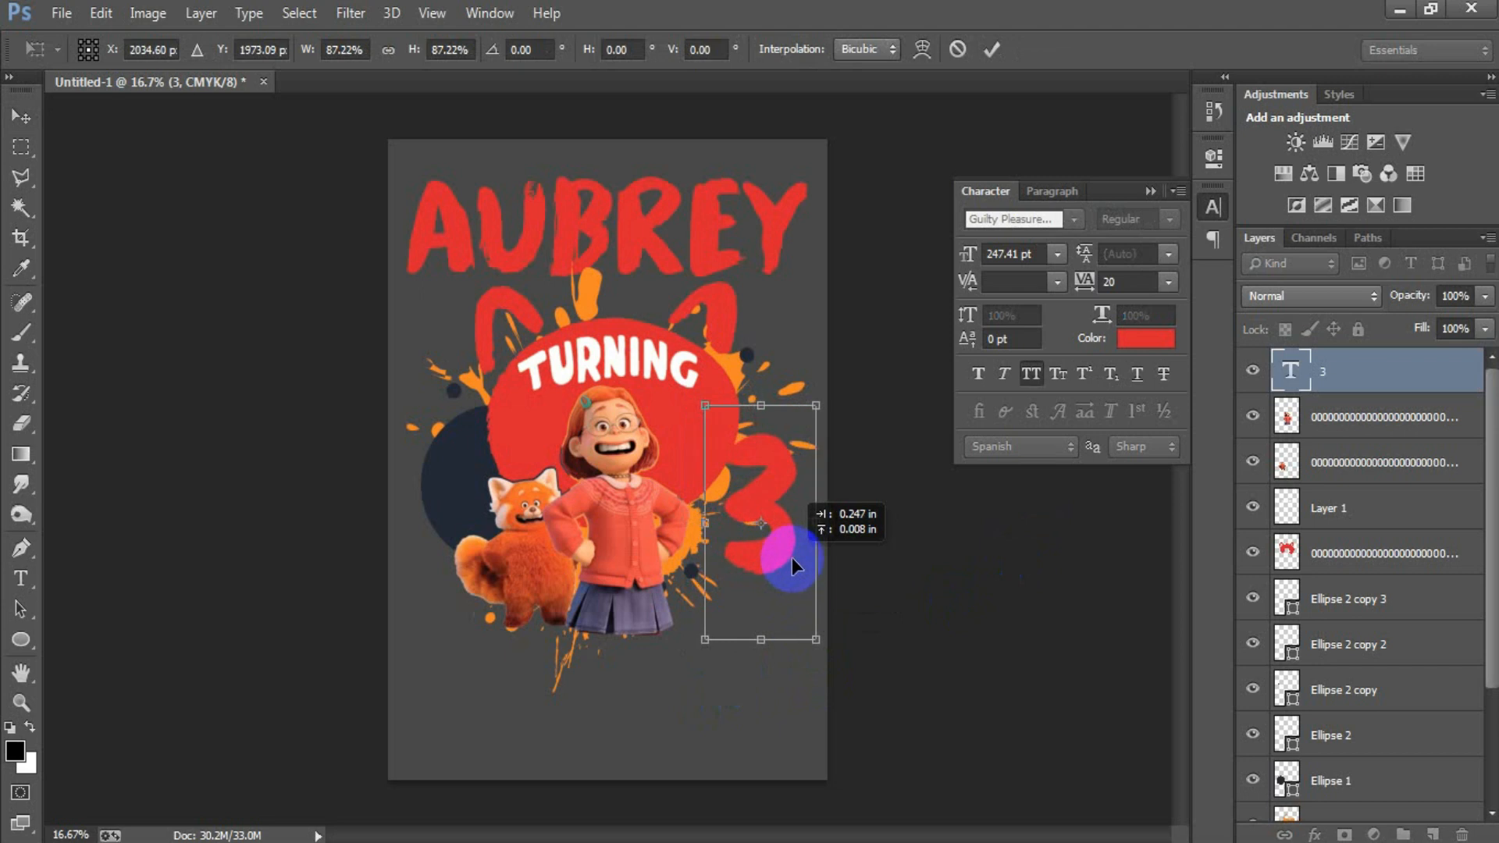
drag(879, 645, 874, 679)
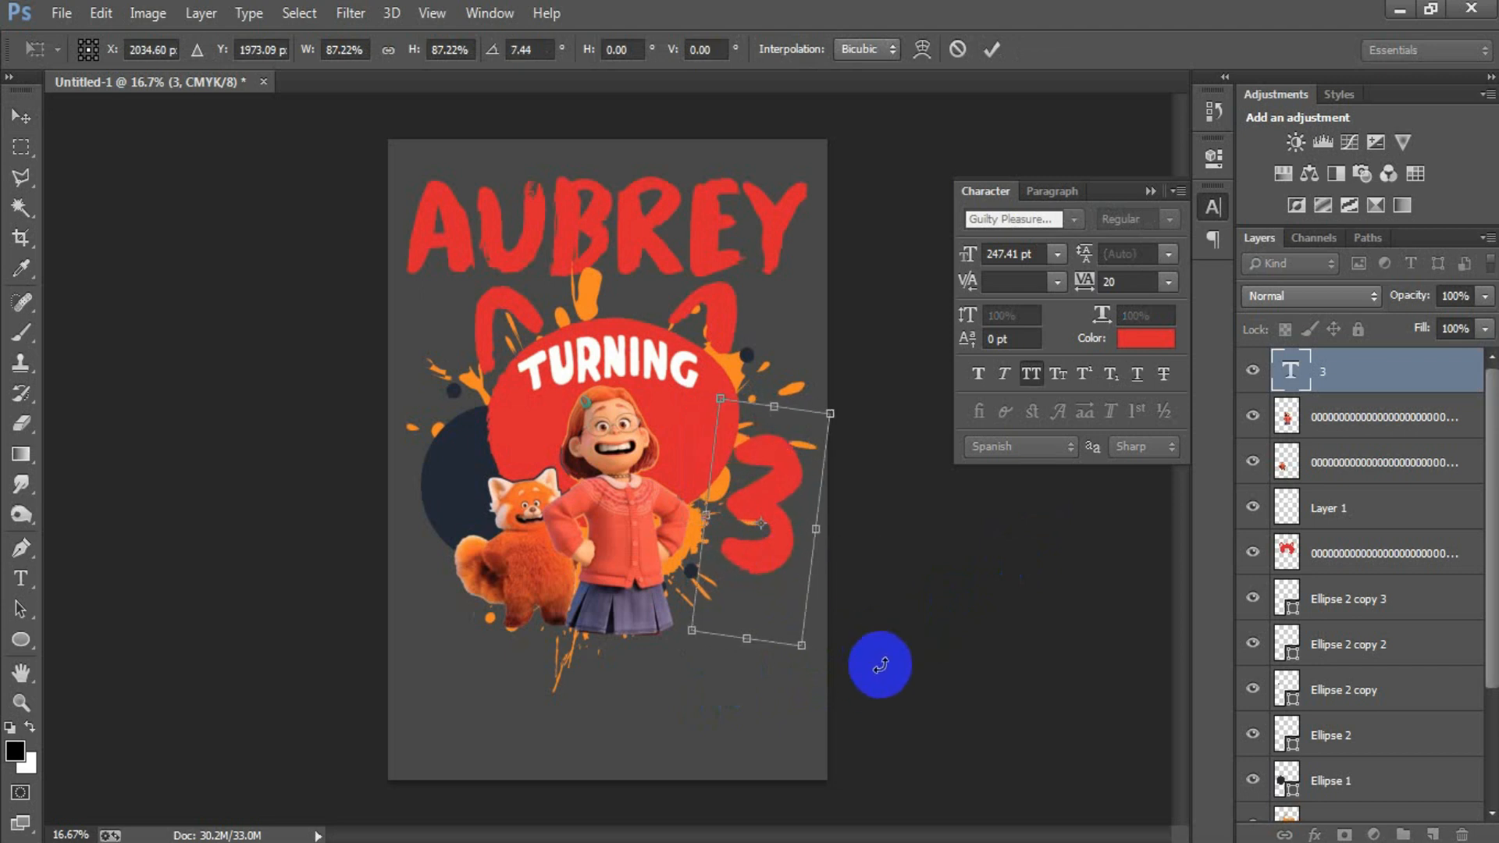
click(991, 49)
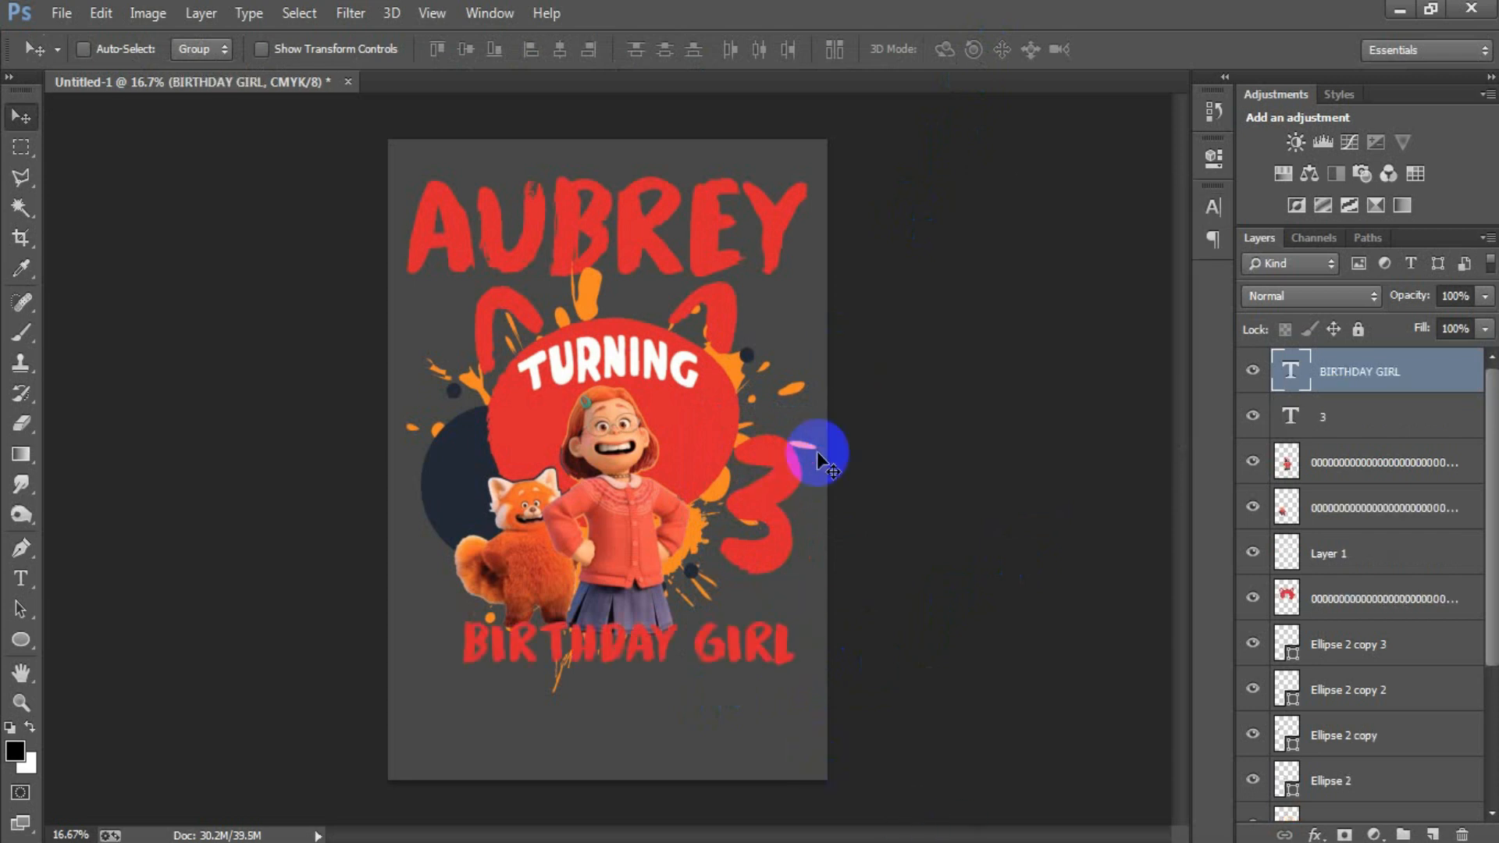
key(ctrl+t)
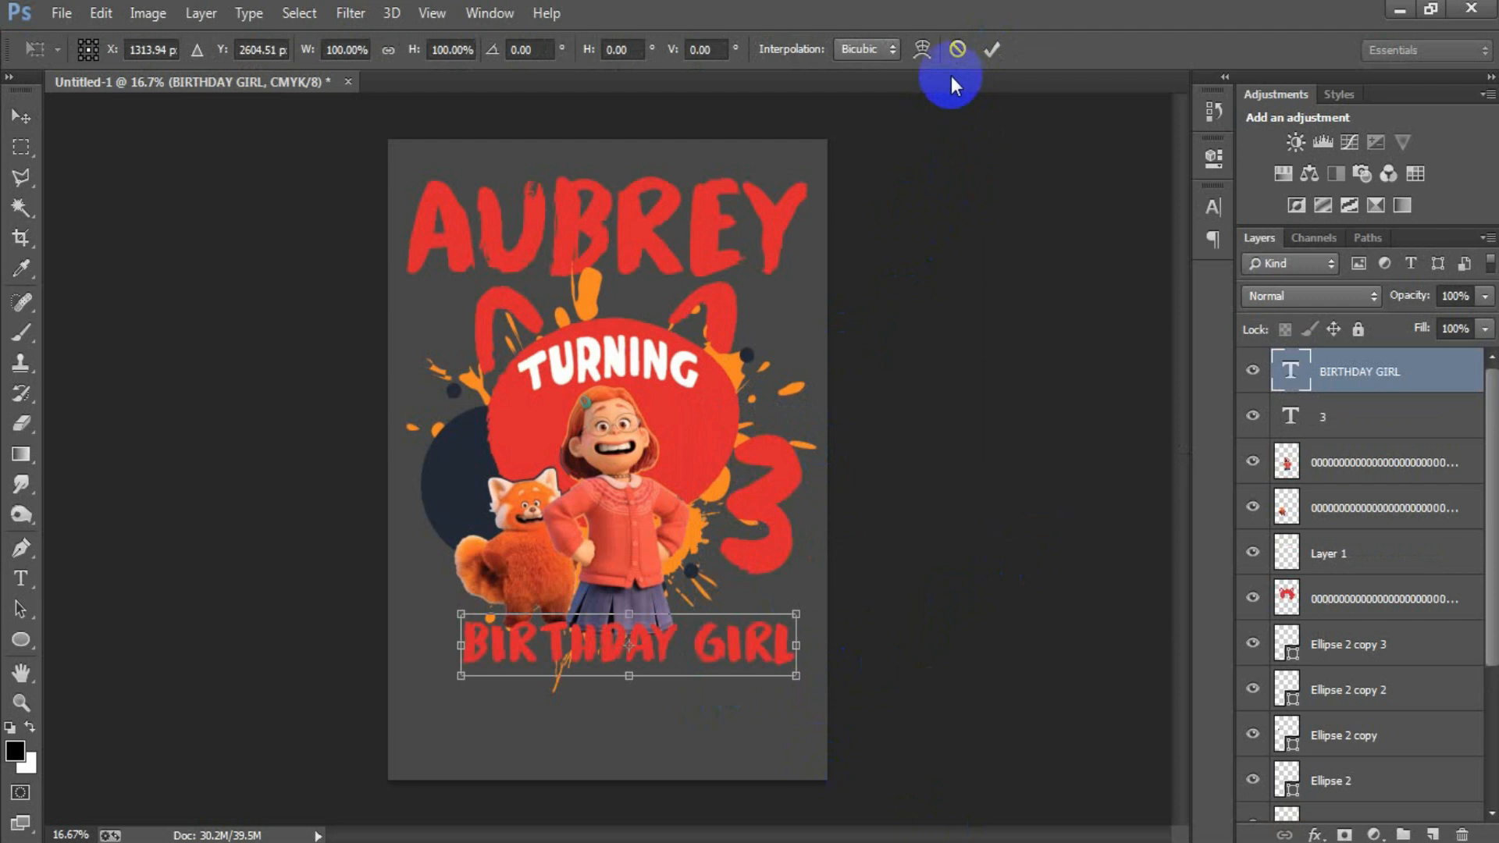
click(921, 49)
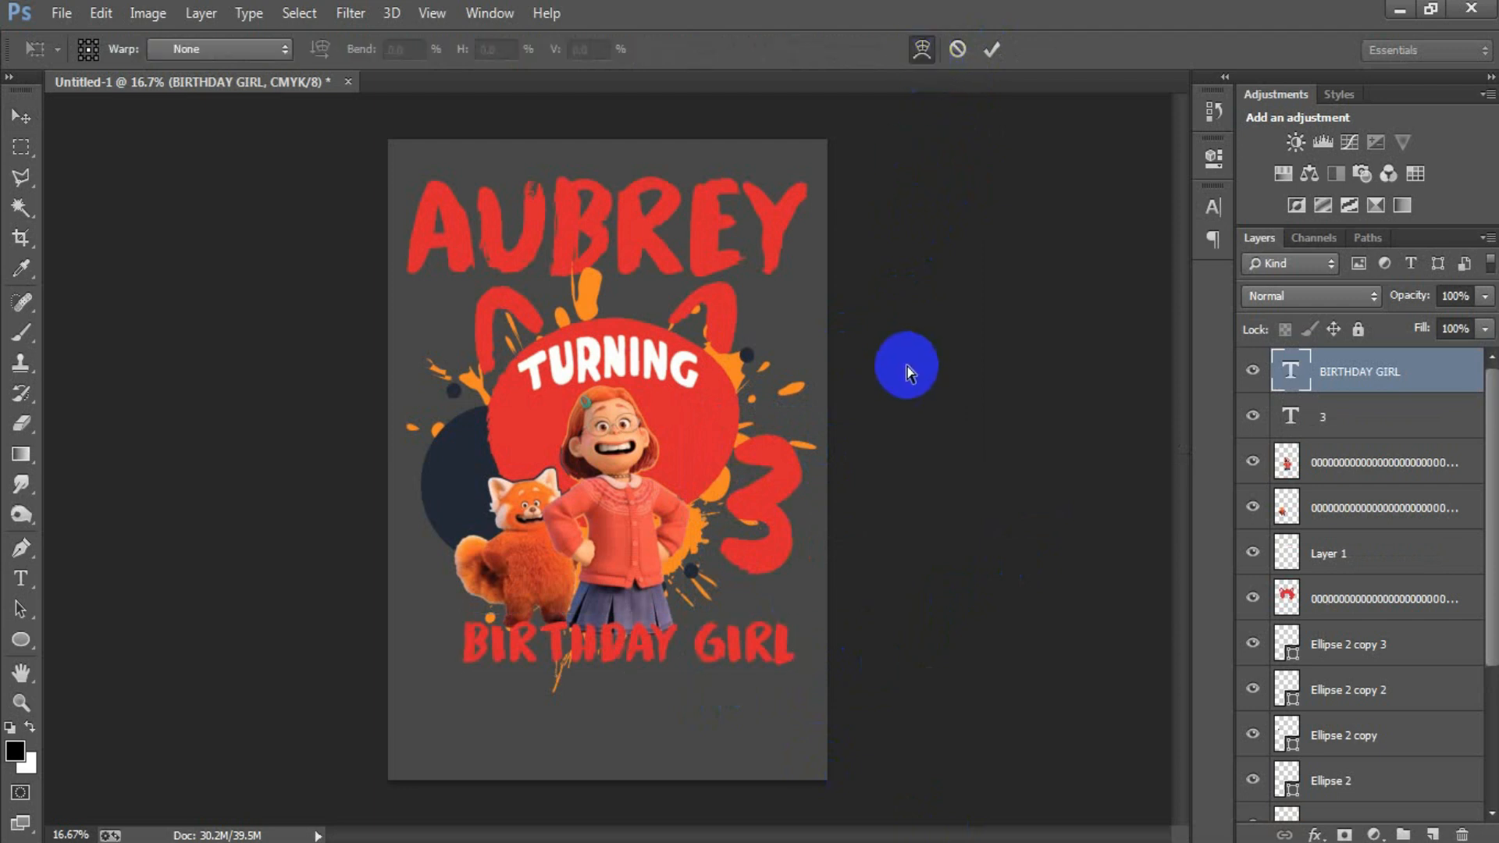
click(22, 117)
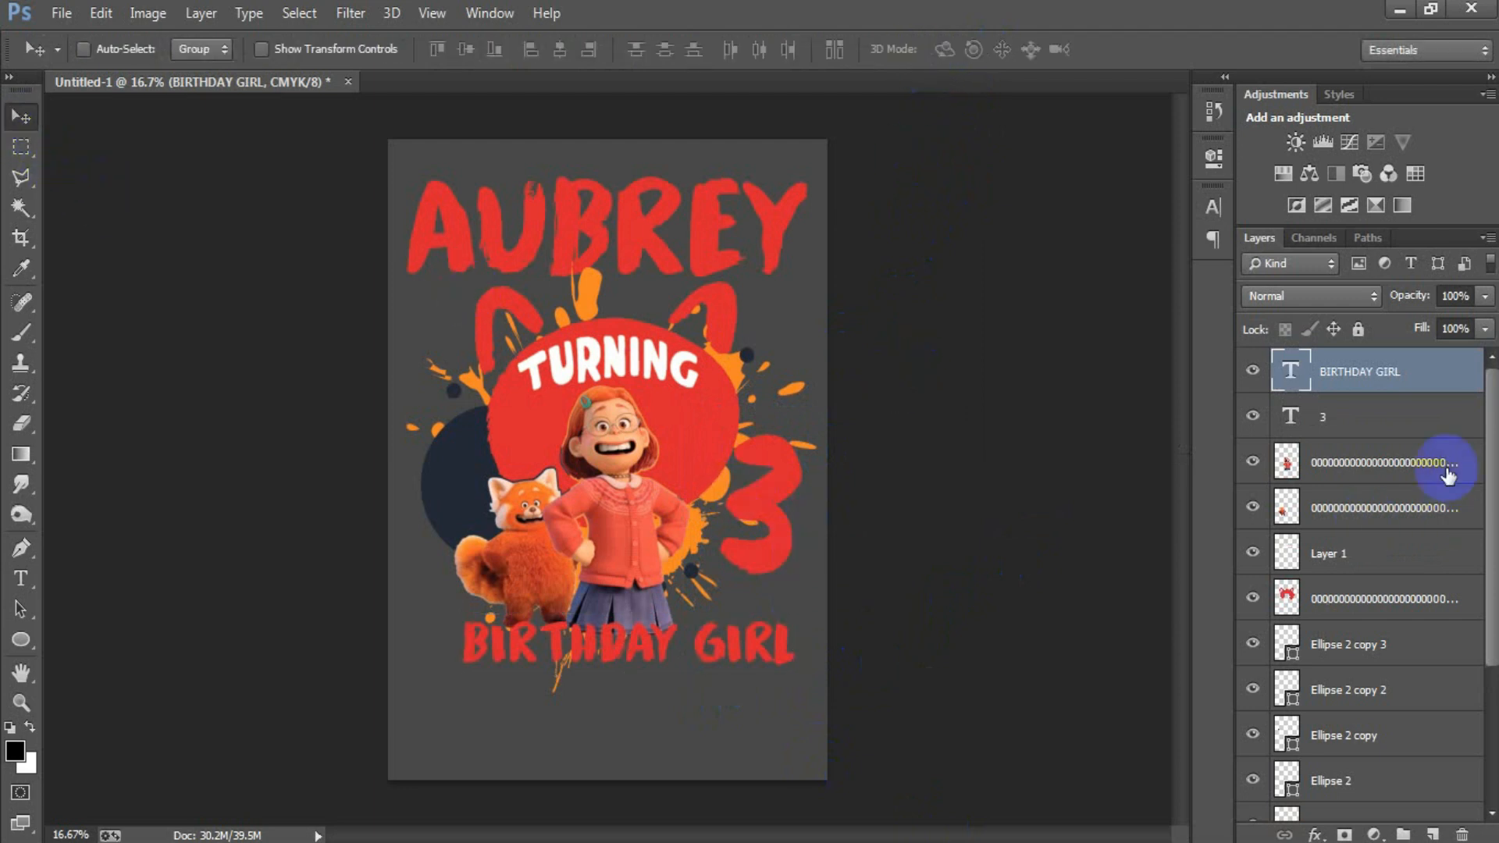
Step: Warp the BIRTHDAY GIRL text with a horizontal Arc style and a bend of +14%
double_click(1290, 372)
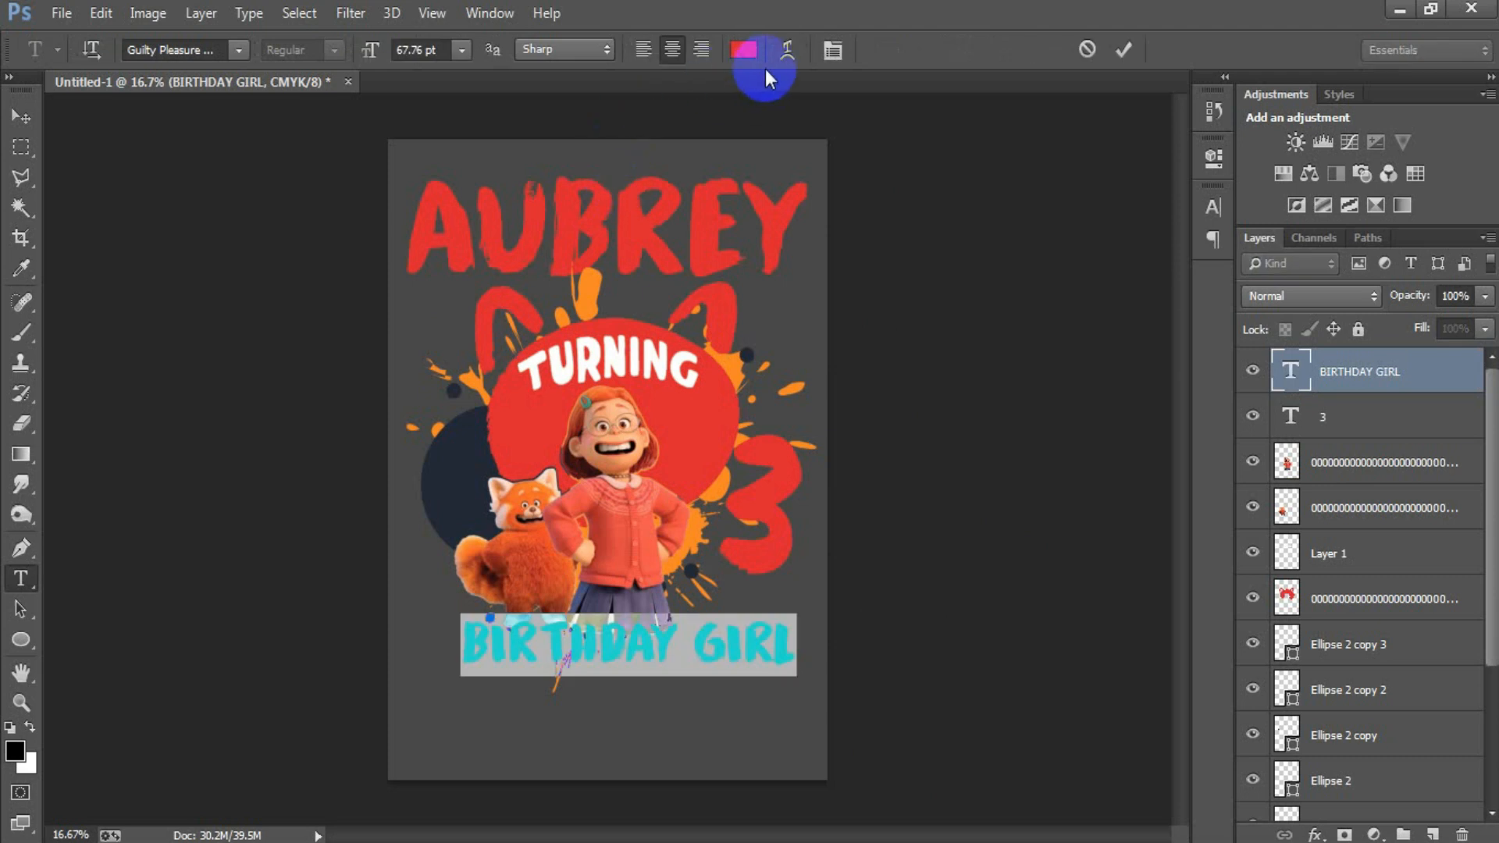
click(787, 49)
click(787, 232)
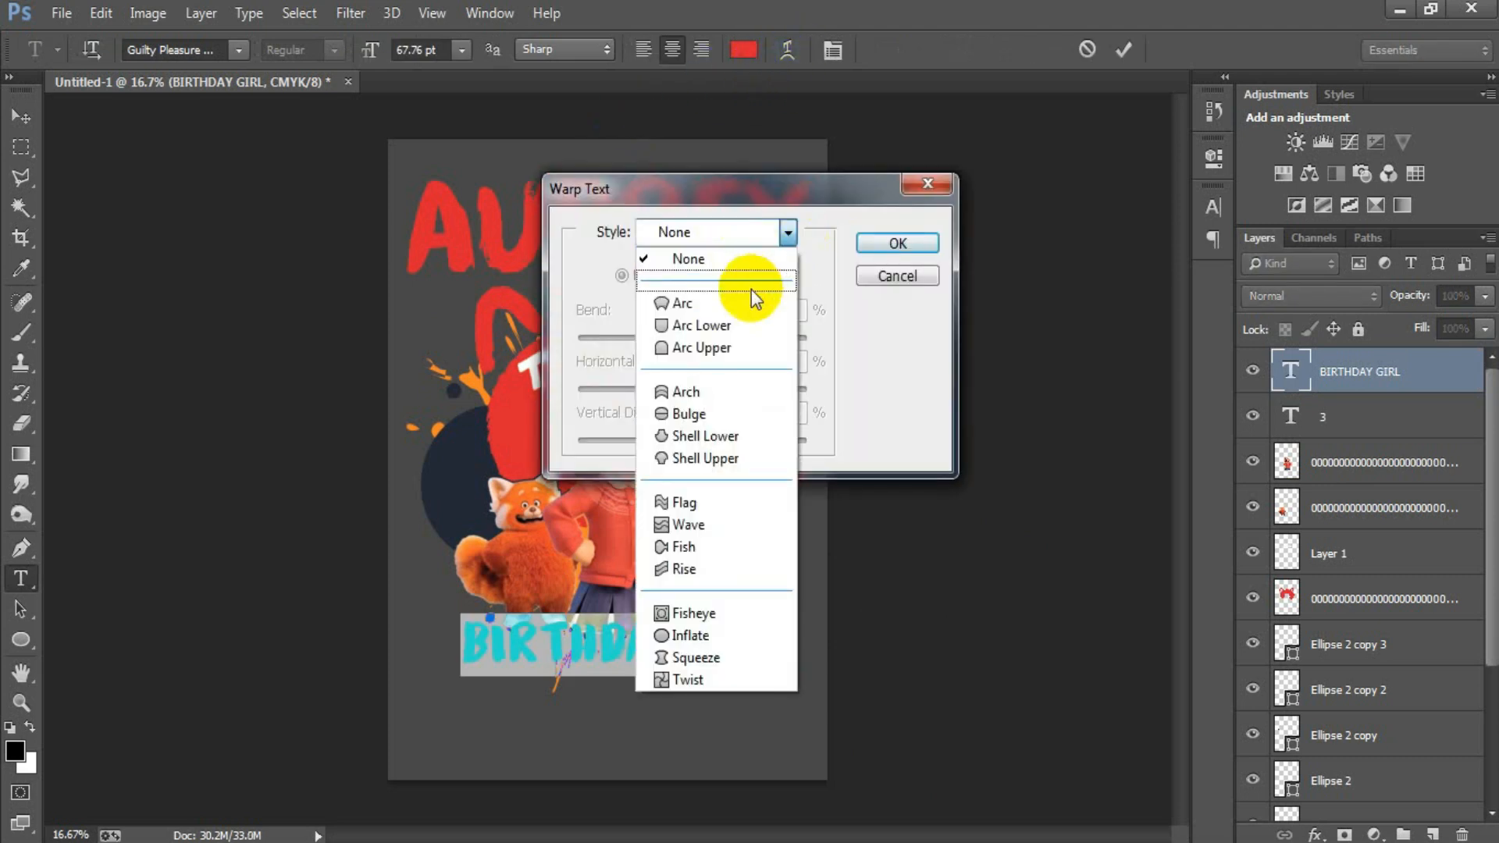
click(726, 304)
drag(749, 337, 709, 339)
click(882, 245)
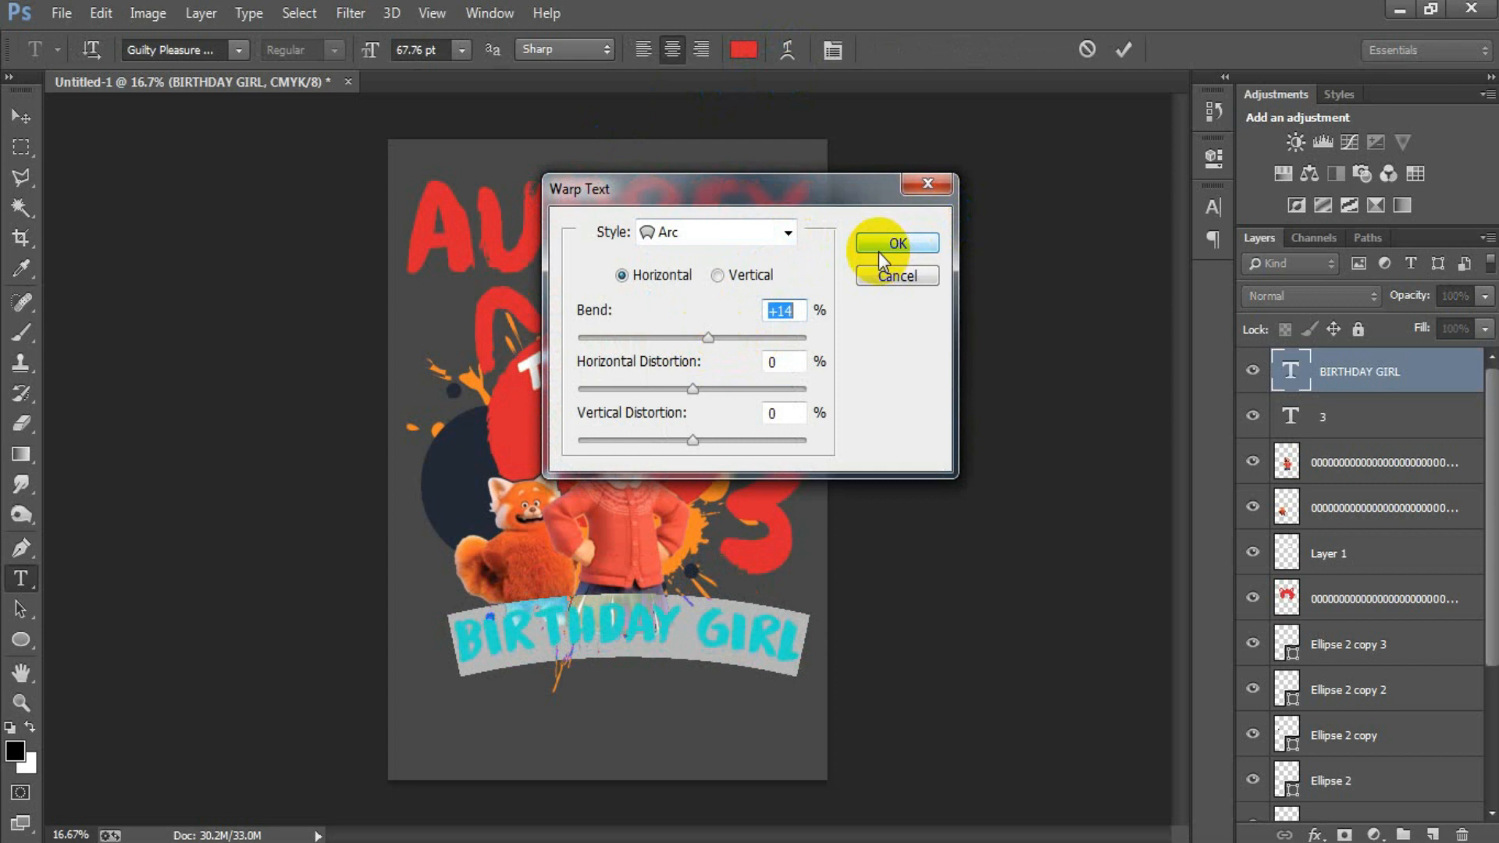
click(1122, 52)
key(v)
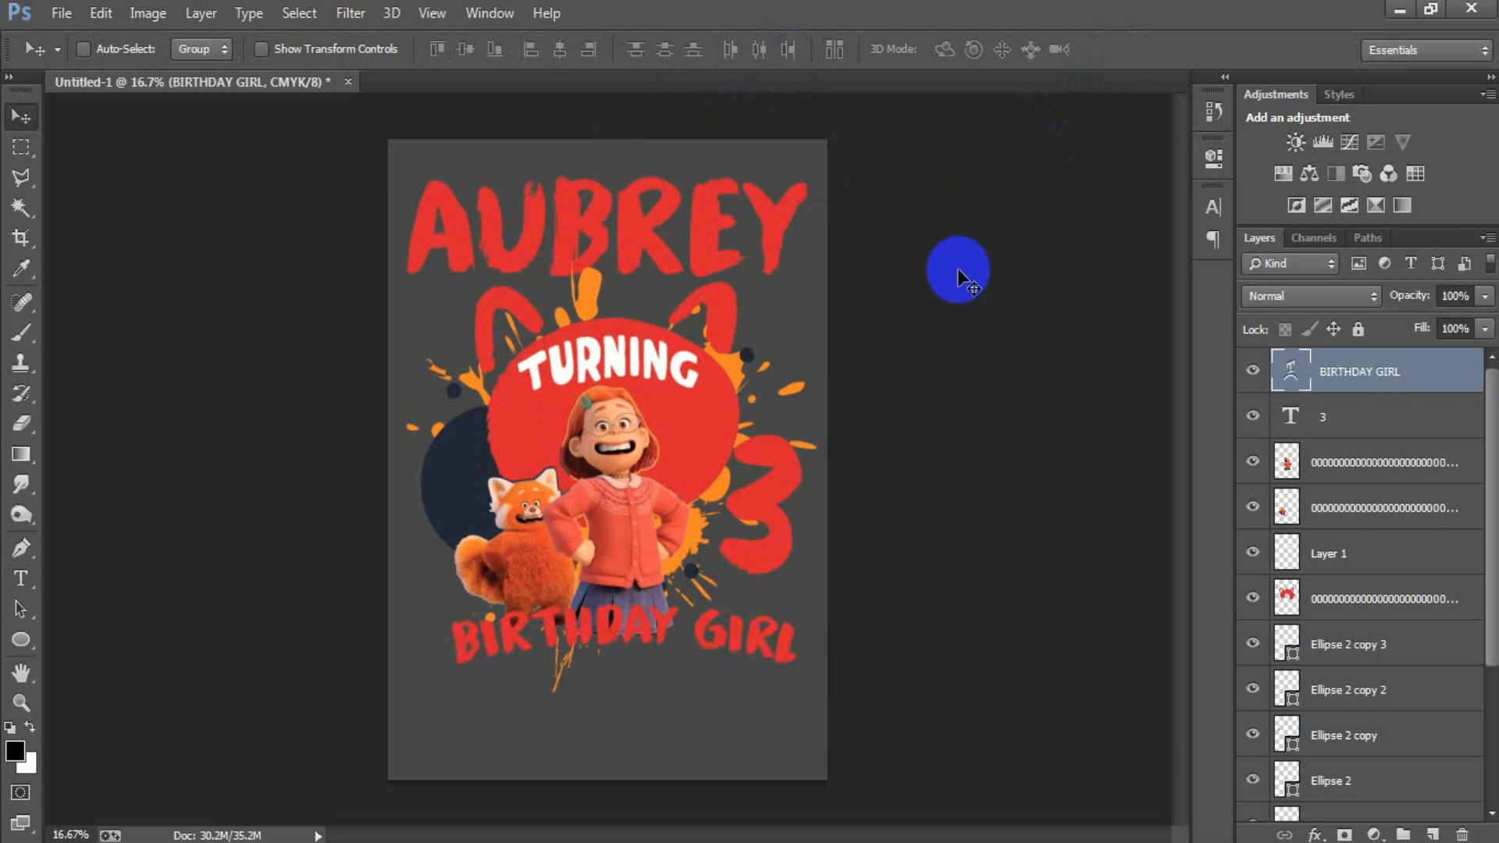
Step: Draw a horizontal line about 2214 px long below the BIRTHDAY GIRL text on a new layer, 10 px high
click(1434, 834)
drag(20, 639, 93, 723)
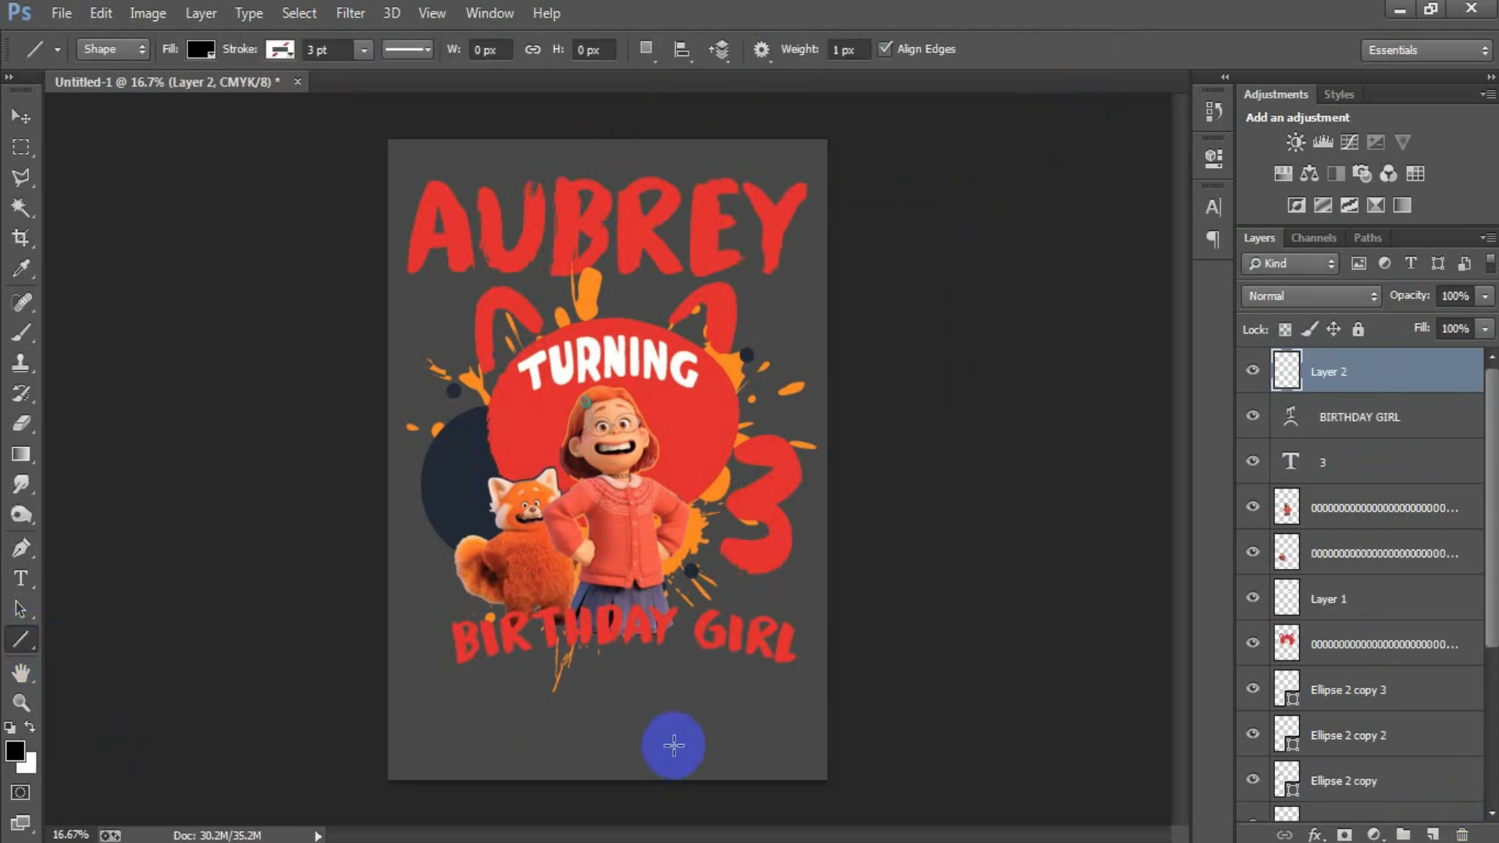
drag(407, 696, 810, 697)
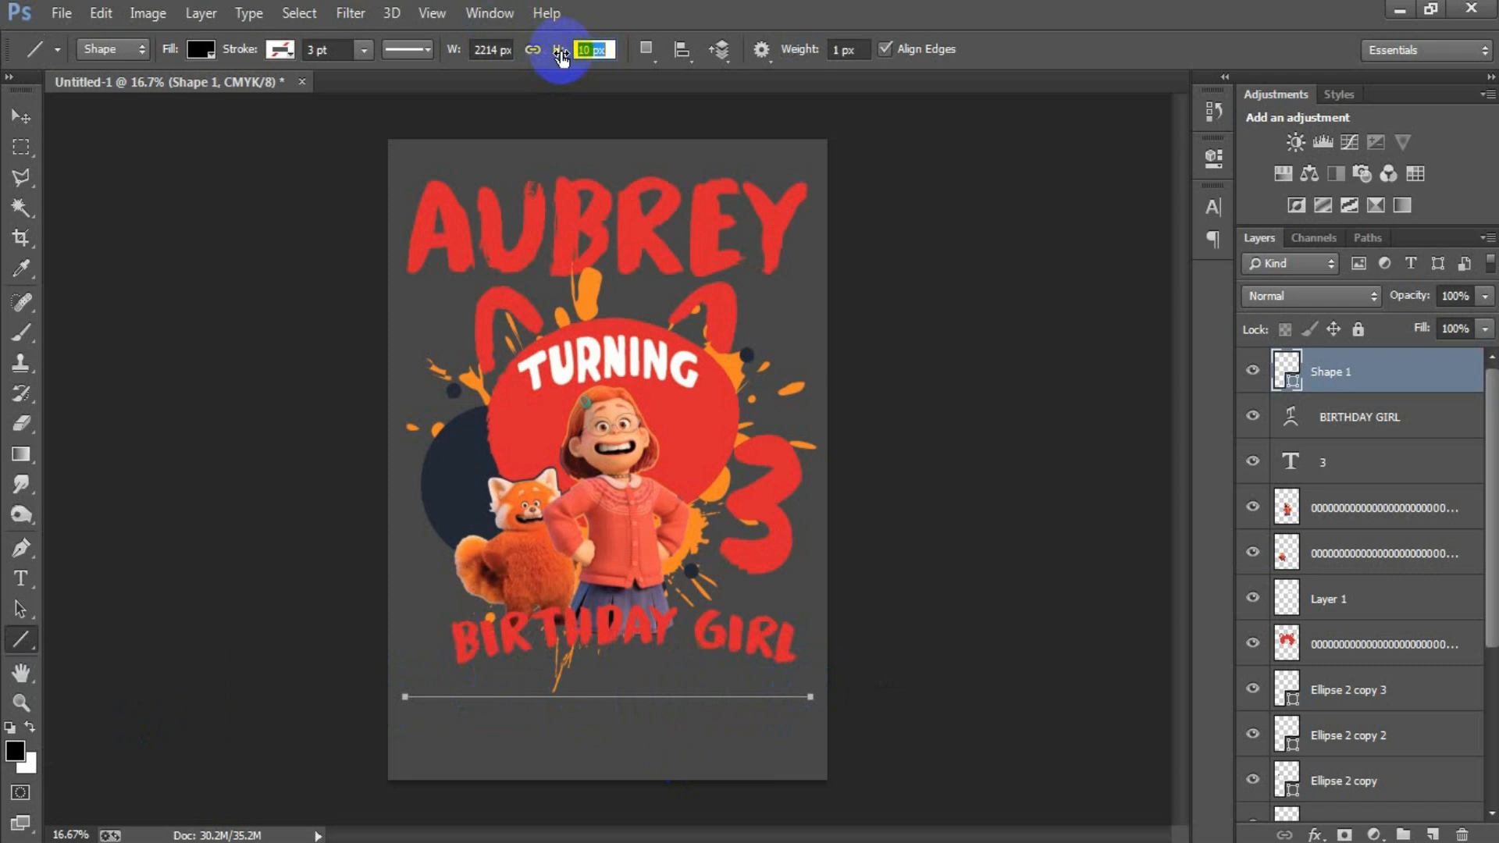
click(28, 116)
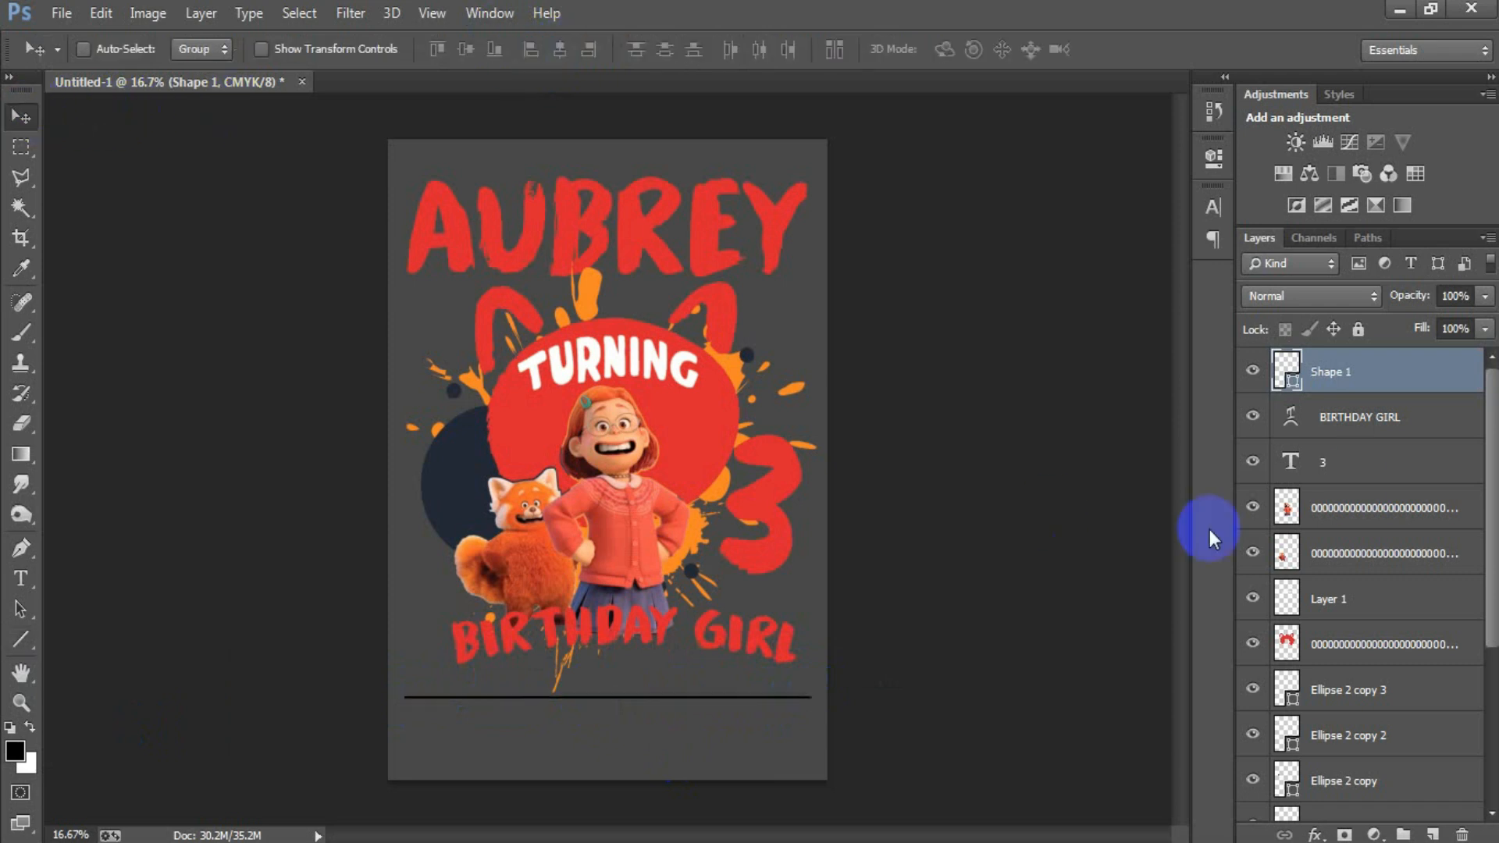
Step: Fill the line below BIRTHDAY GIRL with the red head's sampled red #d9242f
double_click(1282, 379)
click(539, 442)
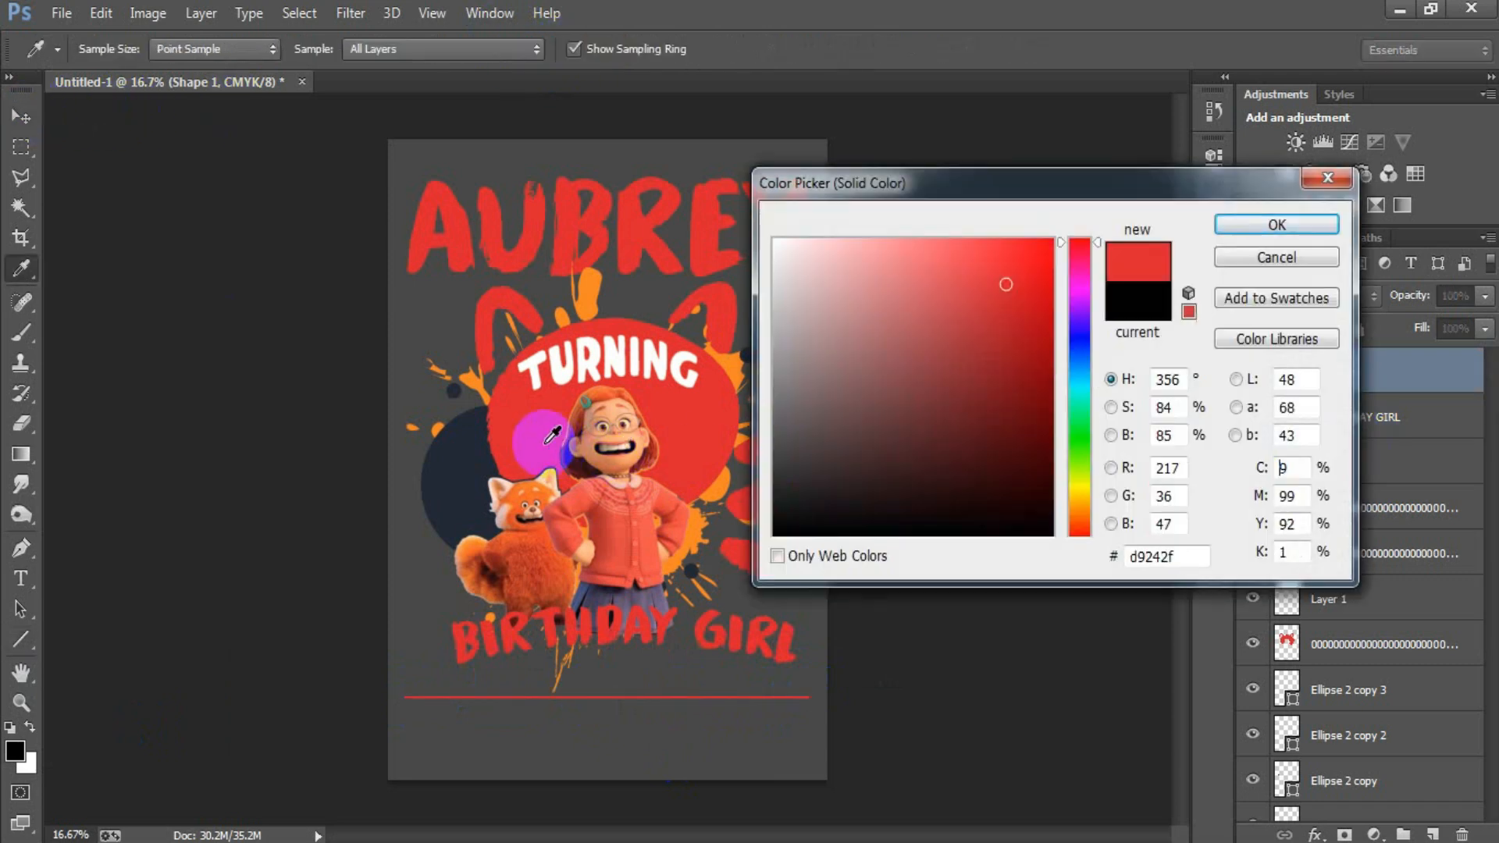
click(1255, 227)
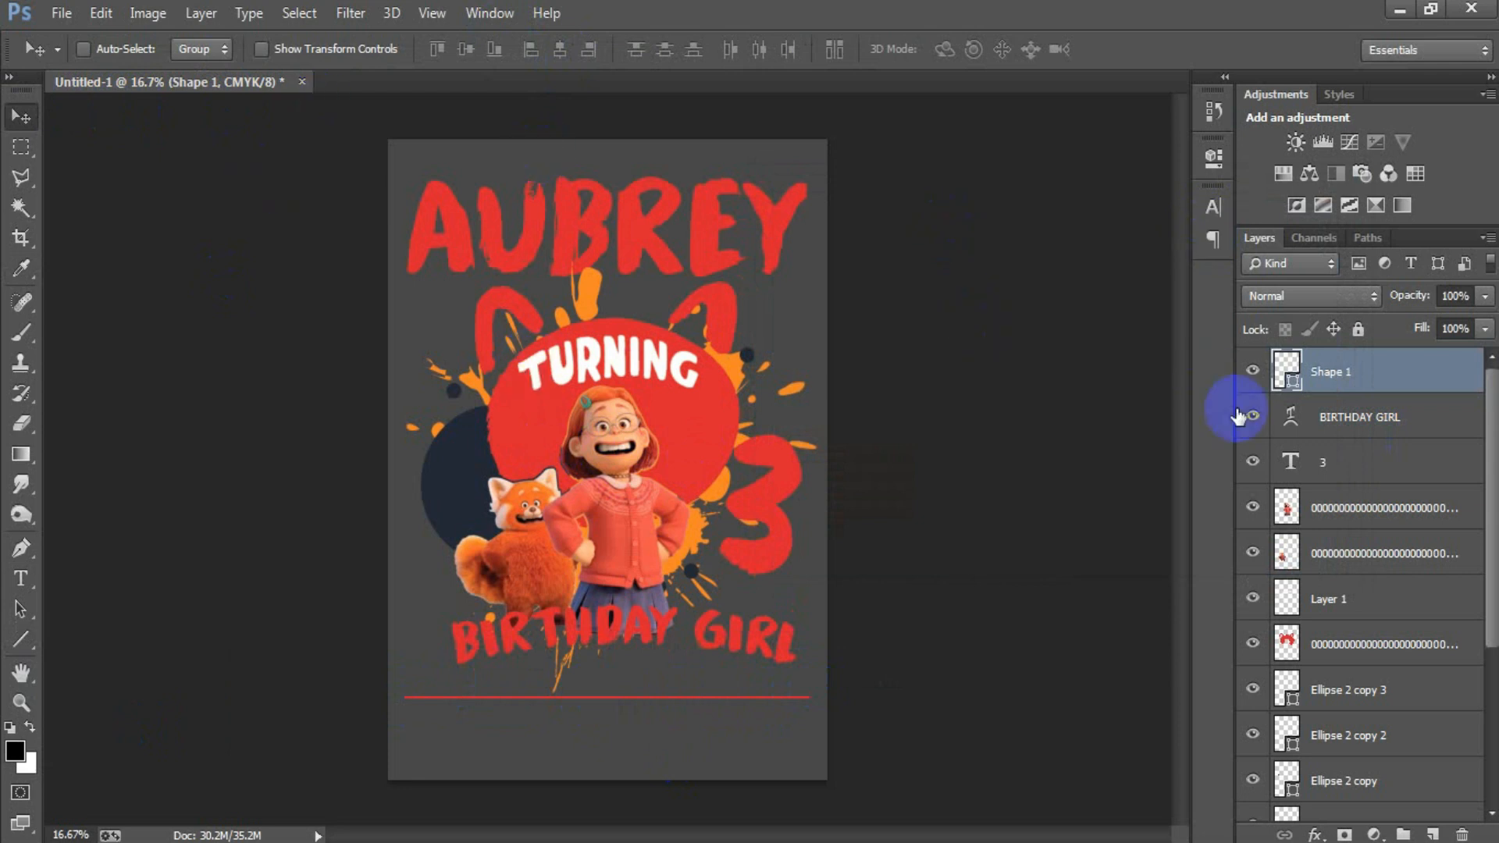
Step: Warp the red line below BIRTHDAY GIRL with the Arc style and a bend of about 22.9%, and apply the transformation
key(ctrl+t)
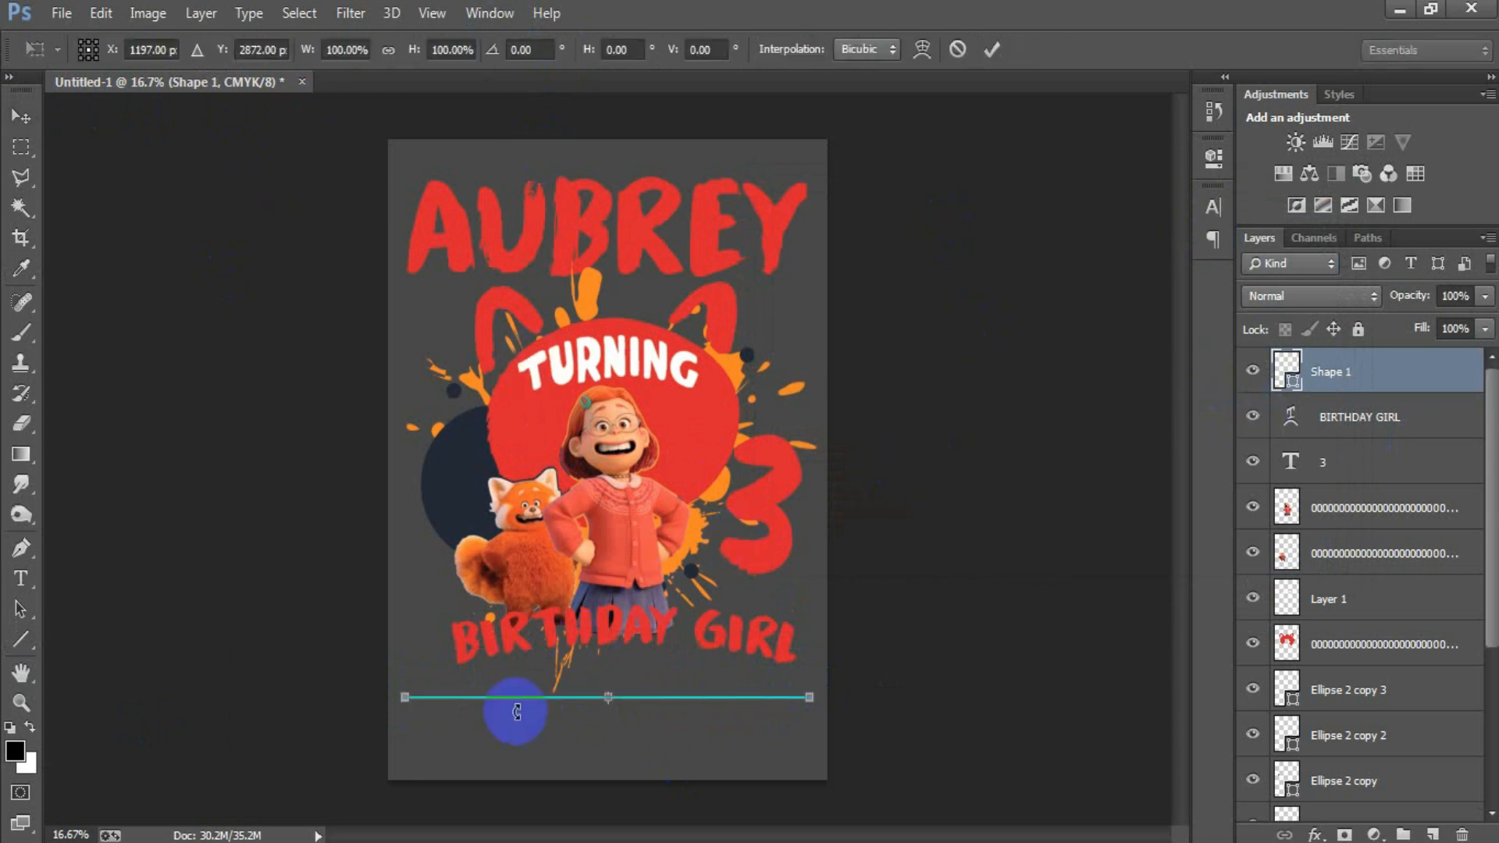
right_click(527, 707)
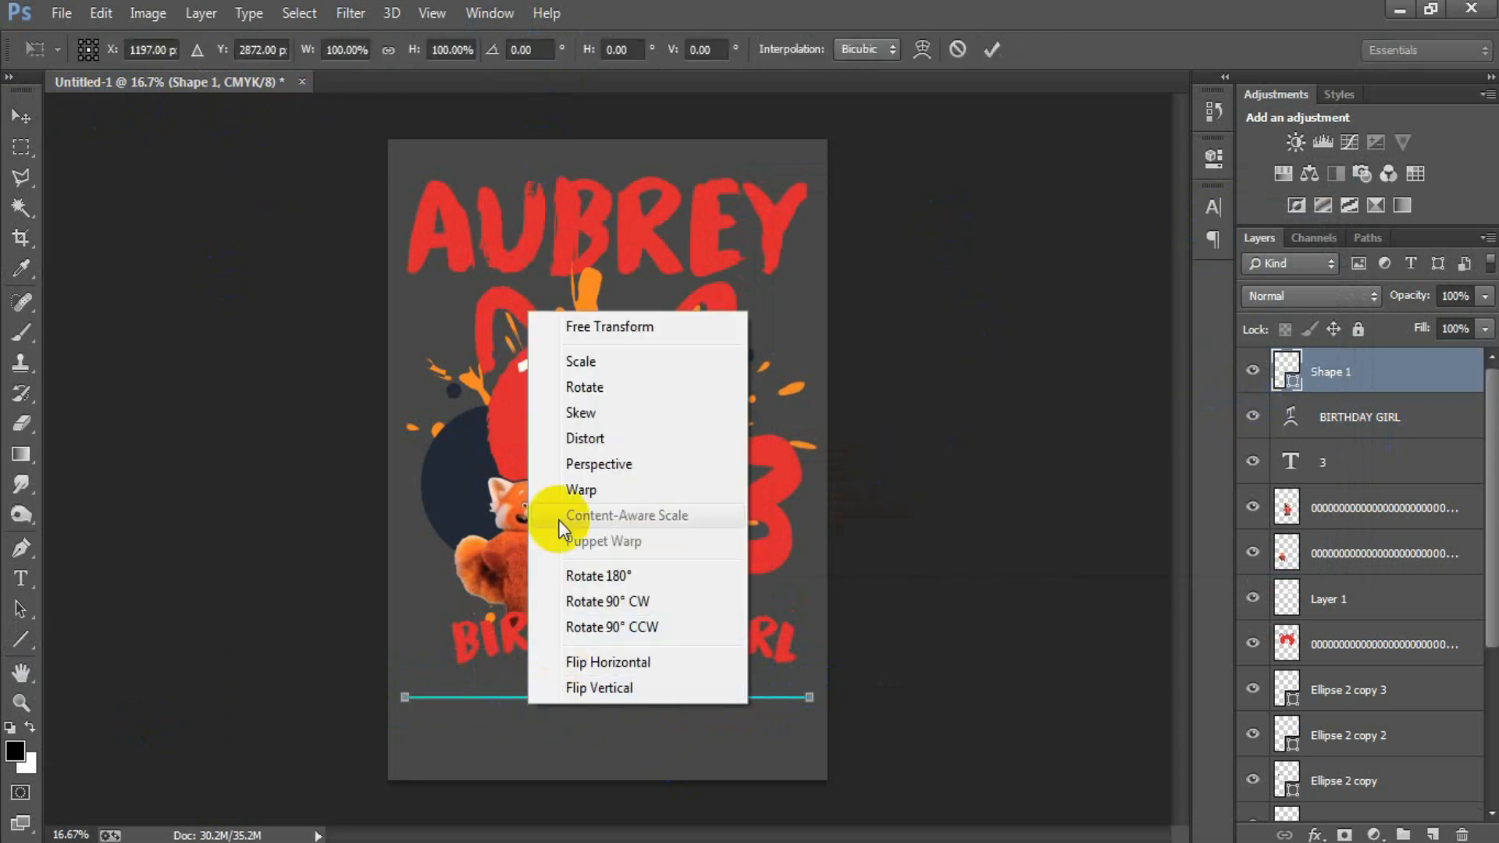
click(537, 490)
click(268, 54)
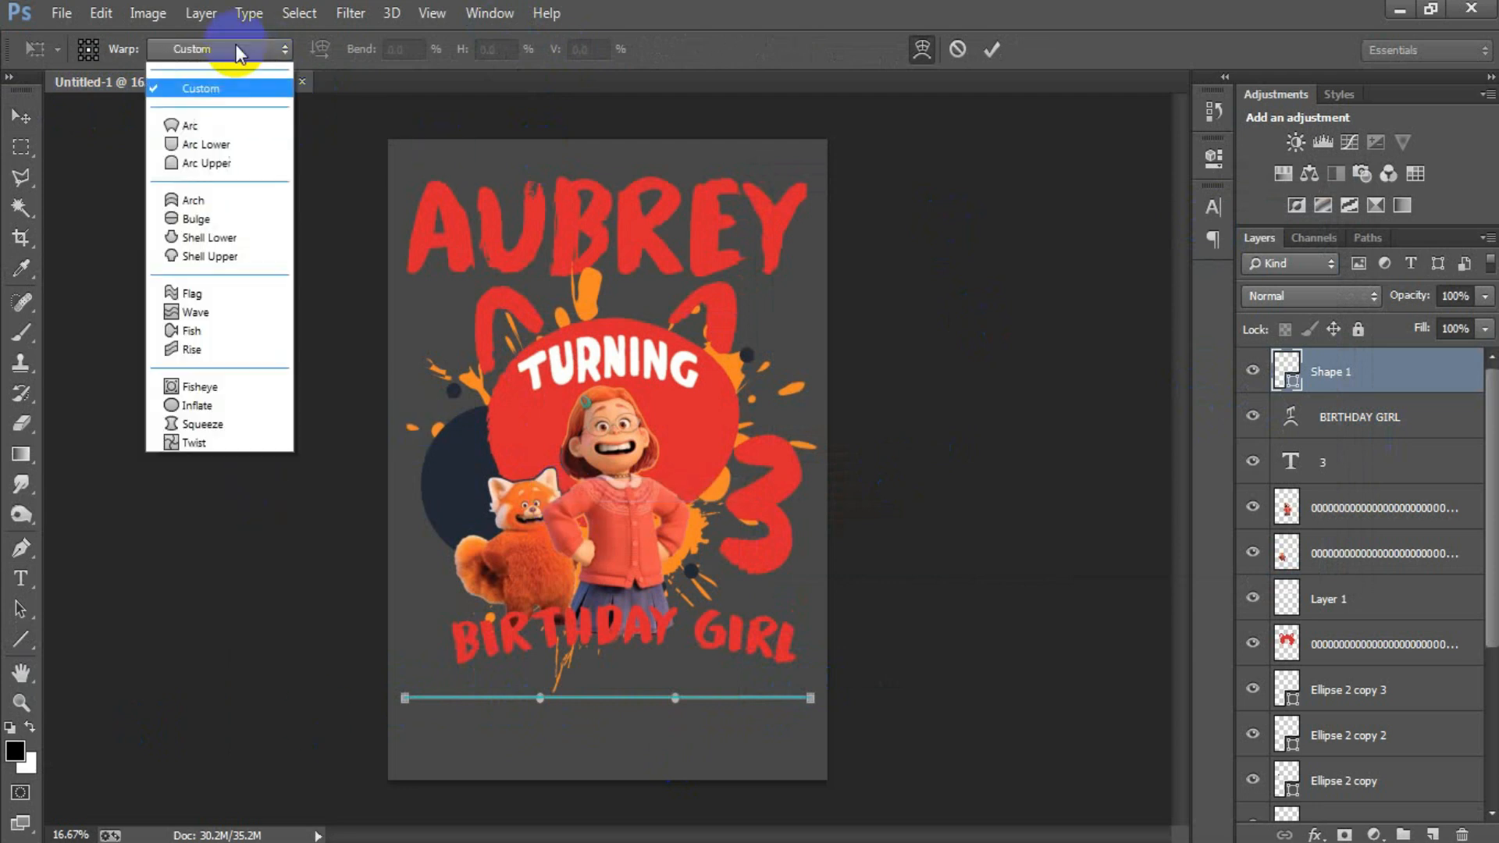
click(183, 143)
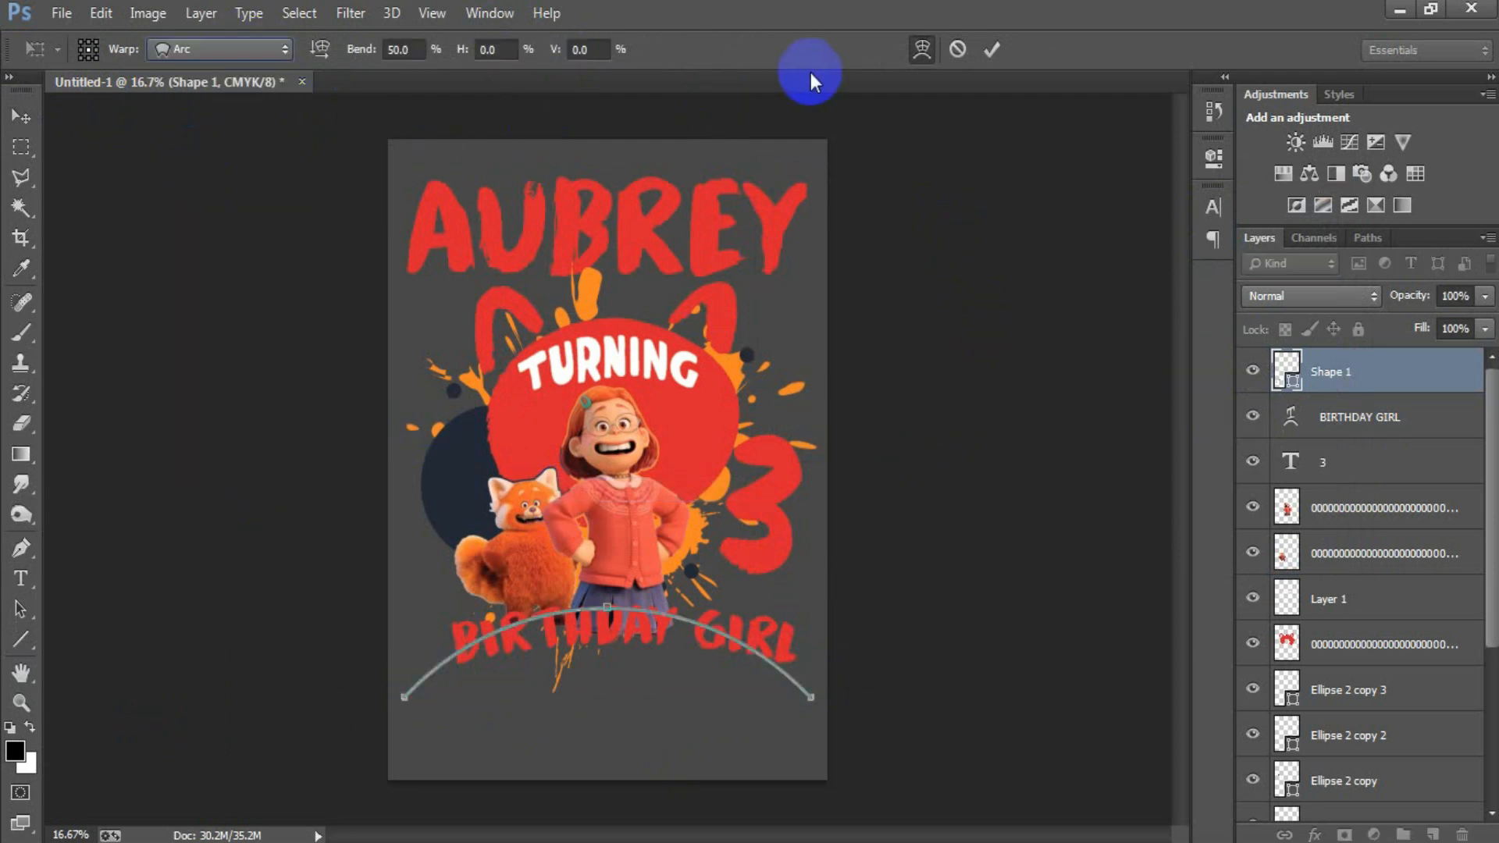
drag(360, 51, 92, 54)
drag(361, 53, 337, 51)
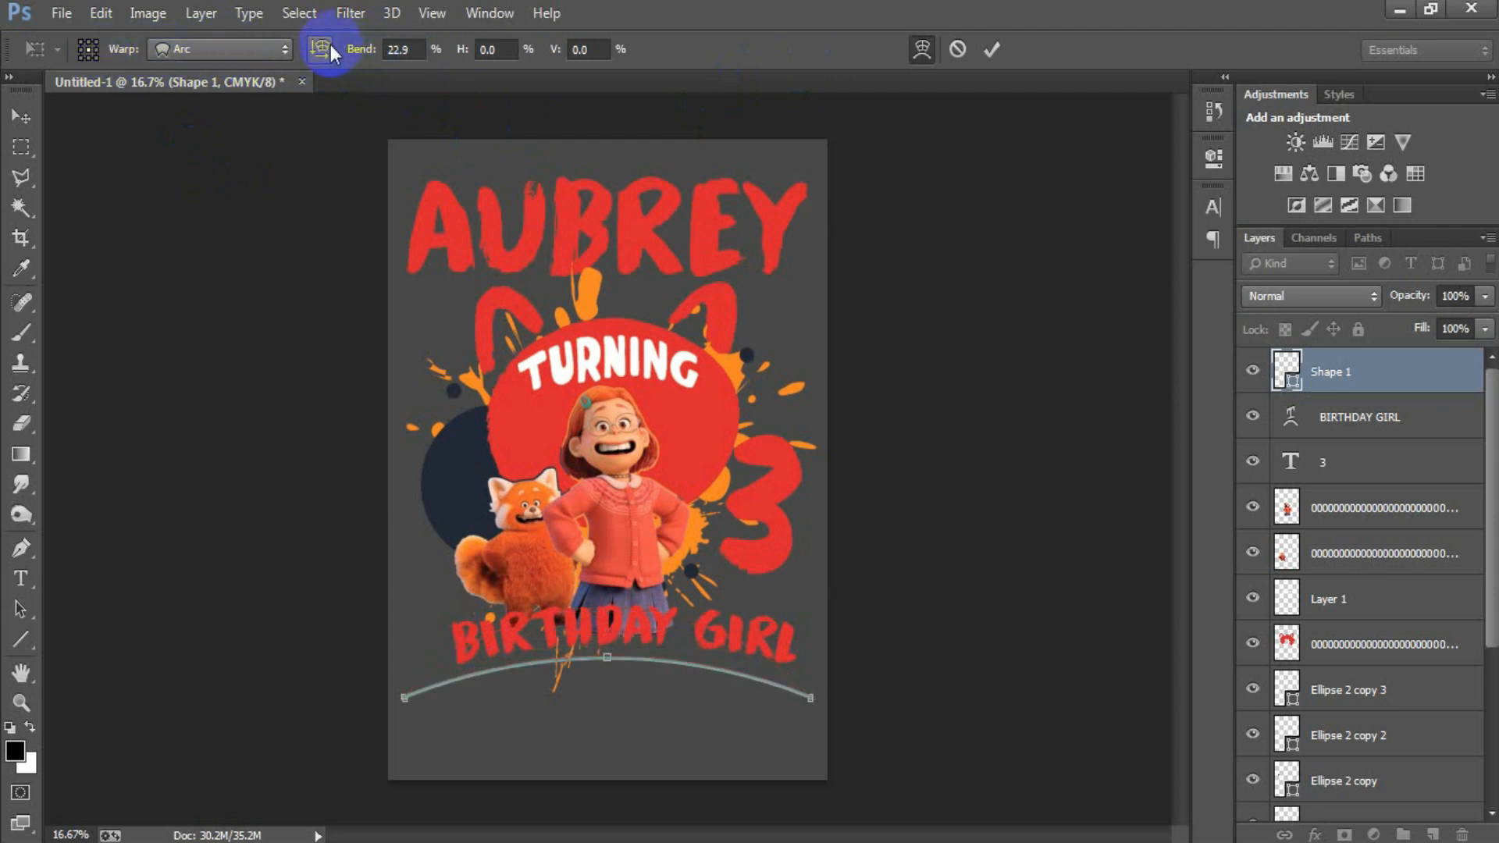
click(20, 116)
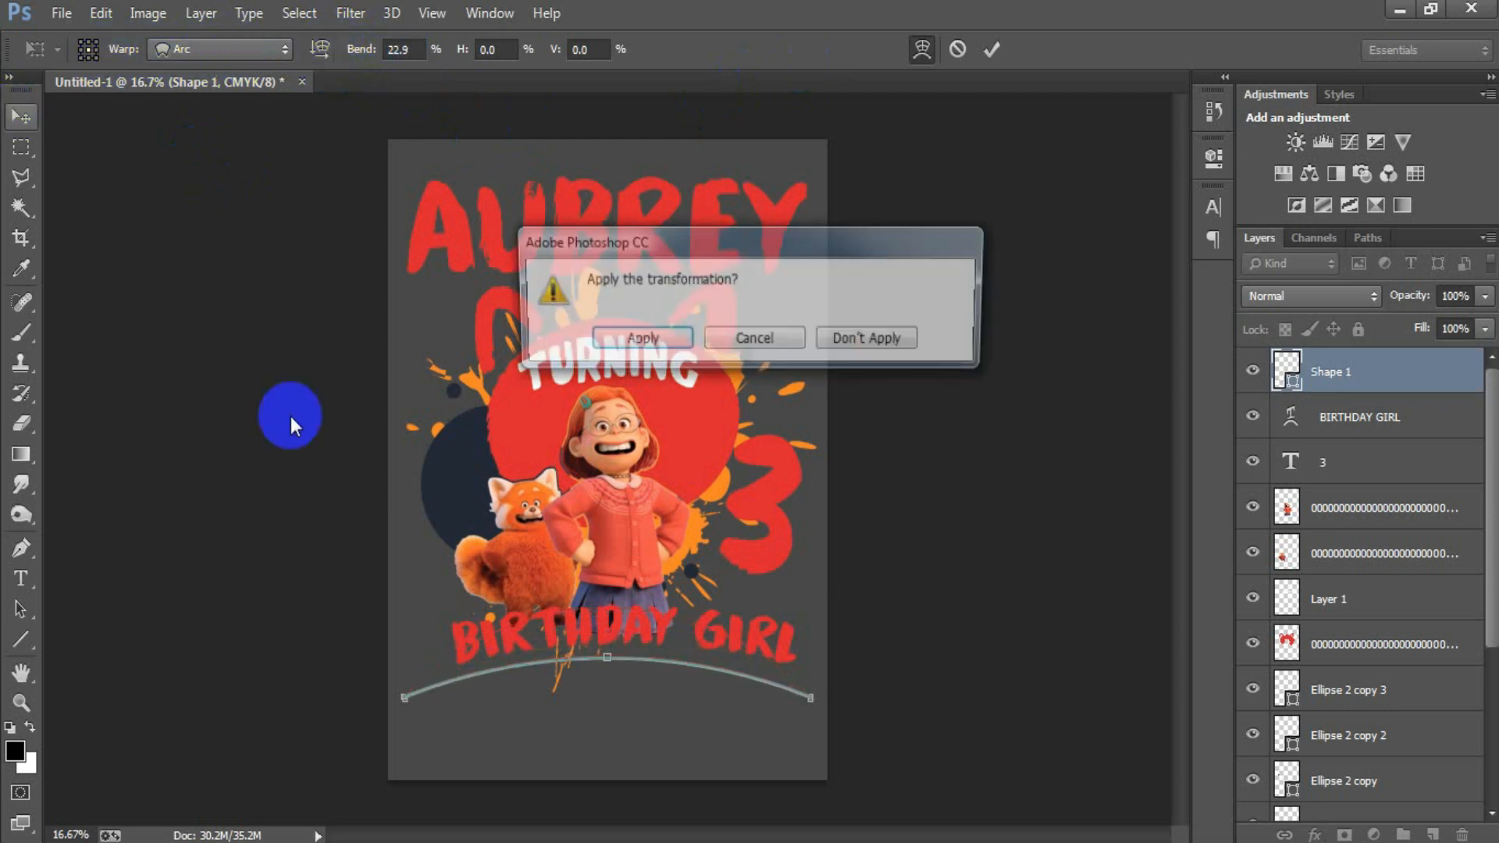
click(629, 347)
Step: Centre the arched line under BIRTHDAY GIRL and scale it to about 82% width and 43% height to follow the text's curve
drag(621, 666, 635, 661)
key(ctrl+t)
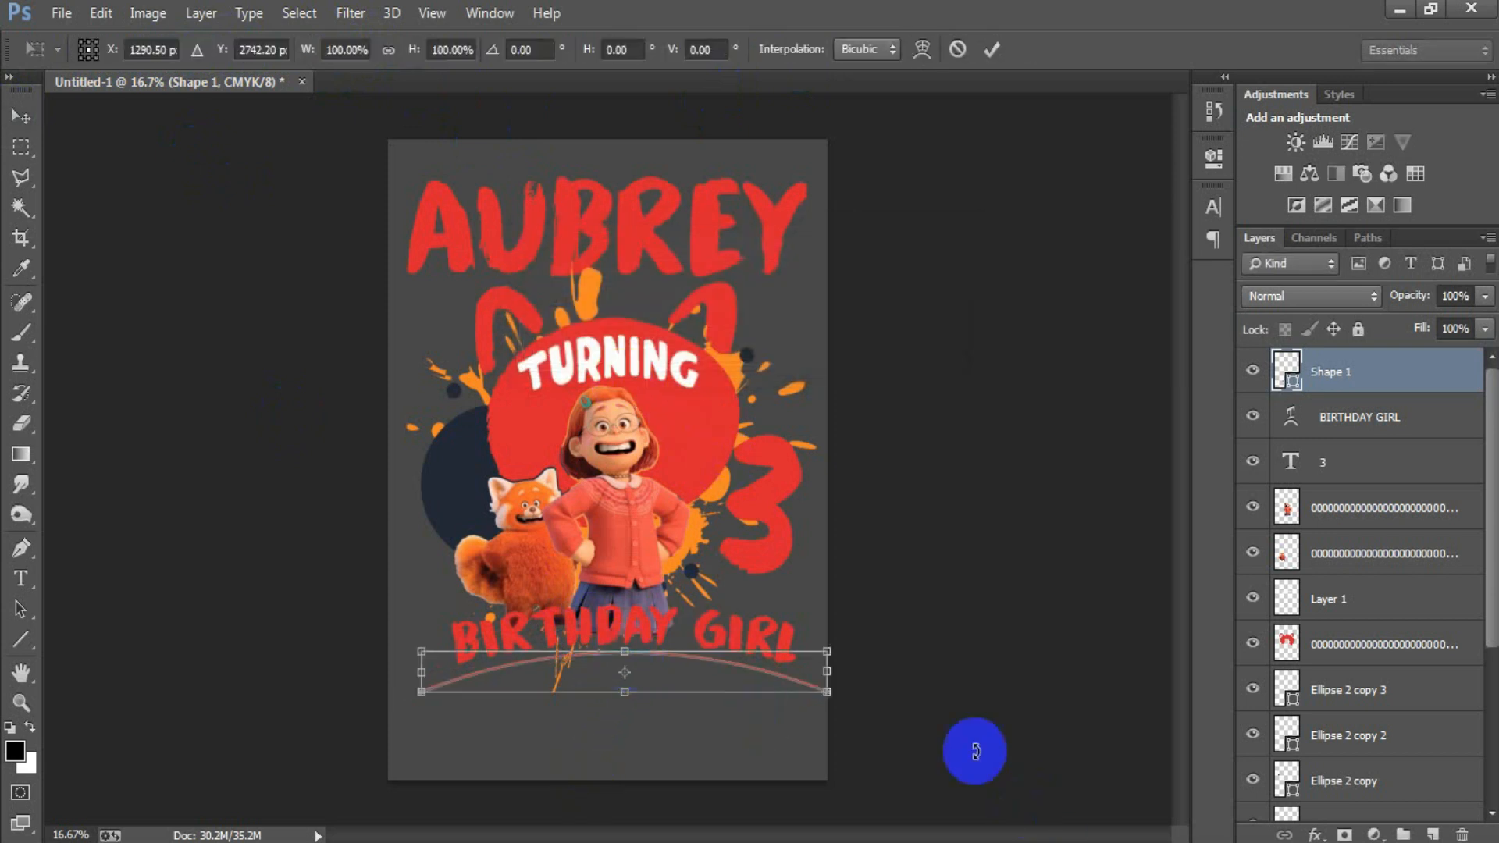
drag(827, 691, 797, 688)
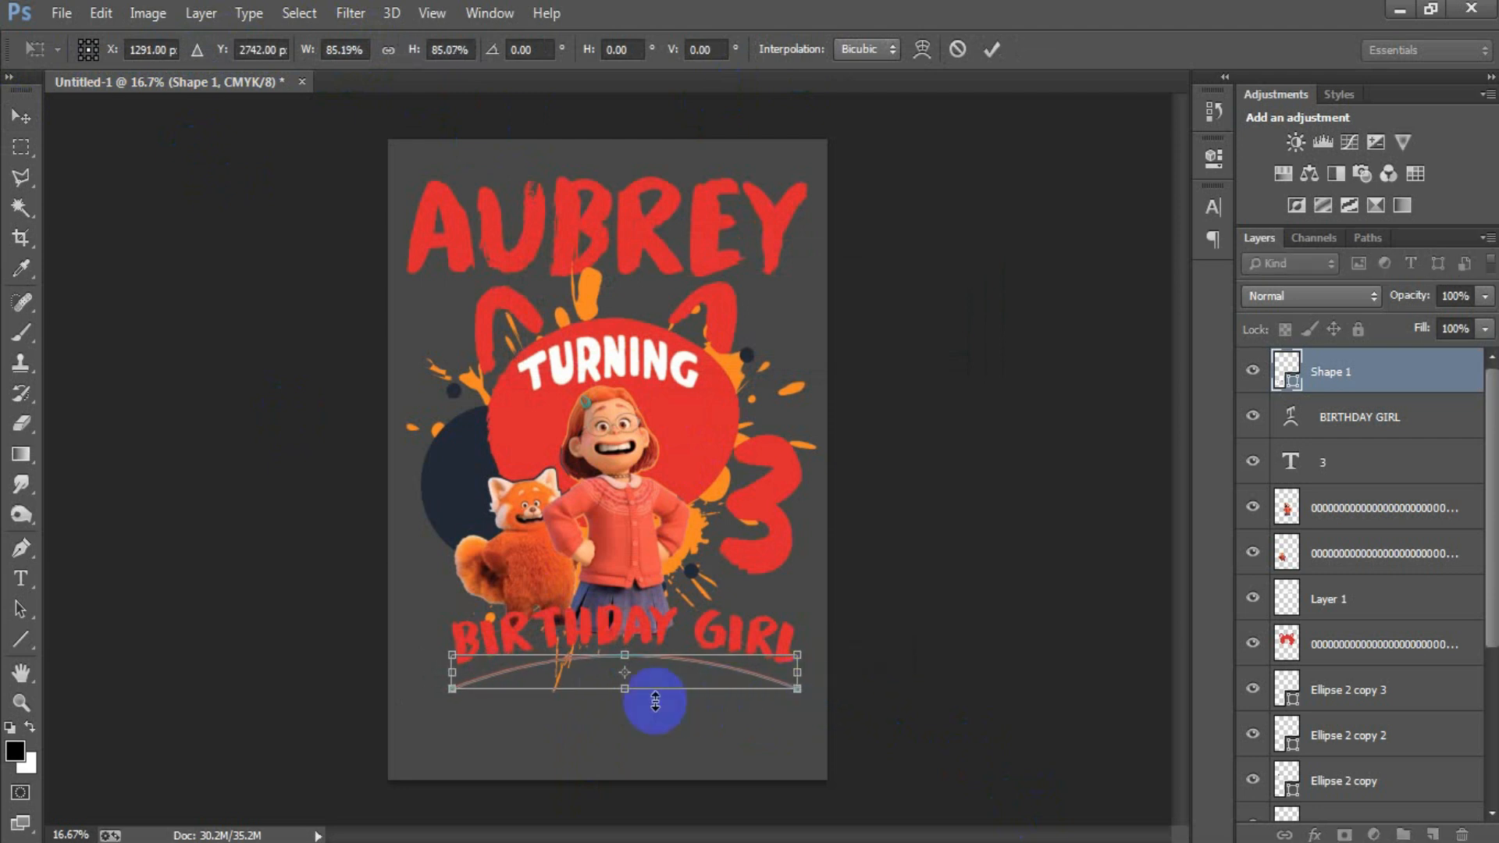
drag(630, 692, 629, 678)
drag(795, 676, 787, 672)
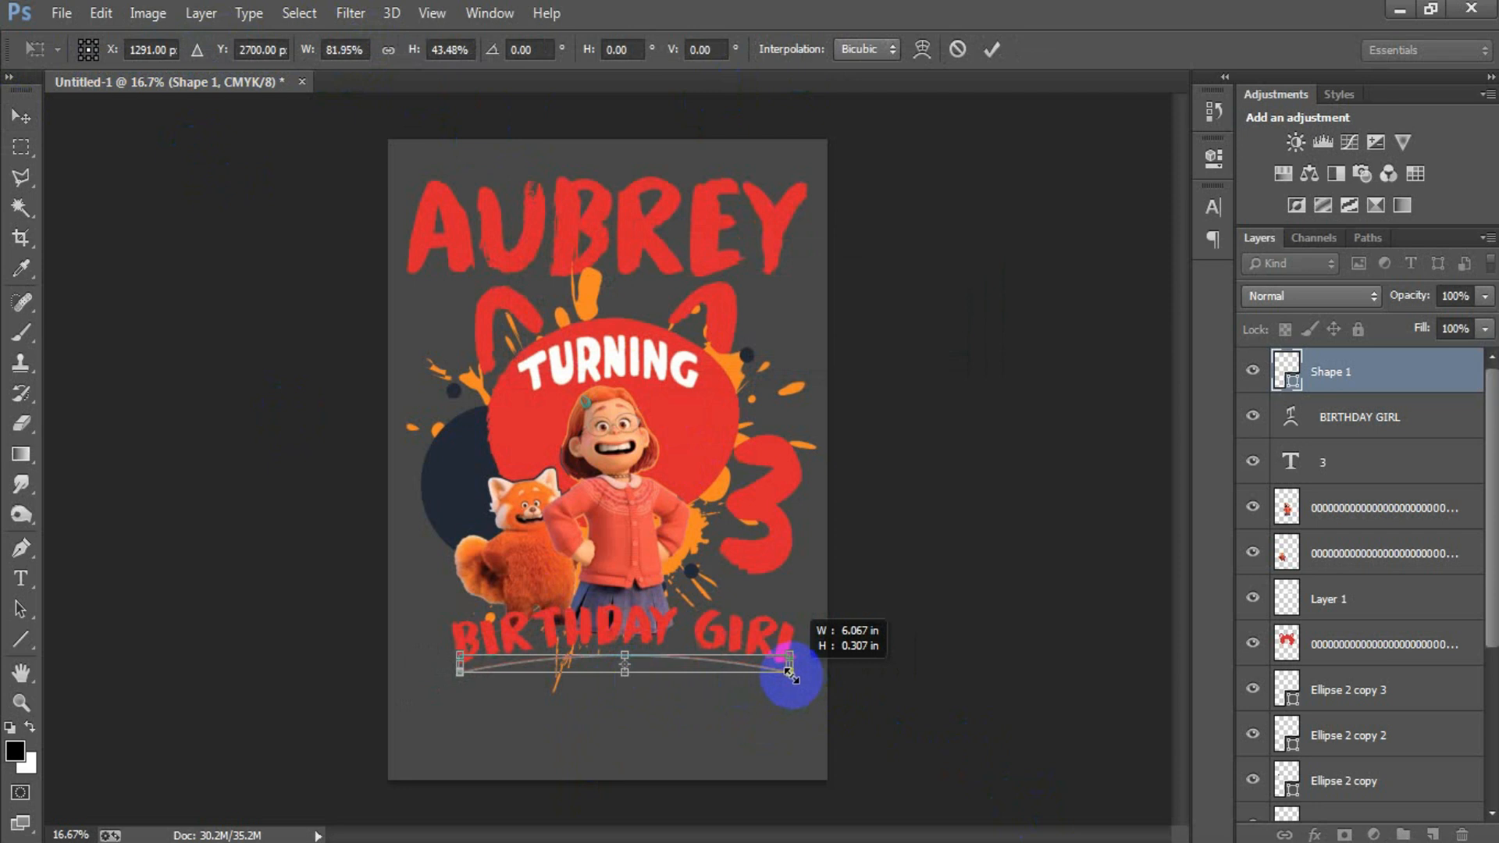
click(991, 49)
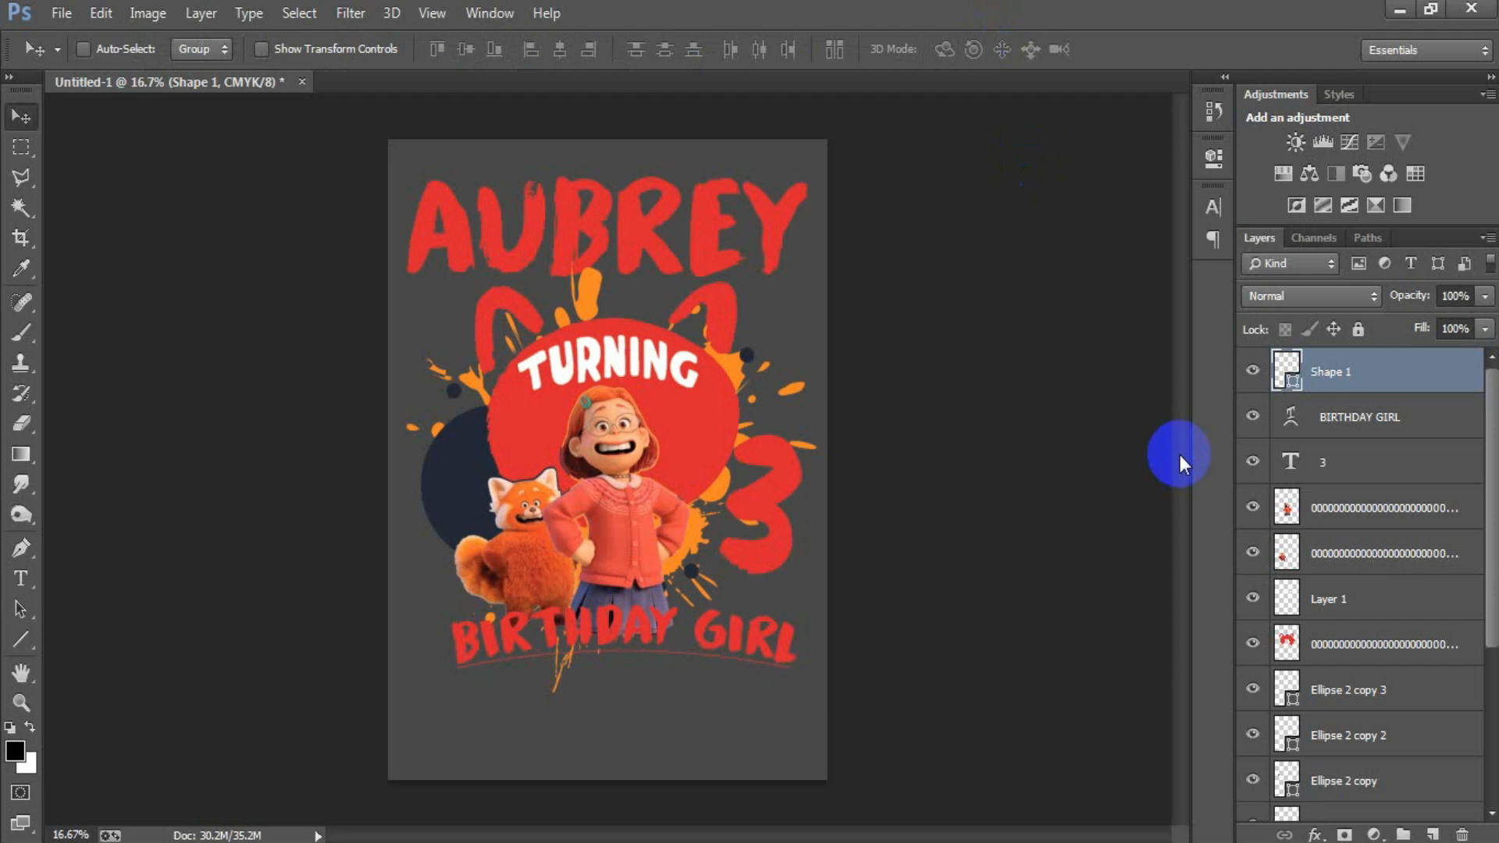
Step: Duplicate the arched line's layer and group all design layers above the colour fill
key(ctrl+j)
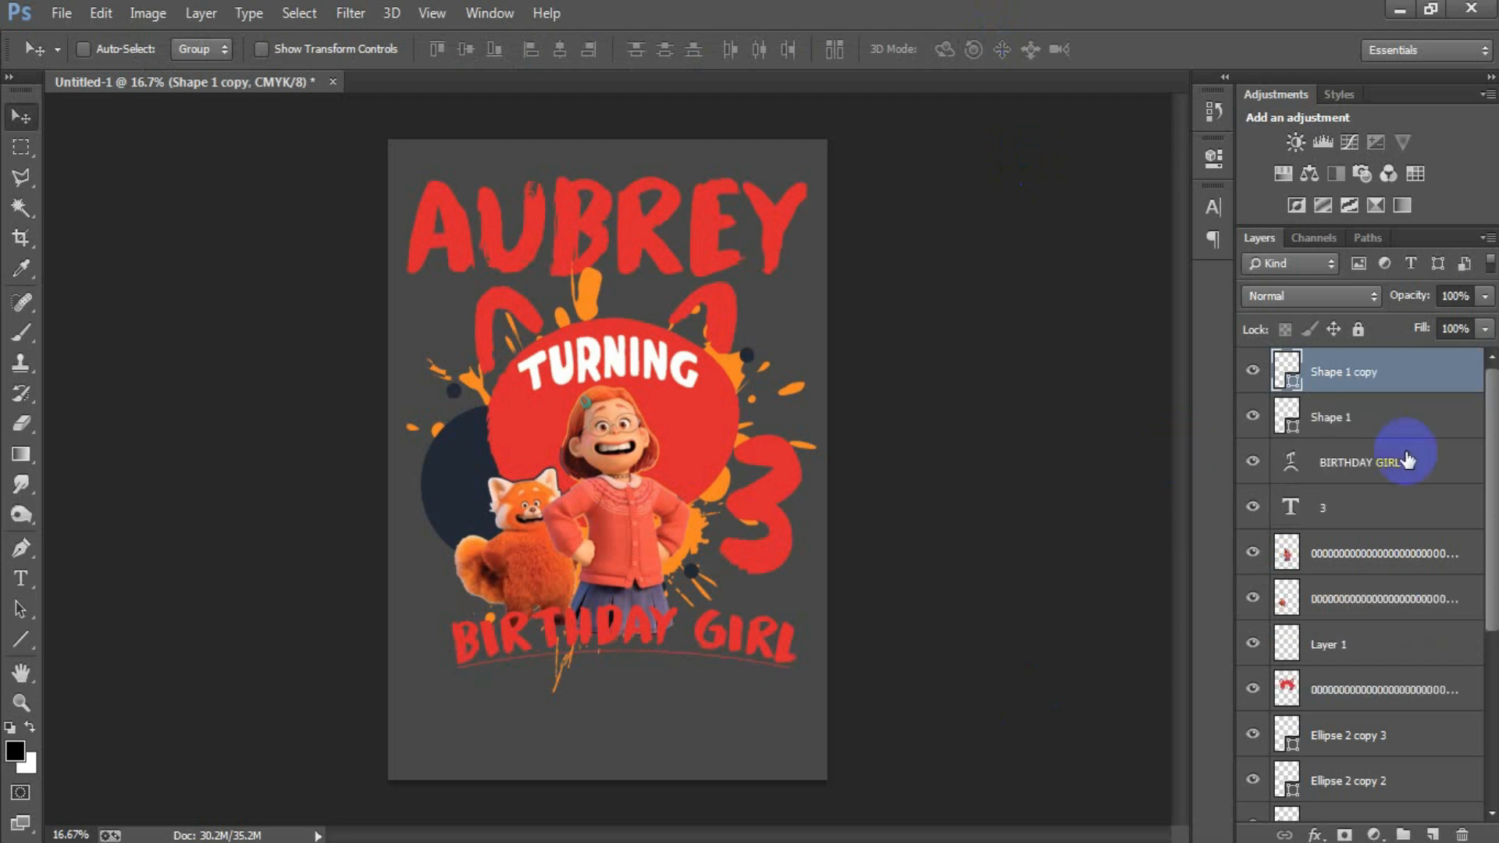
scroll(1405, 460, down, 3)
shift+click(1364, 750)
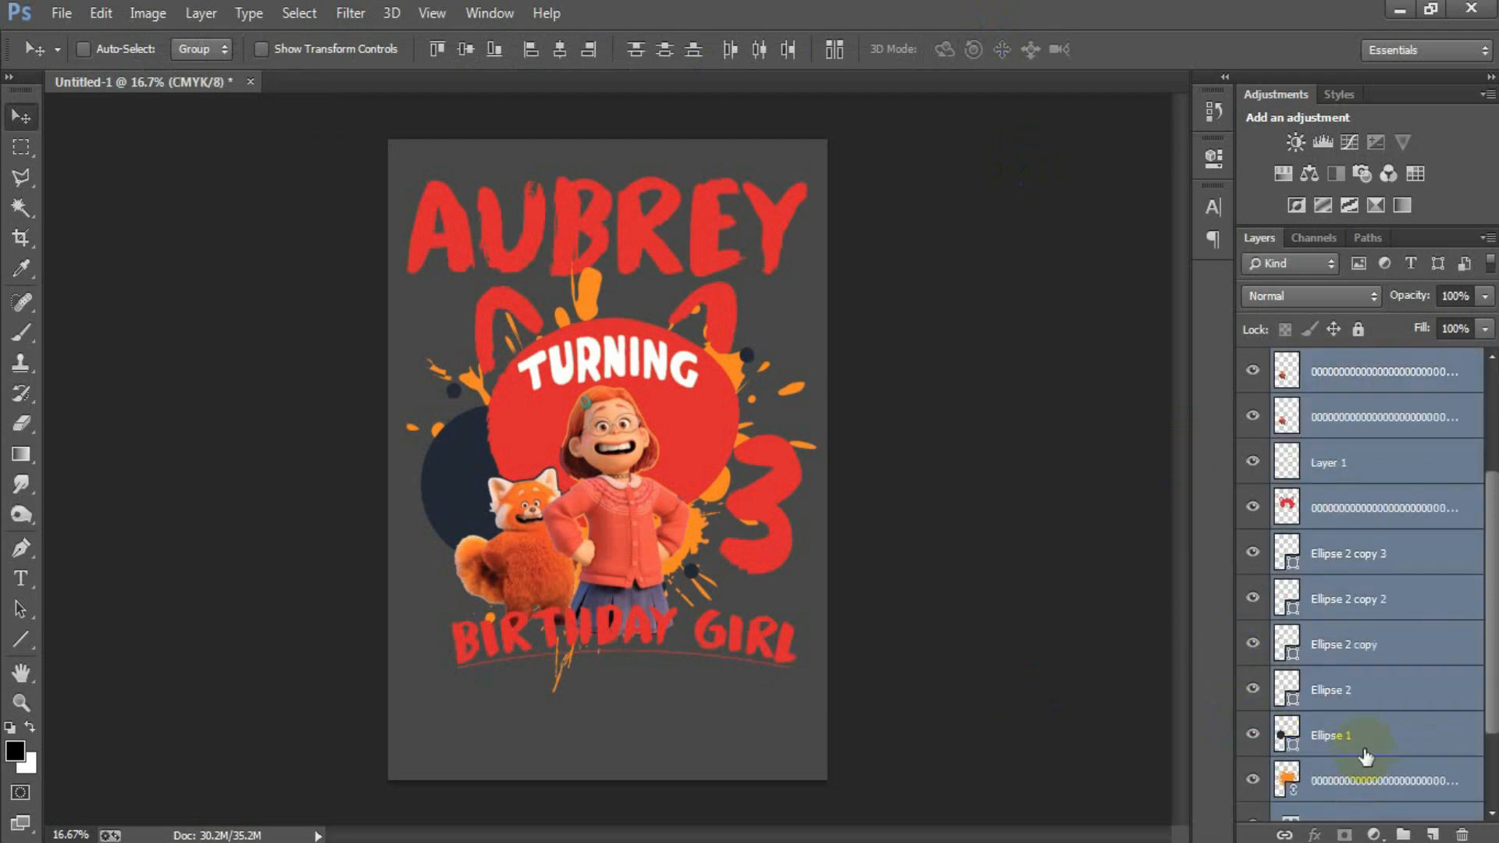
scroll(1364, 755, up, 2)
key(ctrl+g)
Step: Change the Color Fill 1 background colour to black #000000
double_click(1288, 397)
click(449, 788)
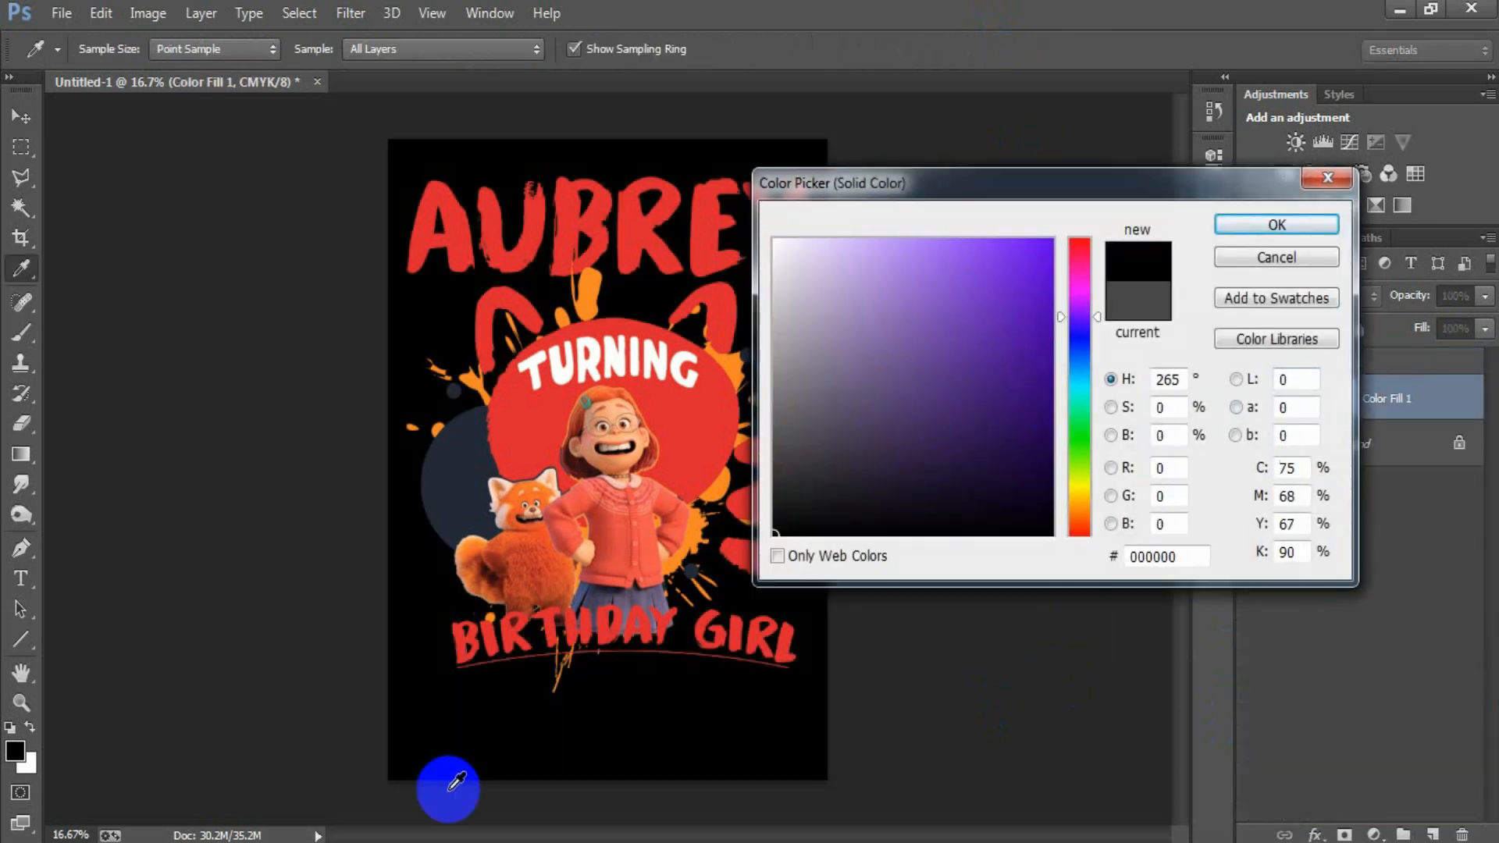
click(1241, 228)
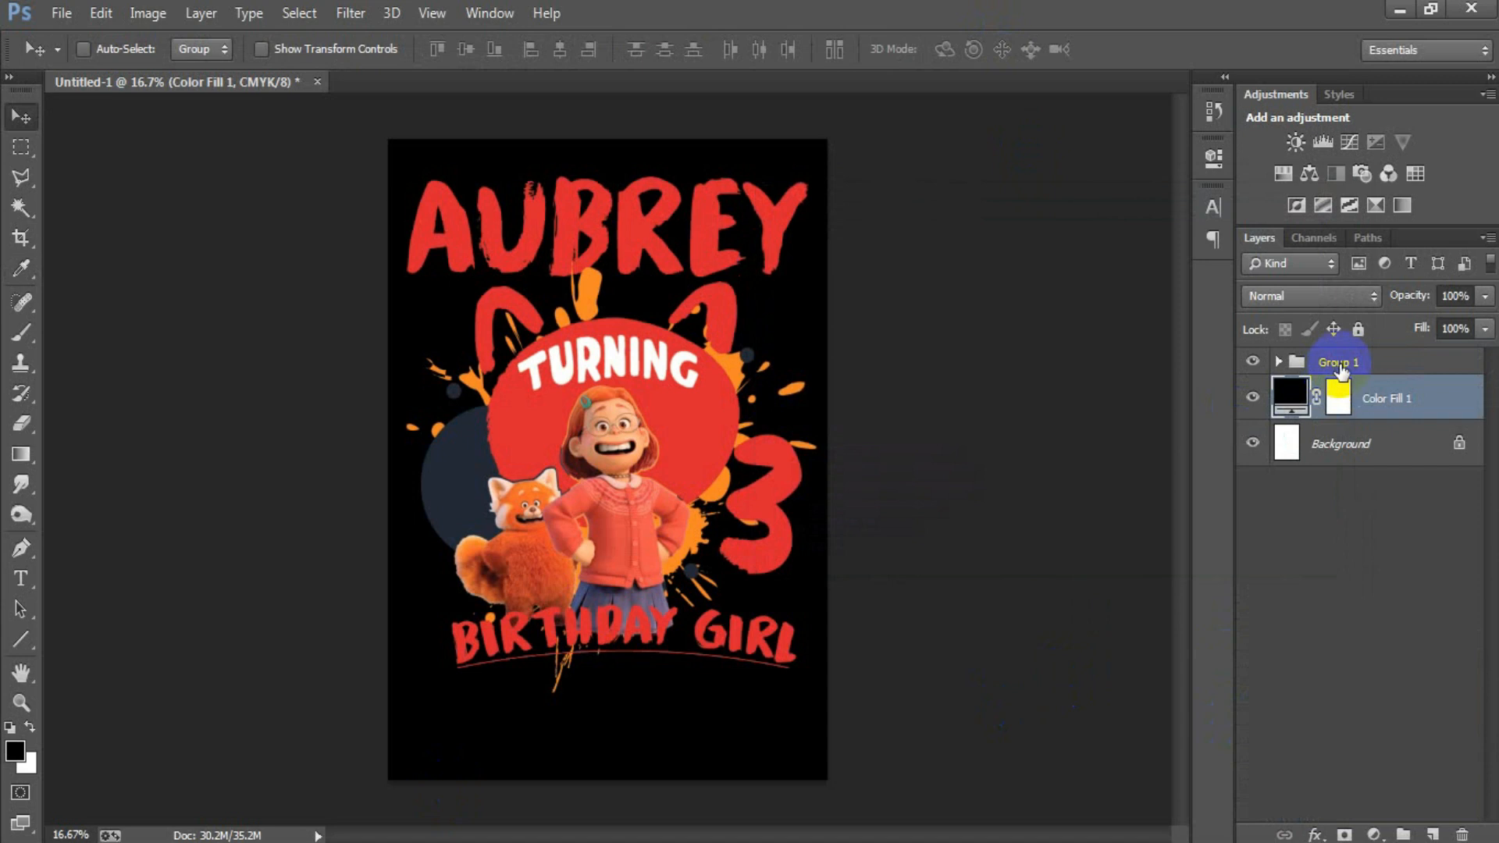
Step: Move the grouped design straight down by about 0.52 in on the canvas
click(1336, 364)
drag(620, 487, 620, 517)
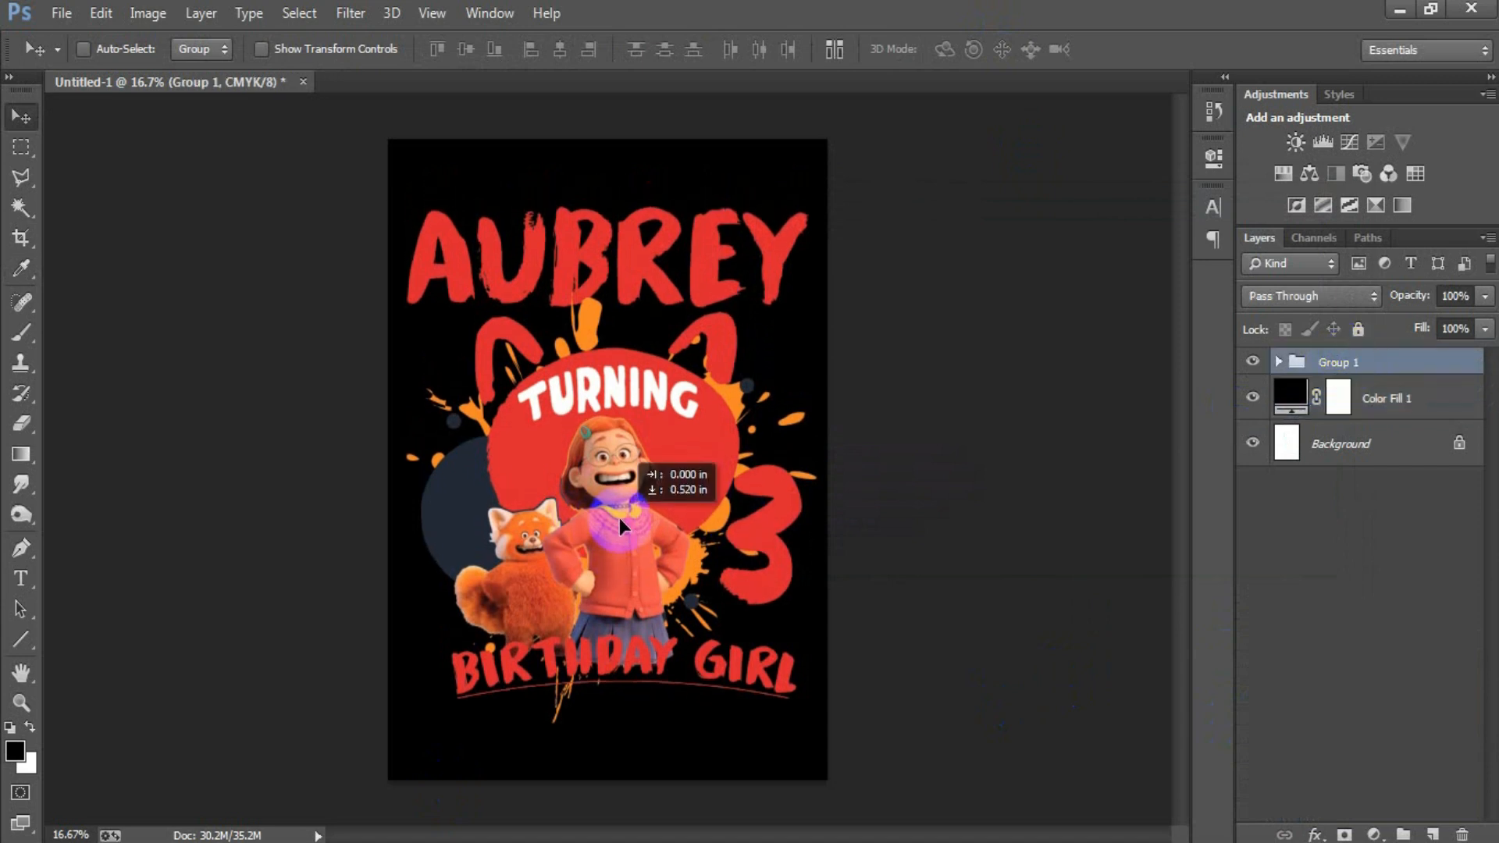
drag(620, 517, 619, 518)
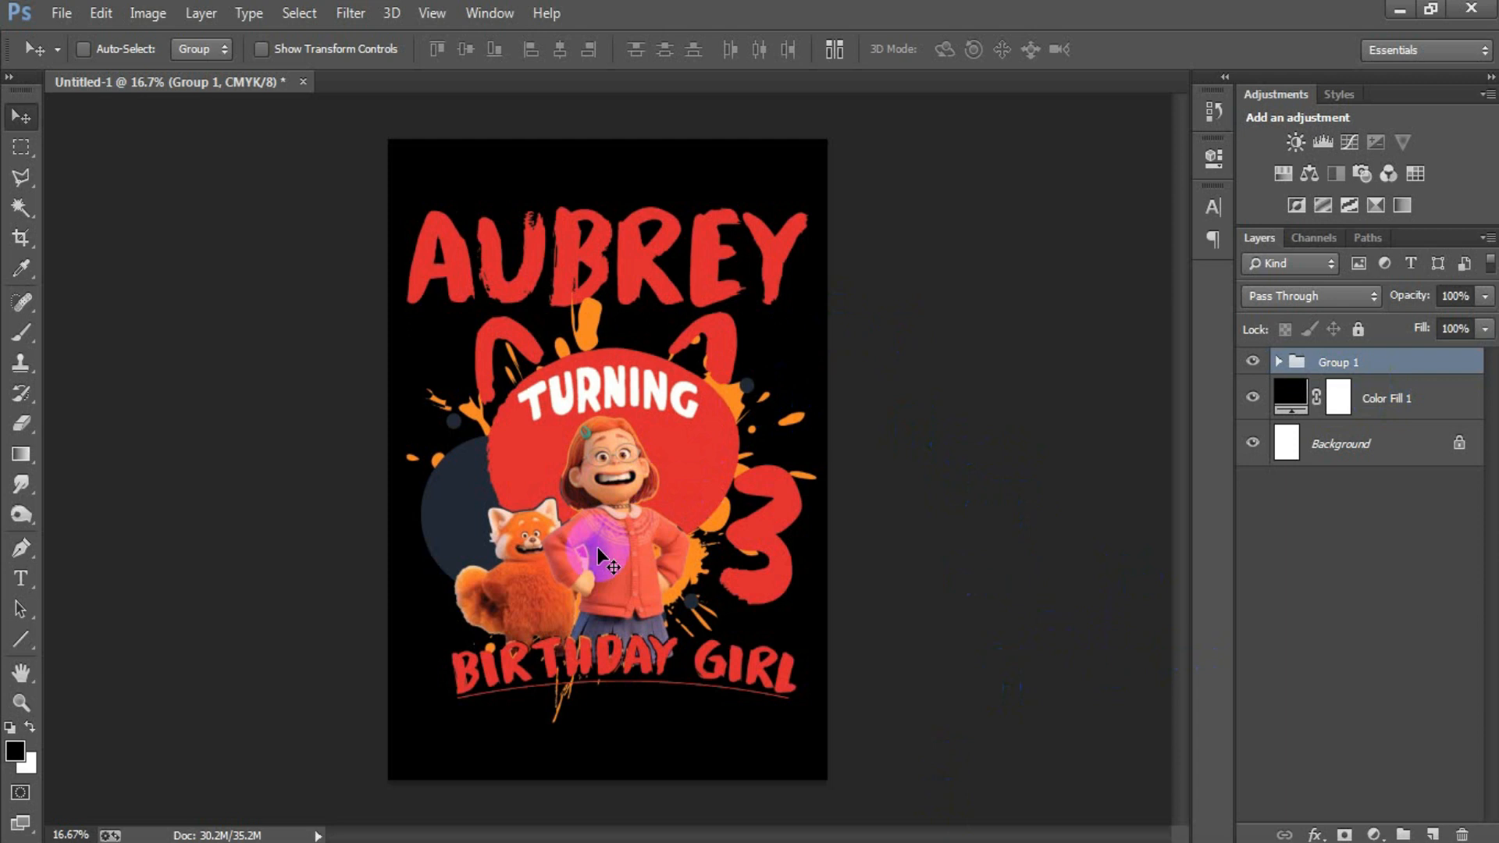
Step: Hide the Background and Color Fill 1 layers and inspect the design in Save for Web as a transparent PNG-24, 2400 x 3300 px
click(1252, 442)
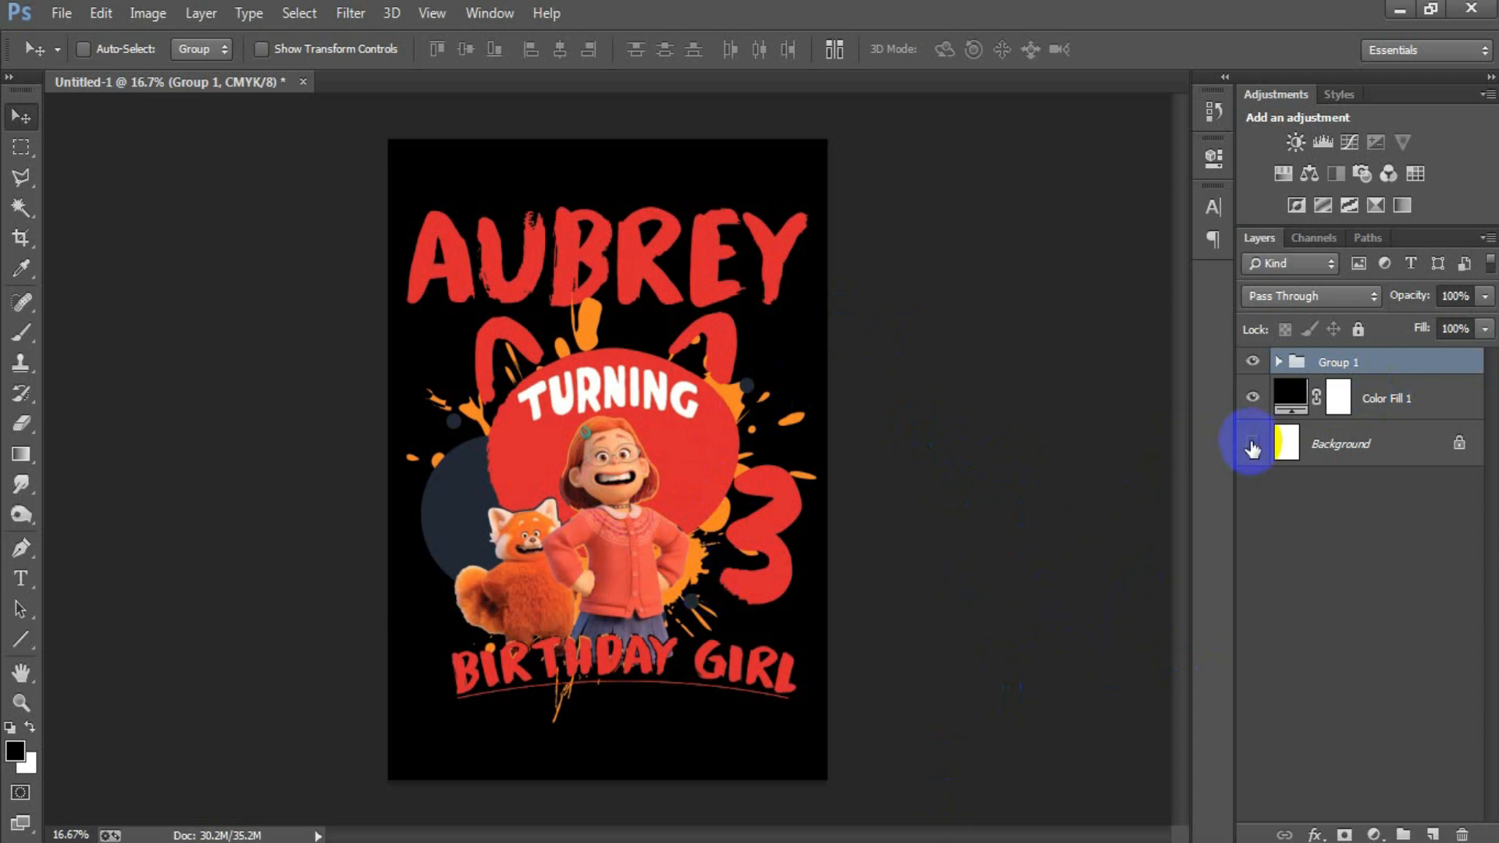
click(1252, 397)
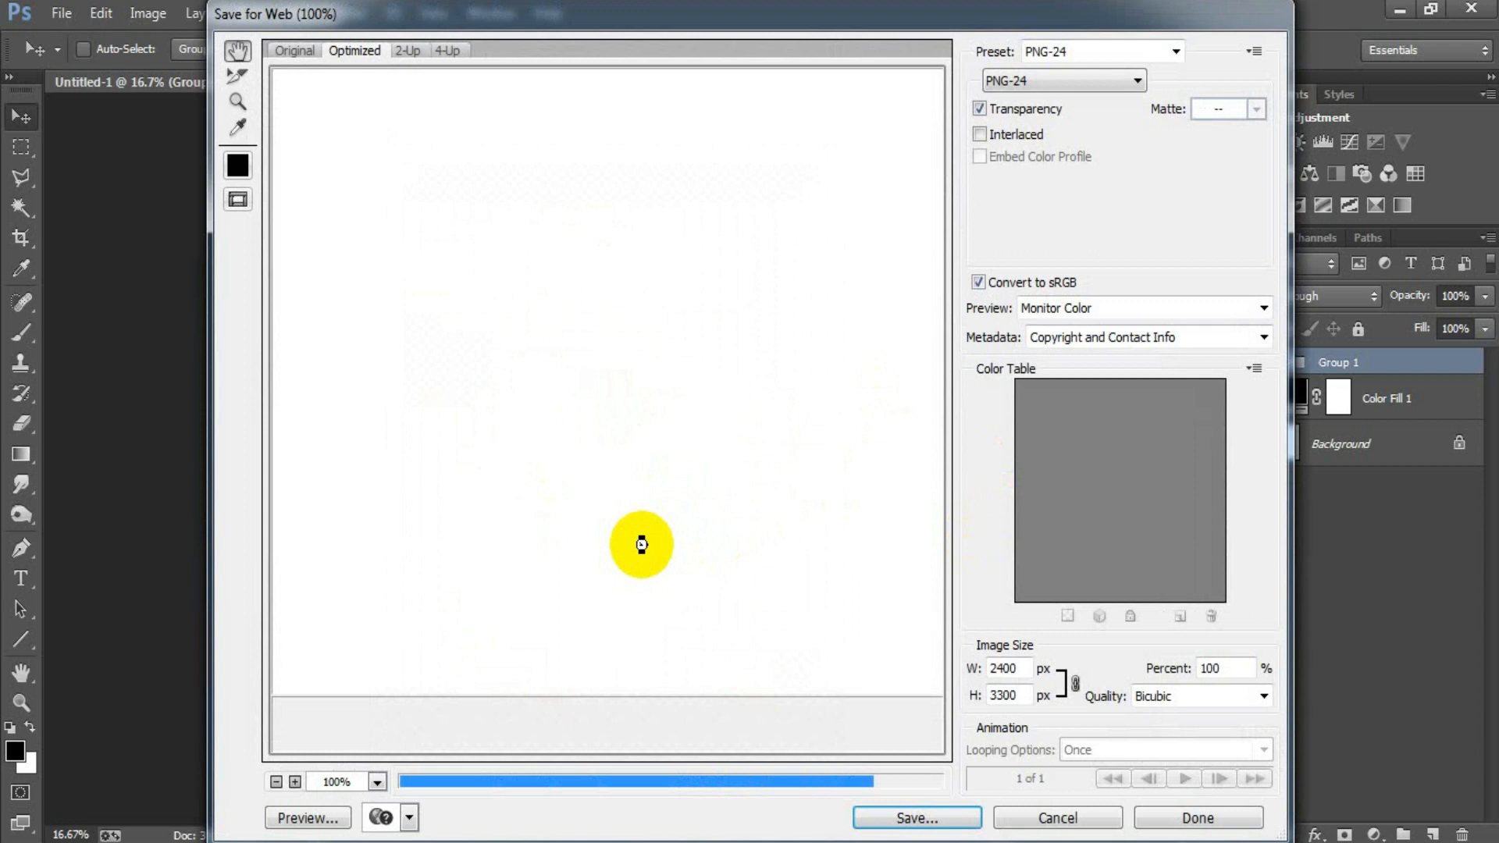
drag(635, 545, 573, 274)
drag(693, 585, 493, 295)
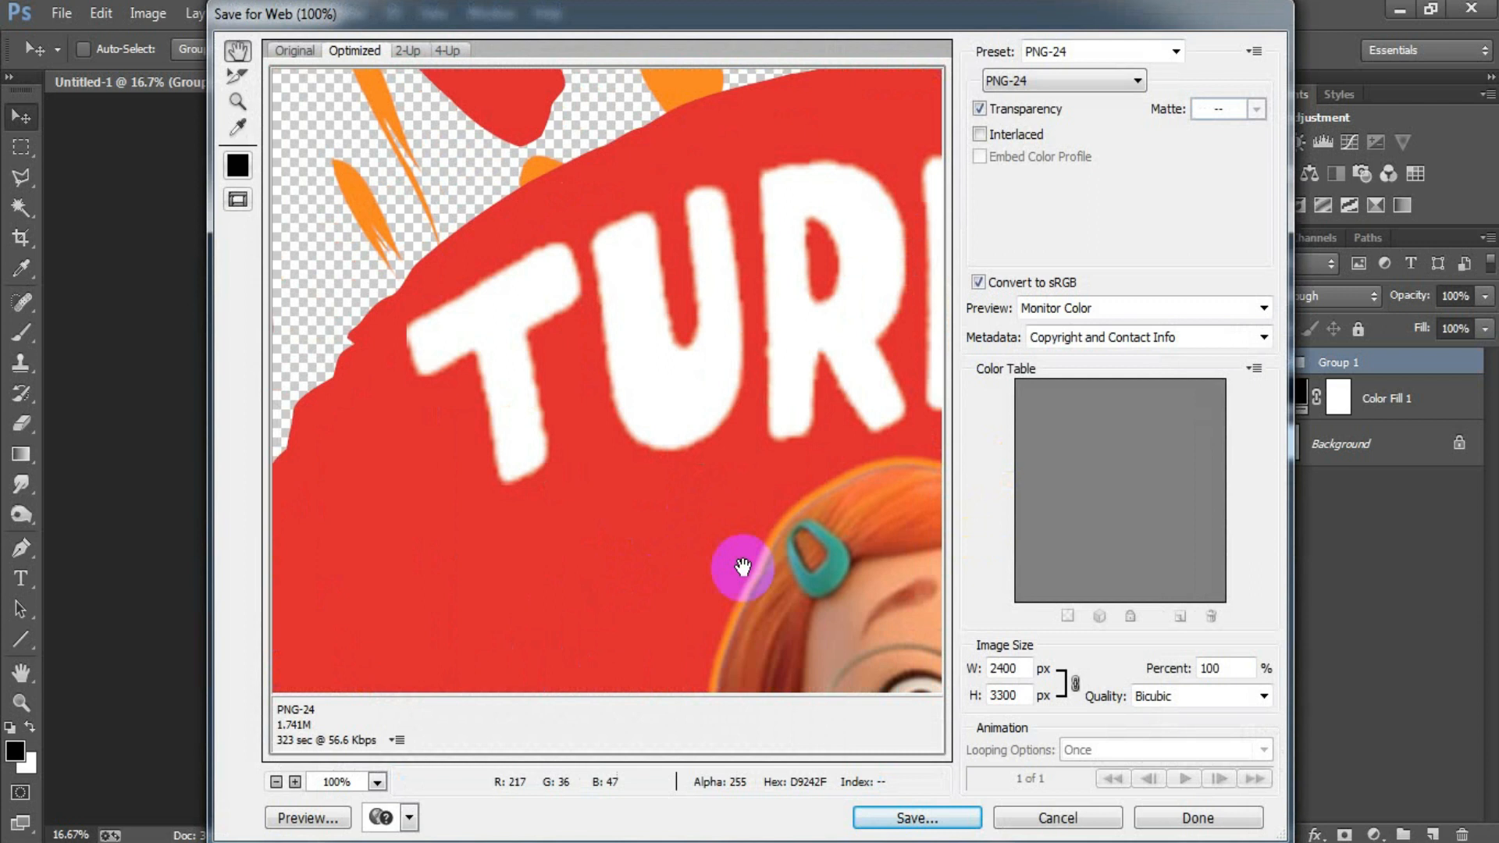
drag(743, 568, 288, 241)
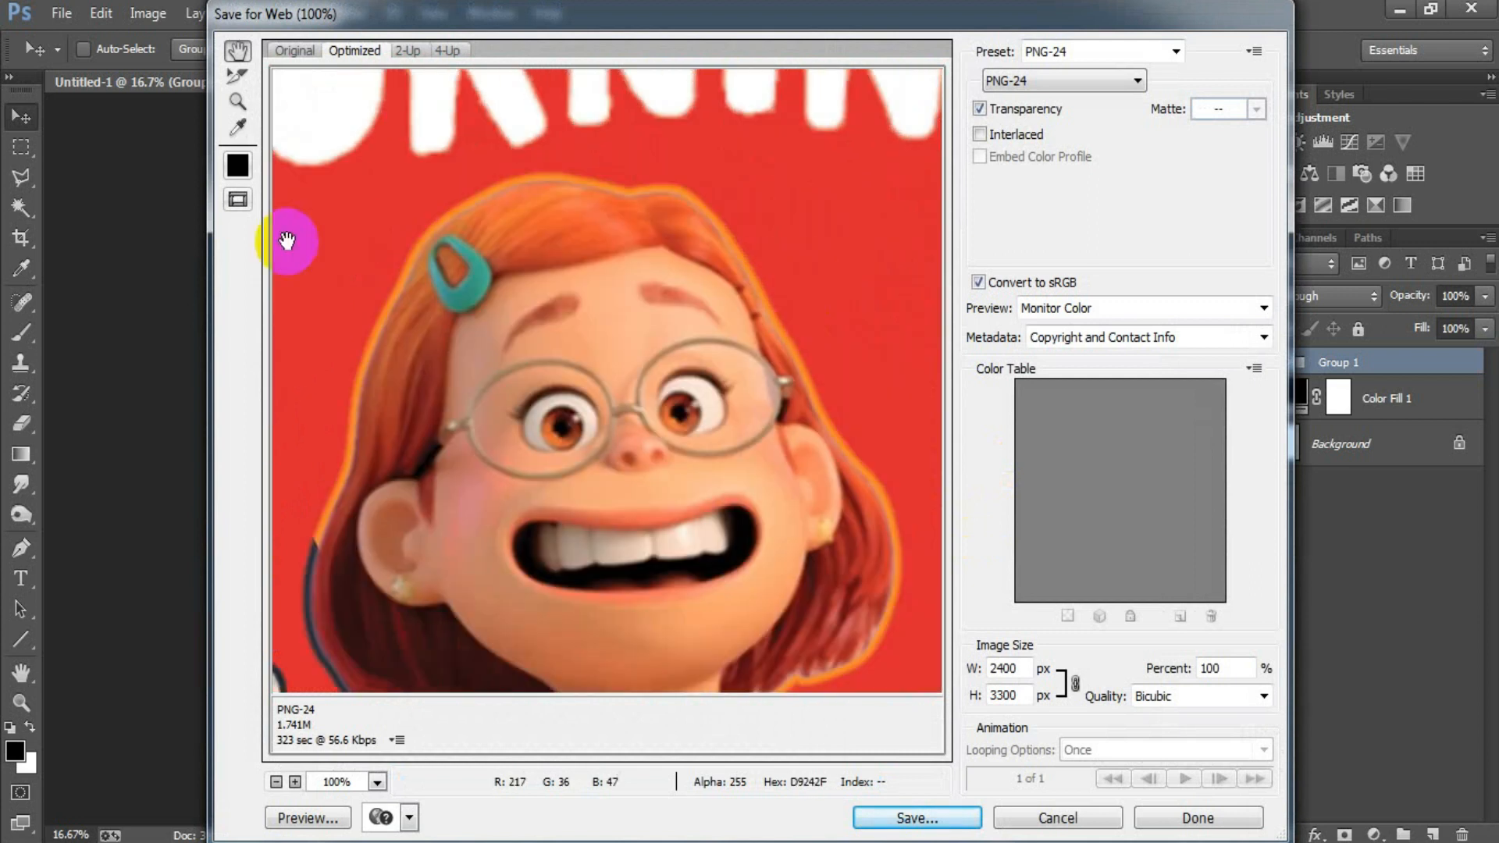
Step: Save the optimized PNG to the Desktop with the file name 99
click(933, 815)
text(300)
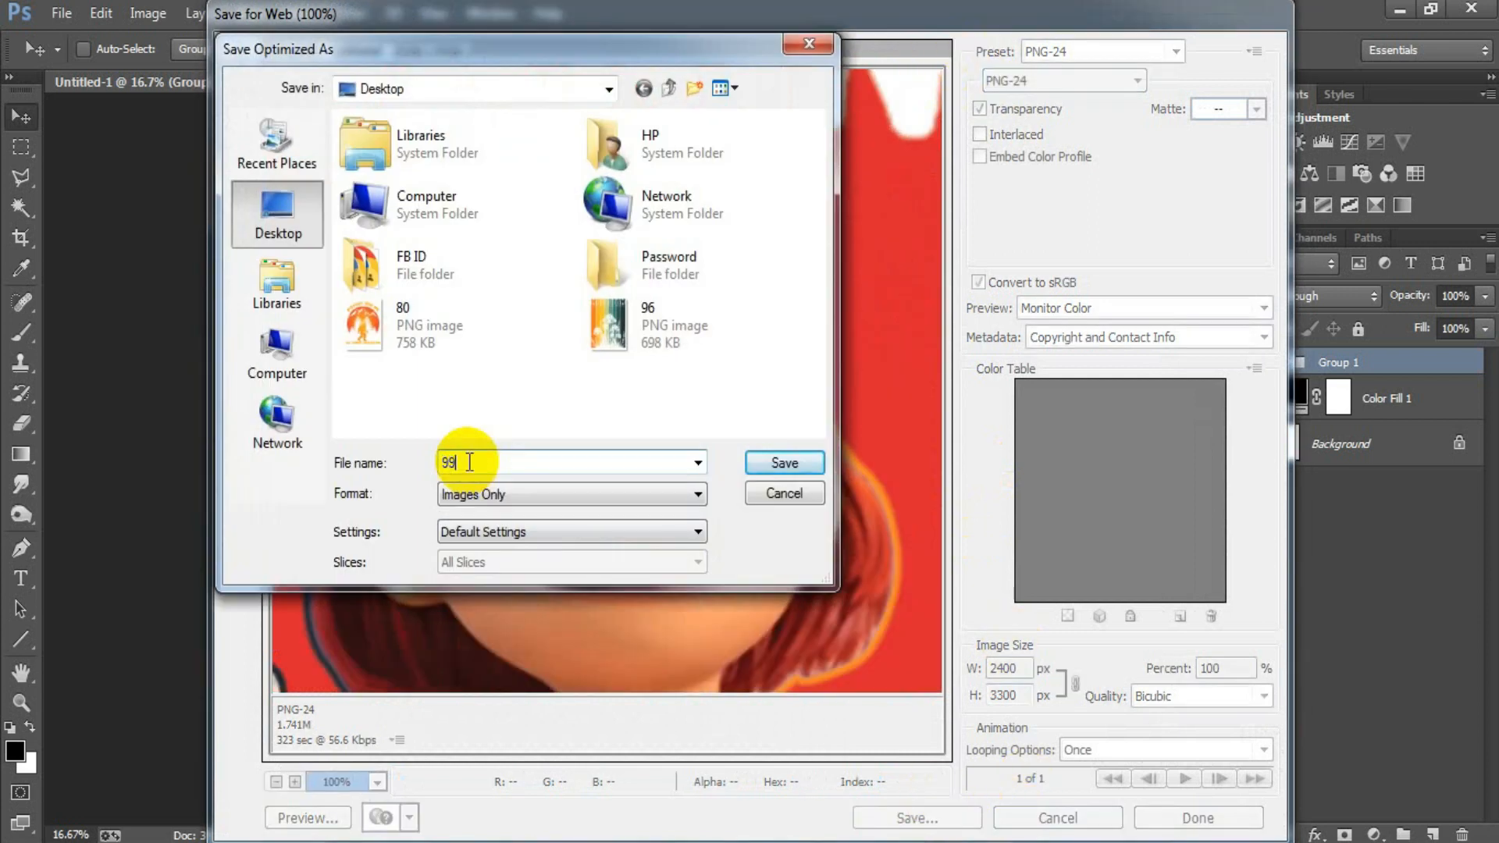
click(776, 467)
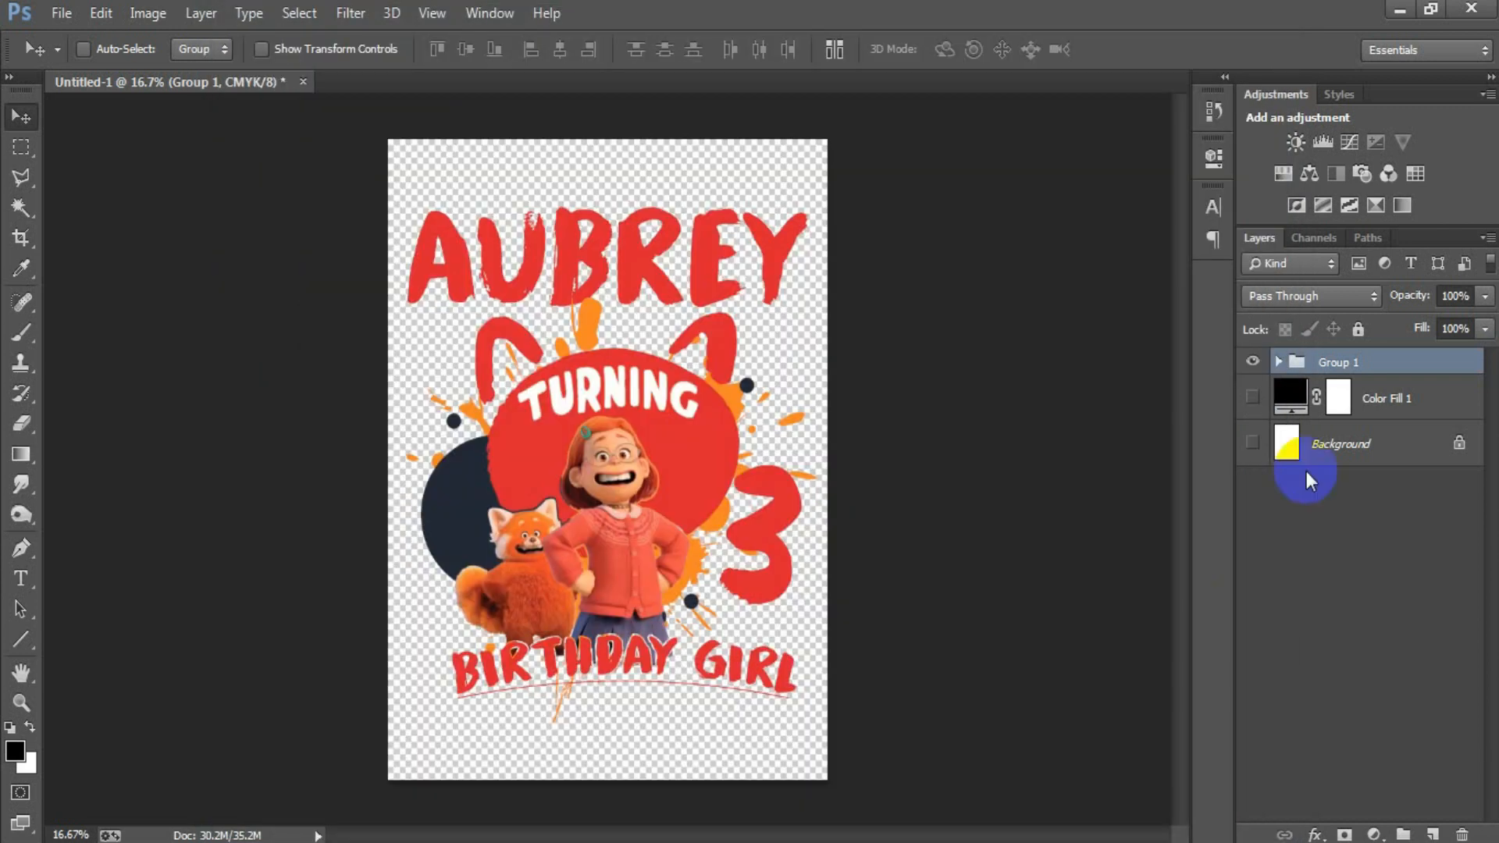
Step: Show the Background and Color Fill 1 layers again
click(1252, 442)
click(1251, 397)
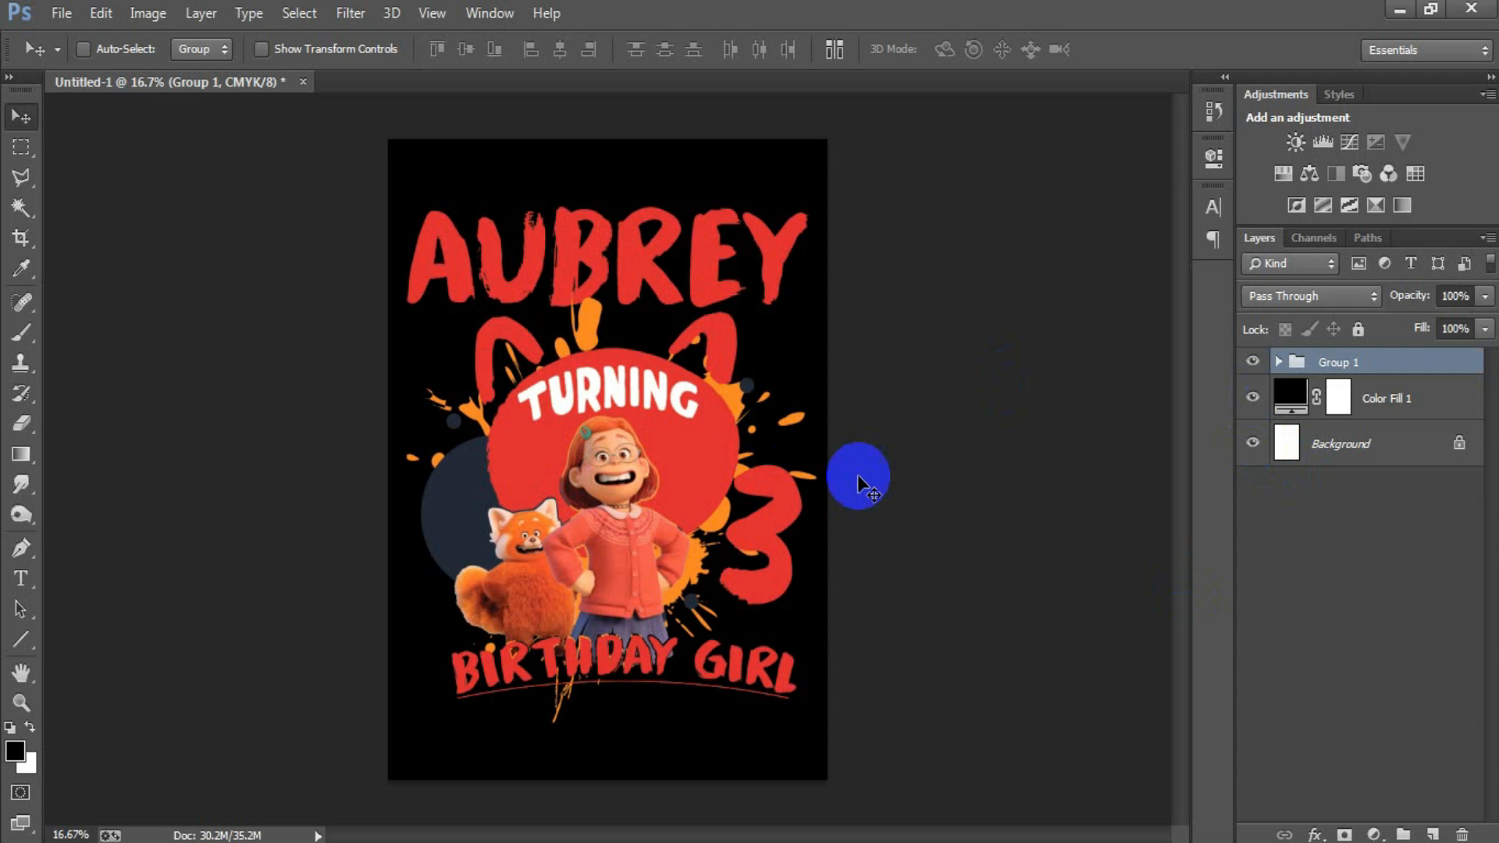